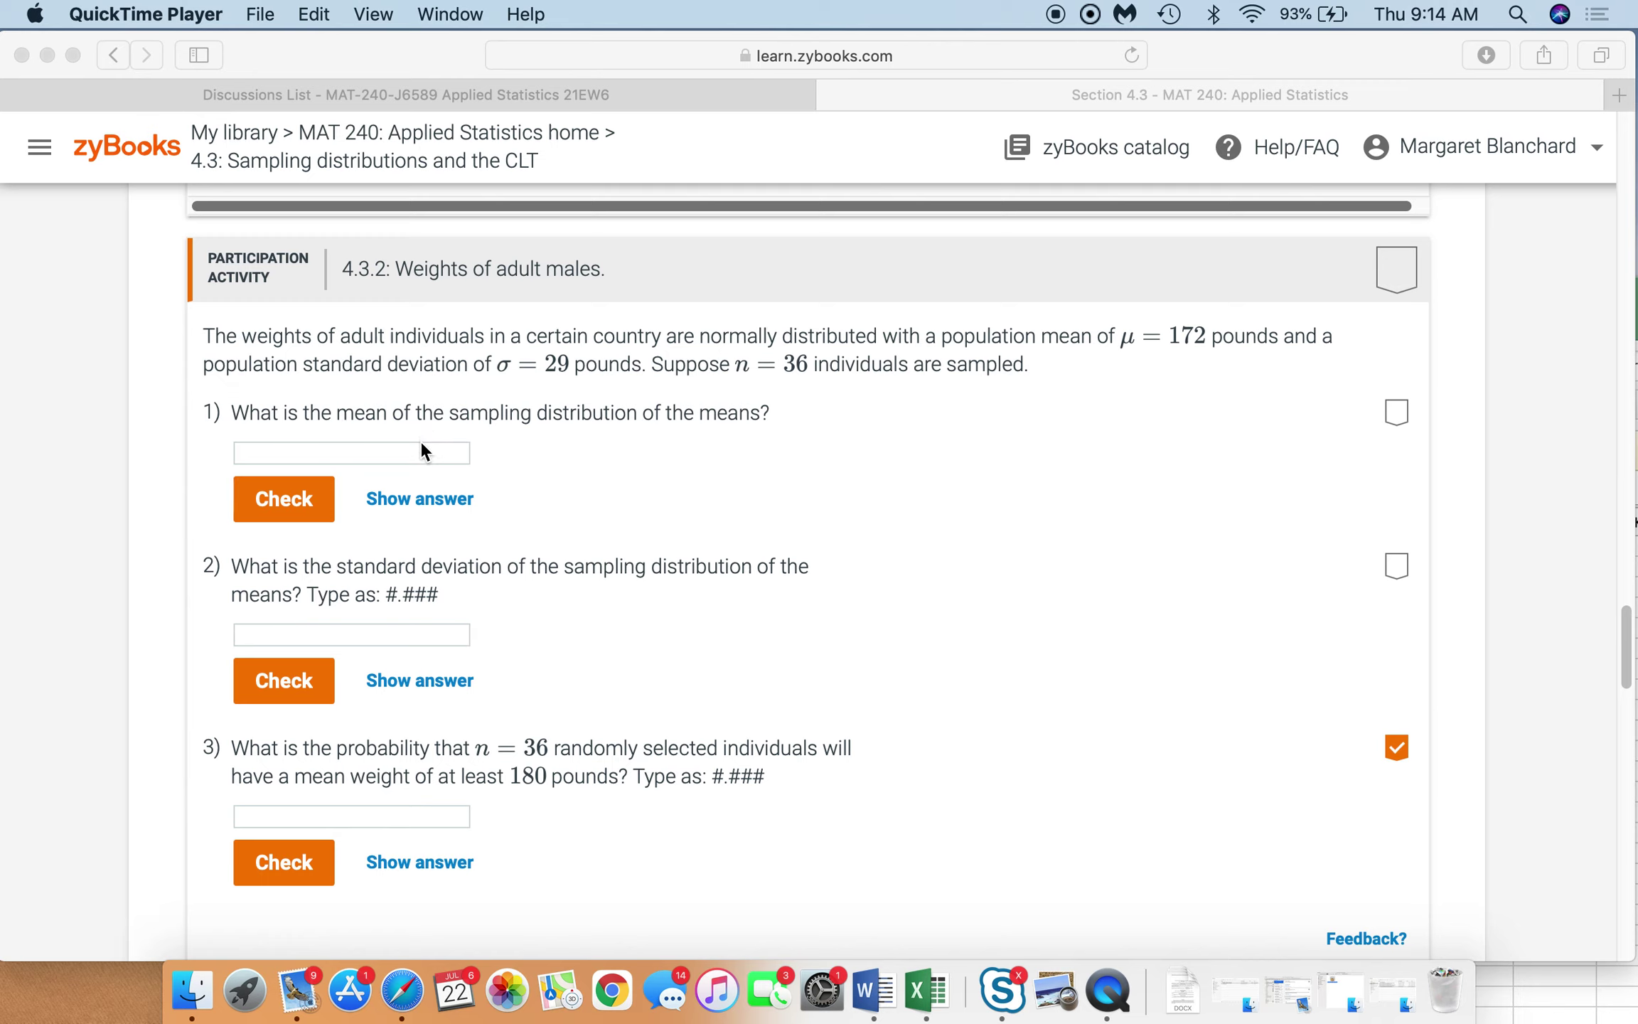
Put the cursor in question 1's answer box of activity 4.3.2, Weights of adult males.
left_click(420, 444)
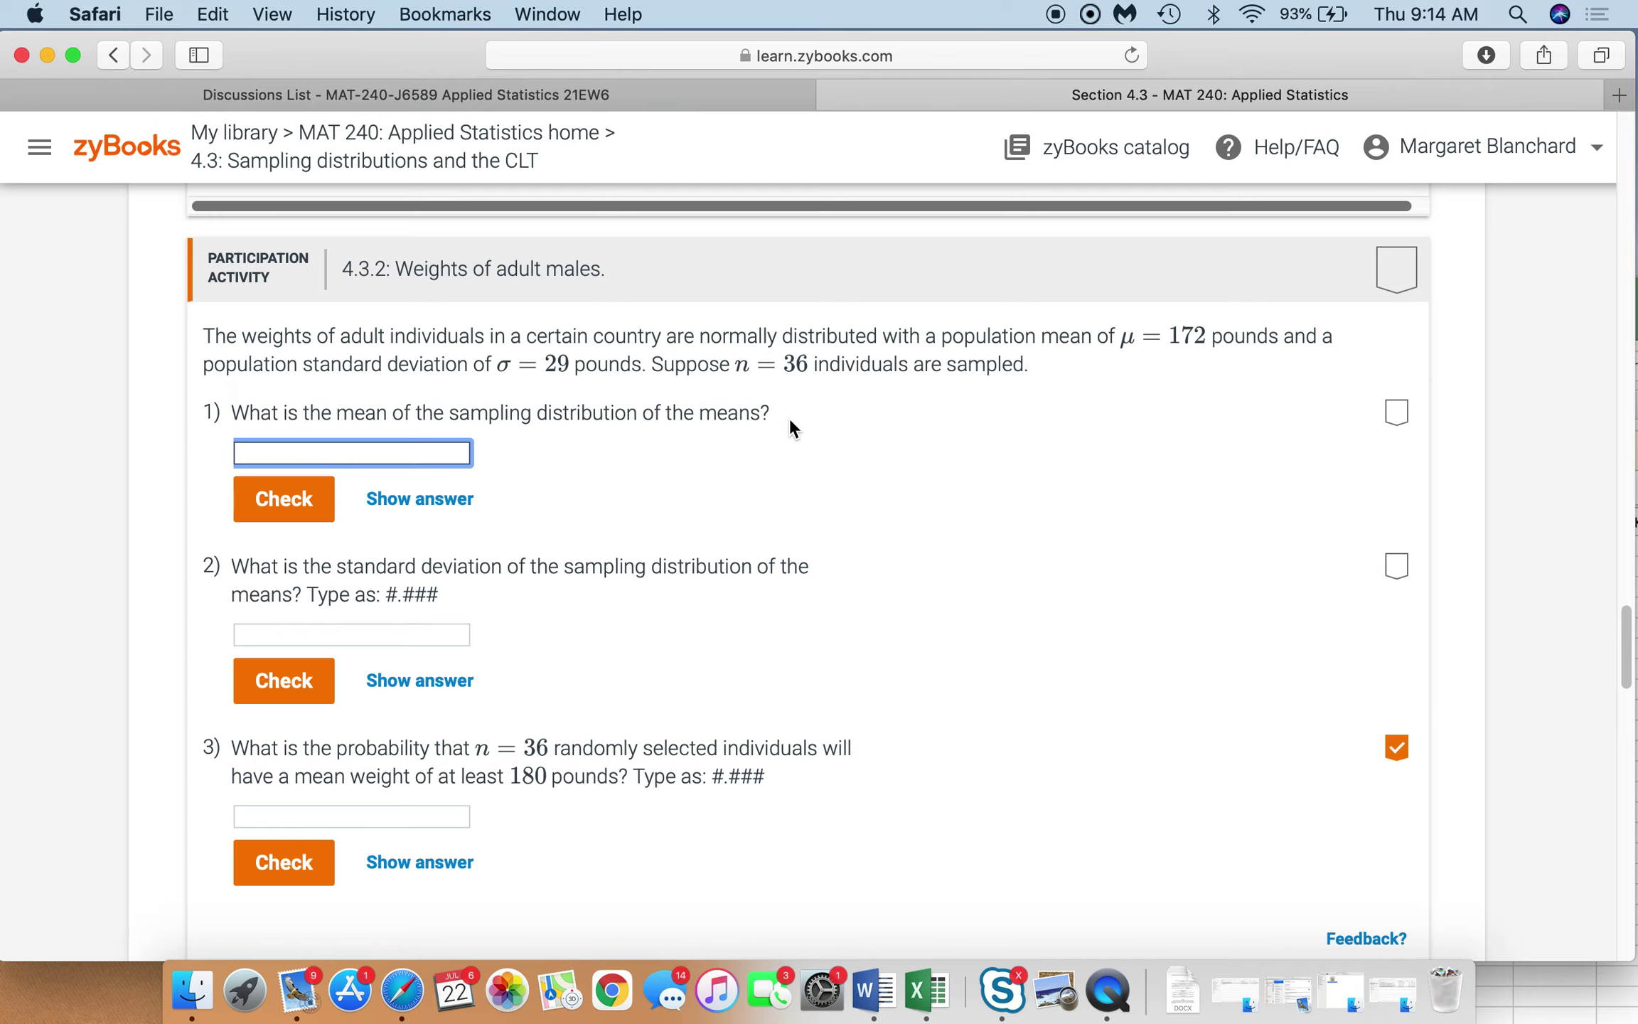
Answer question 1 with 172 and check it.
type("172")
left_click(266, 491)
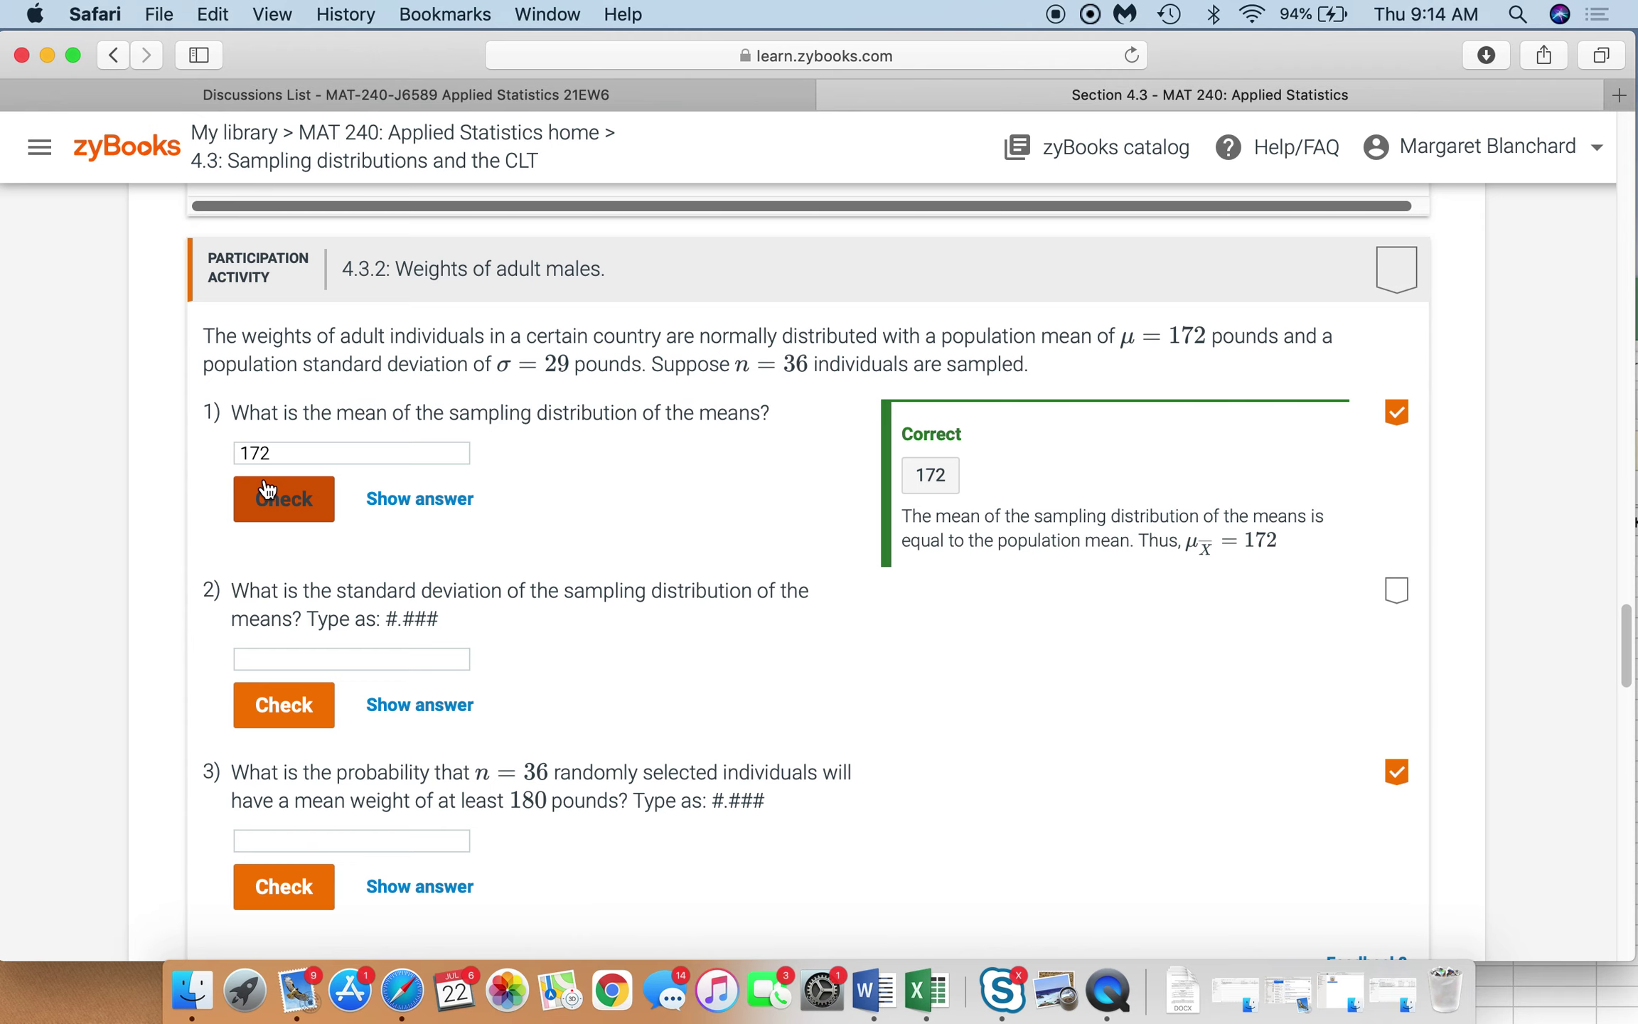
In Book2, enter sigma 29 in B3 and sample size 36 in B4.
left_click(1393, 992)
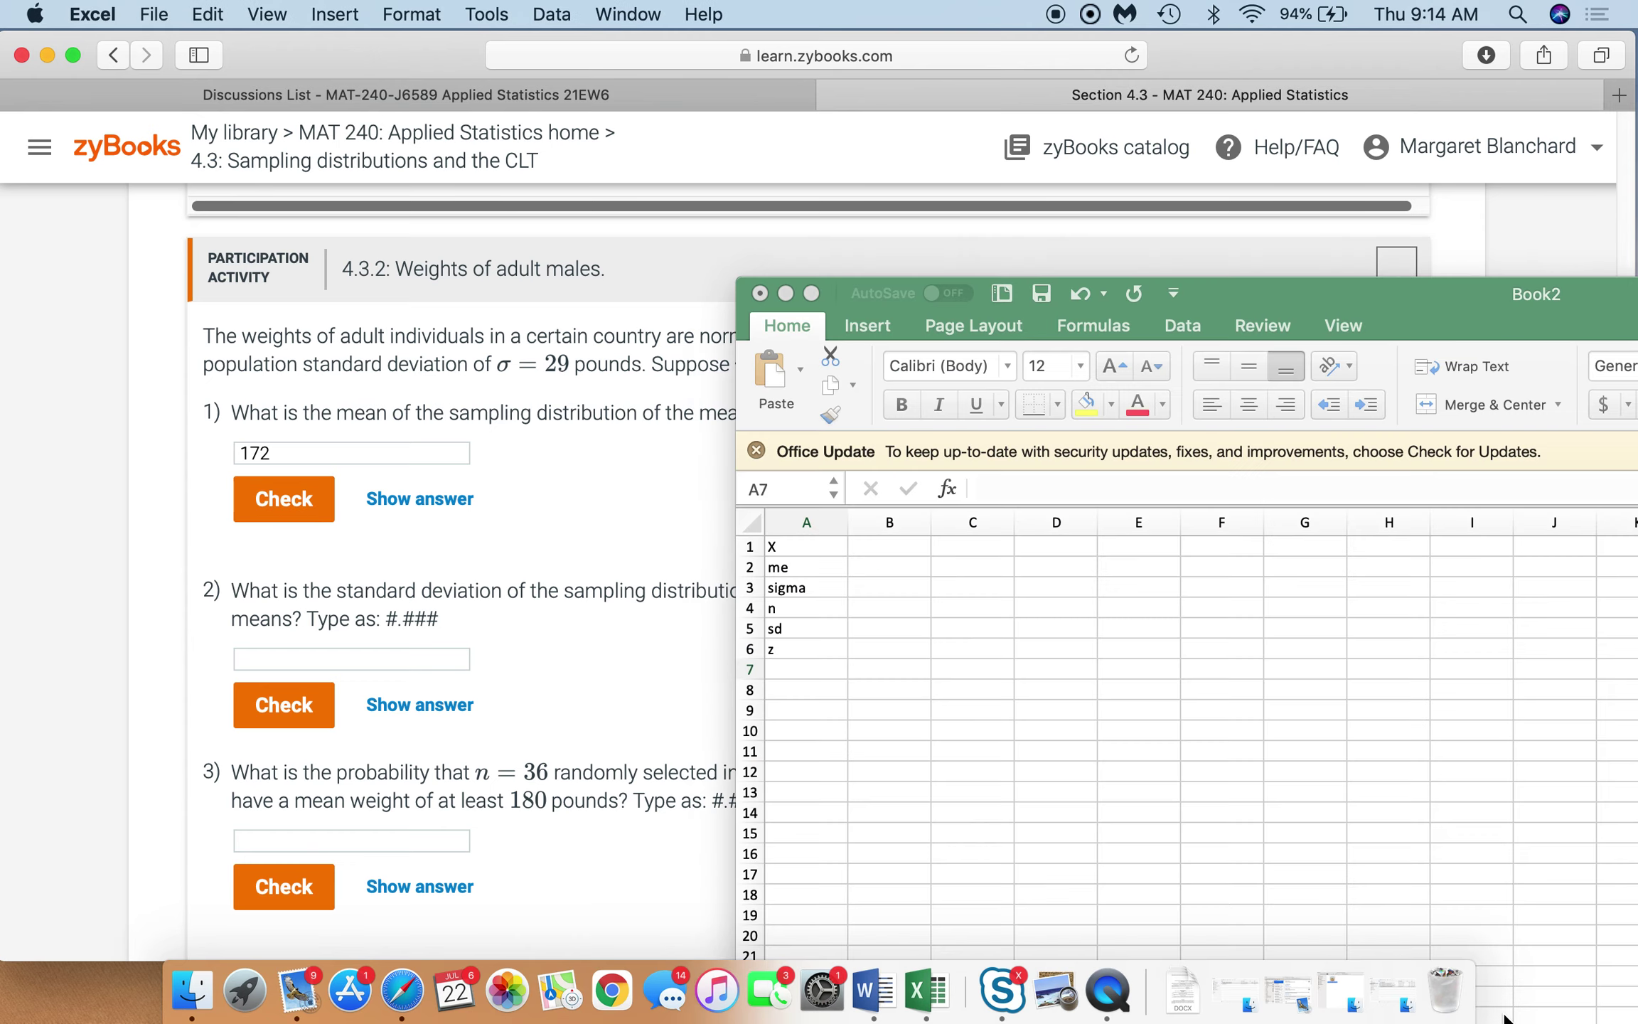
left_click_drag(1243, 288, 1163, 231)
left_click(893, 510)
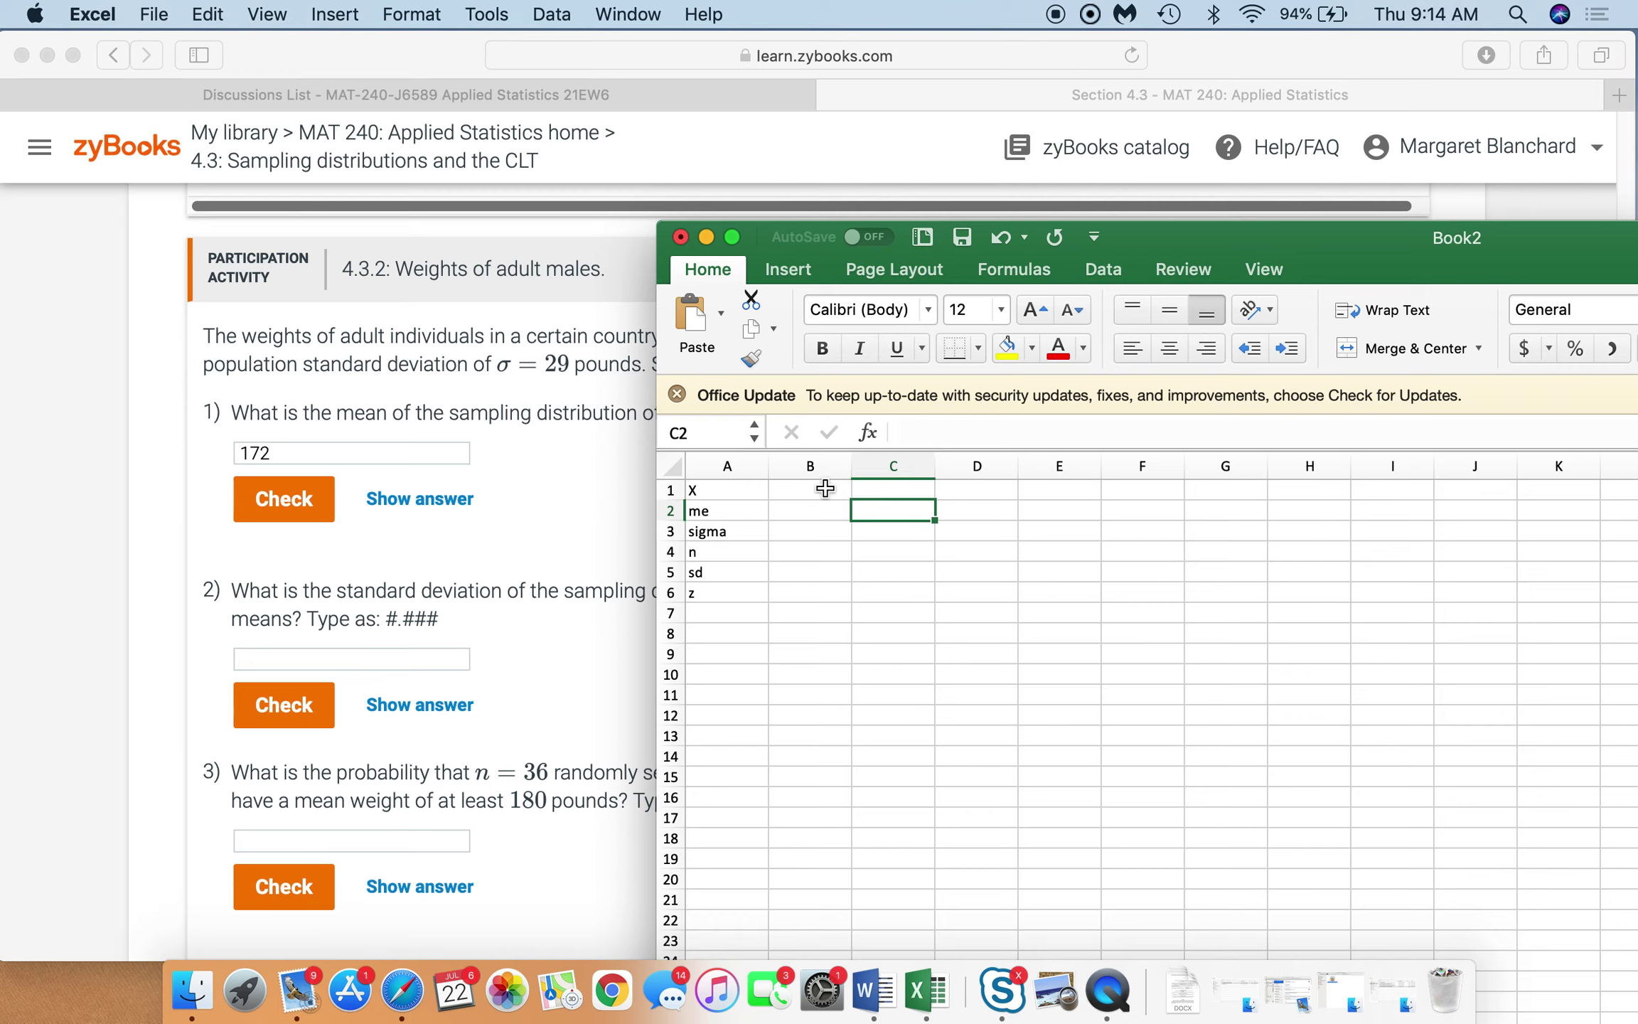
left_click(818, 532)
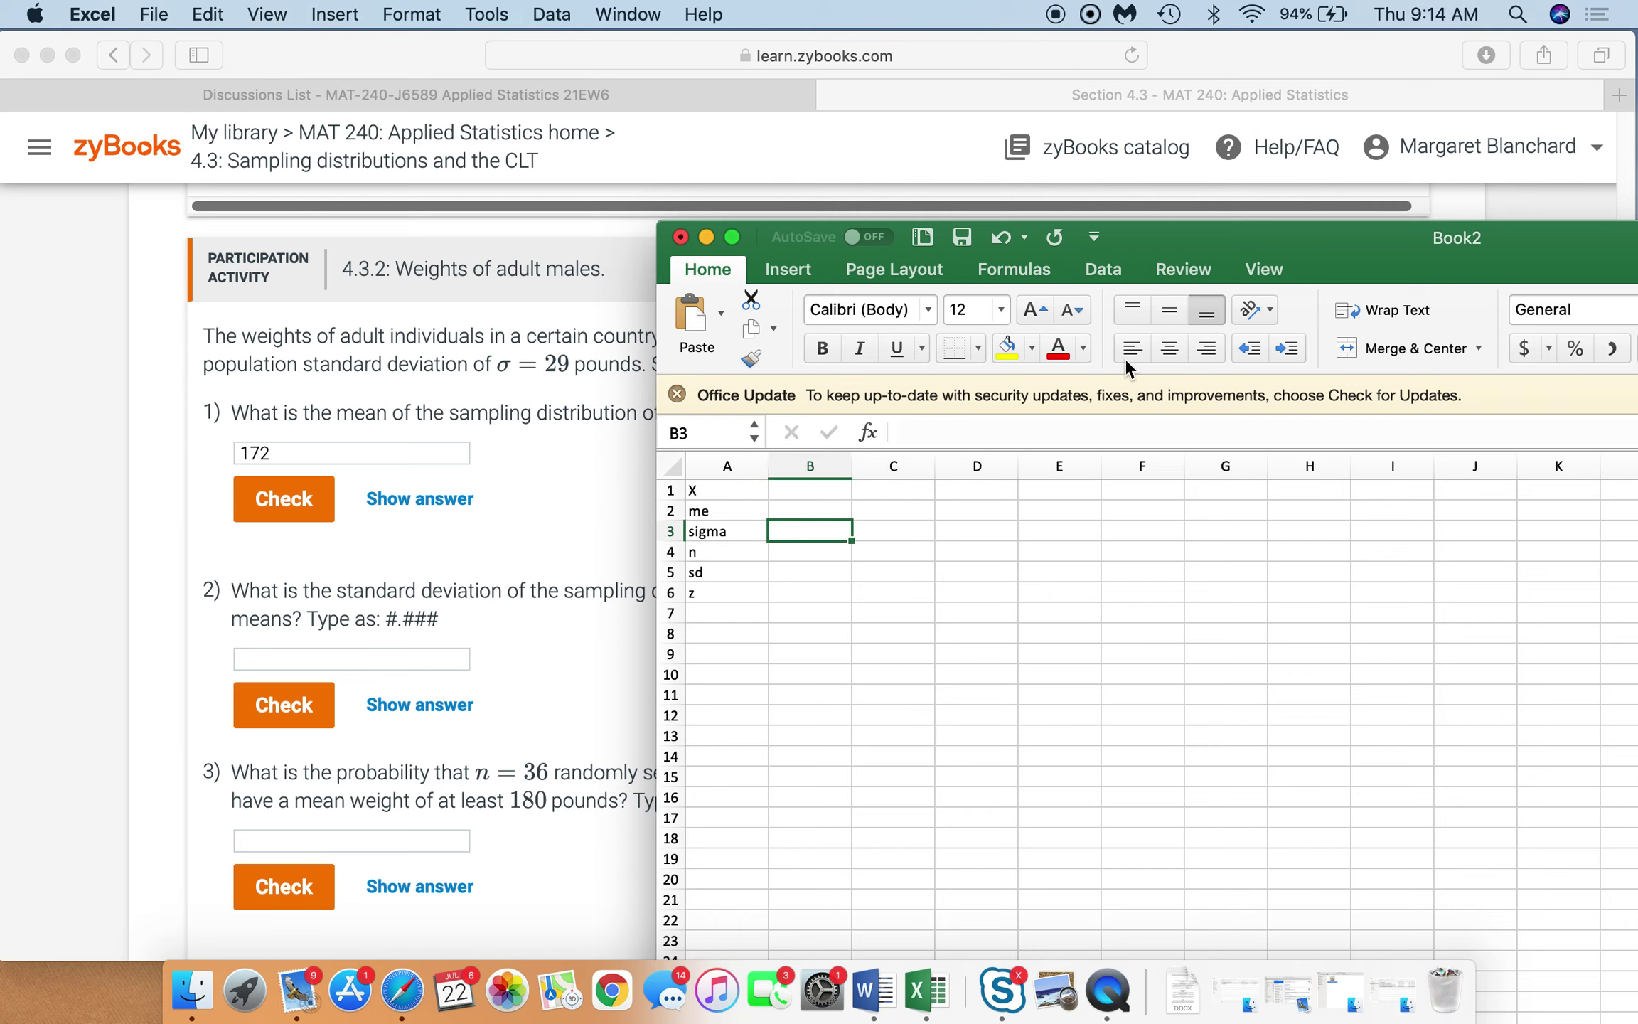
mouse_move(1236, 252)
left_mouse_down()
mouse_move(1249, 300)
mouse_move(1348, 425)
mouse_move(1211, 441)
mouse_move(1216, 258)
left_mouse_up()
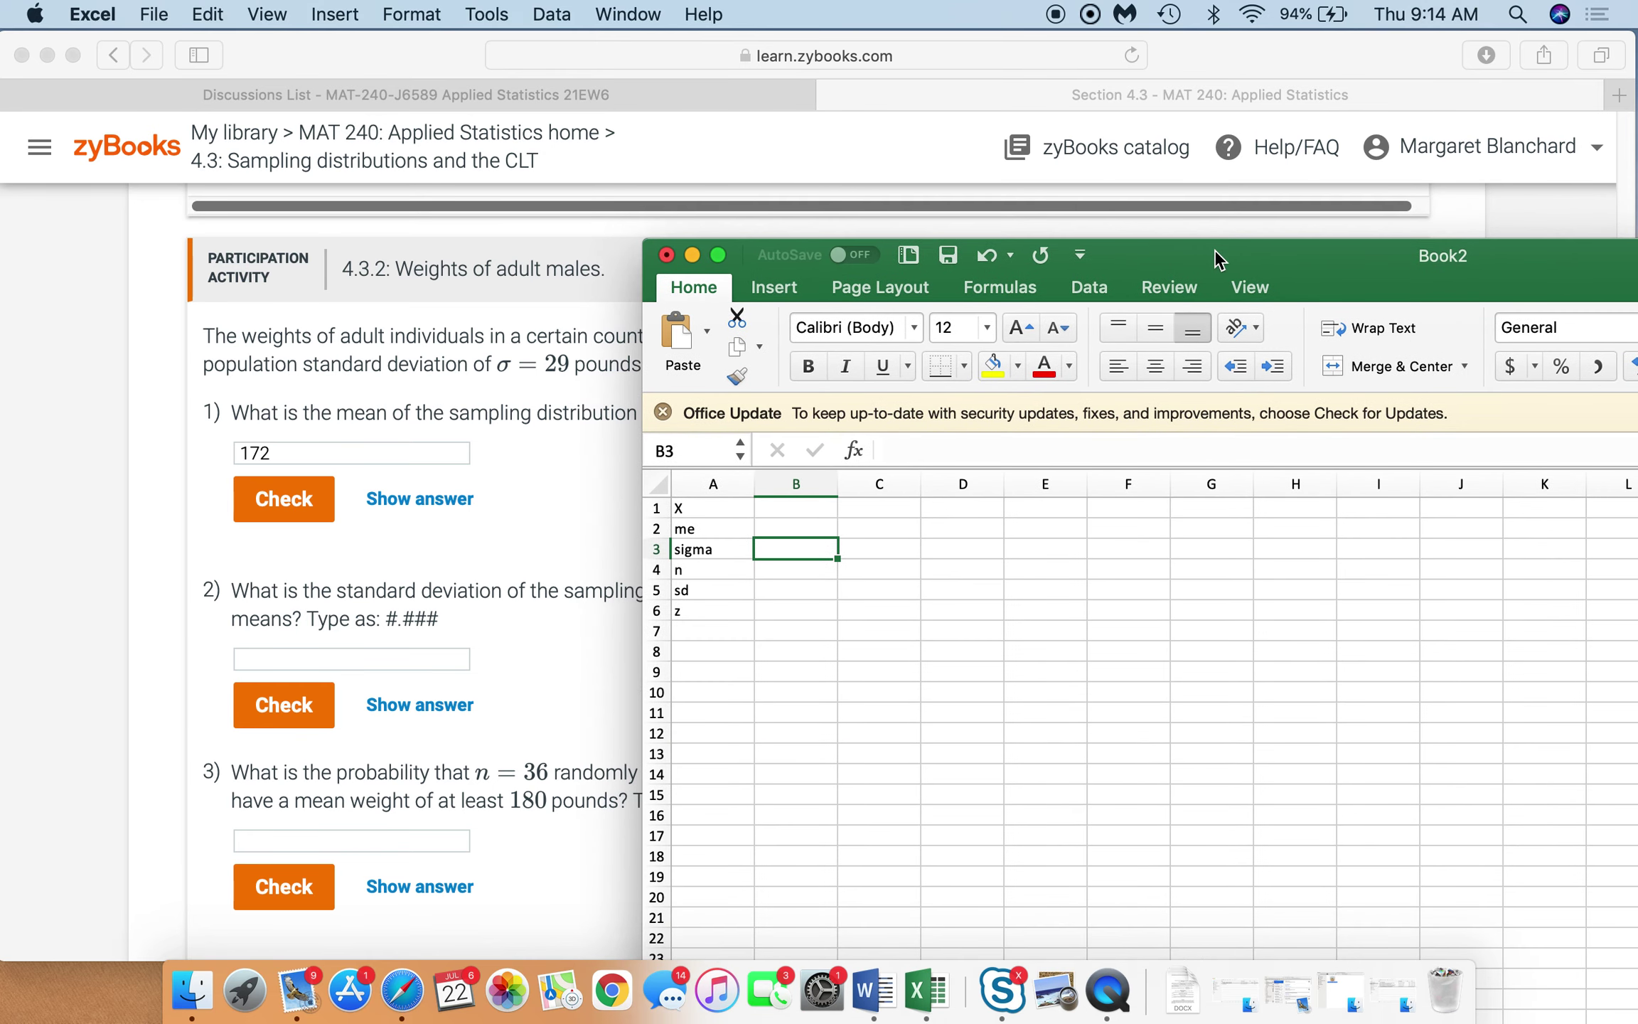
type("29")
key("Return")
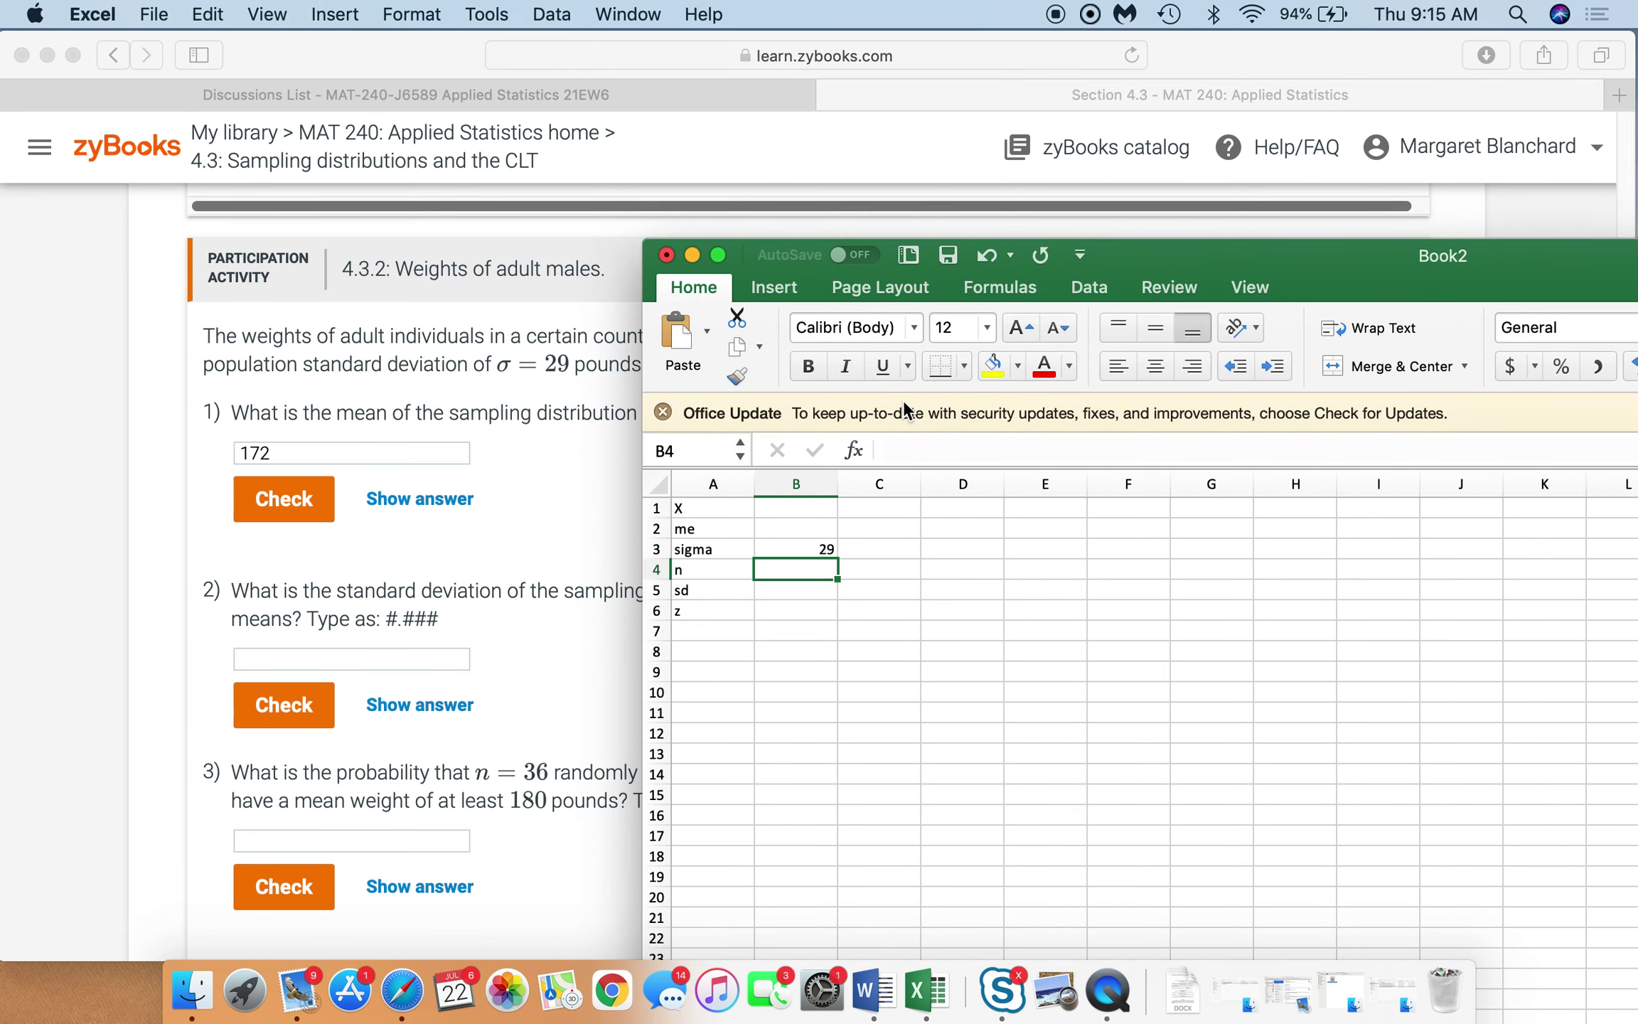
left_click_drag(1277, 257, 1337, 485)
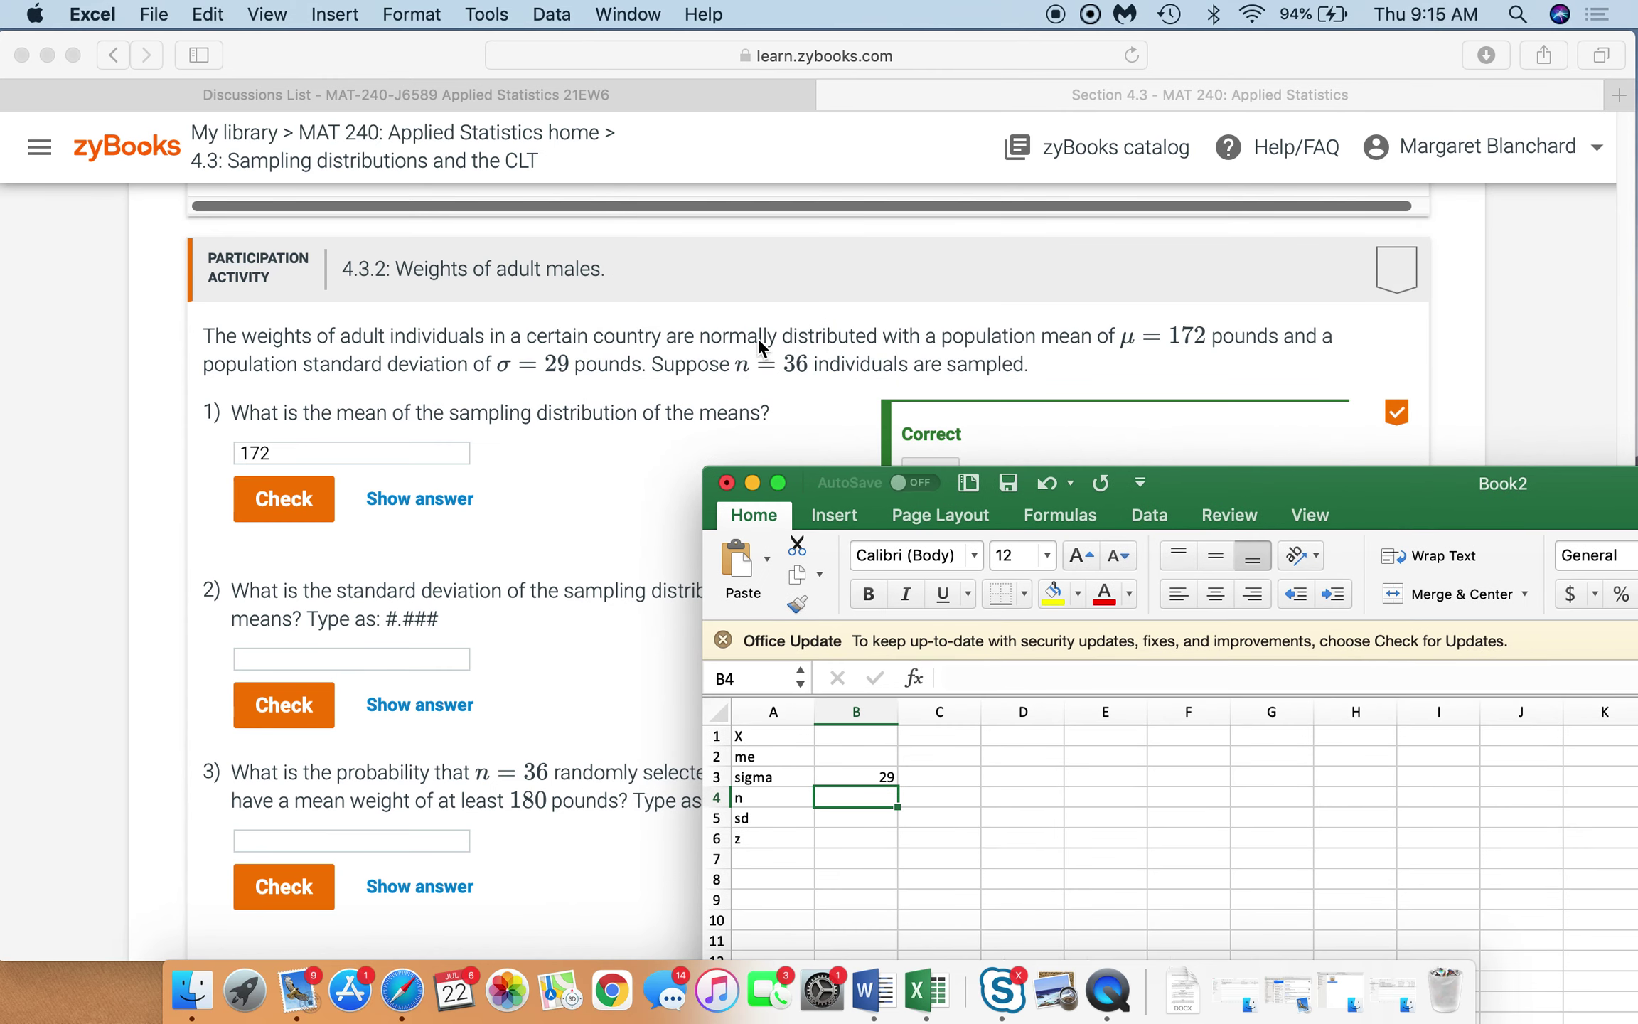
type("36")
key("Return")
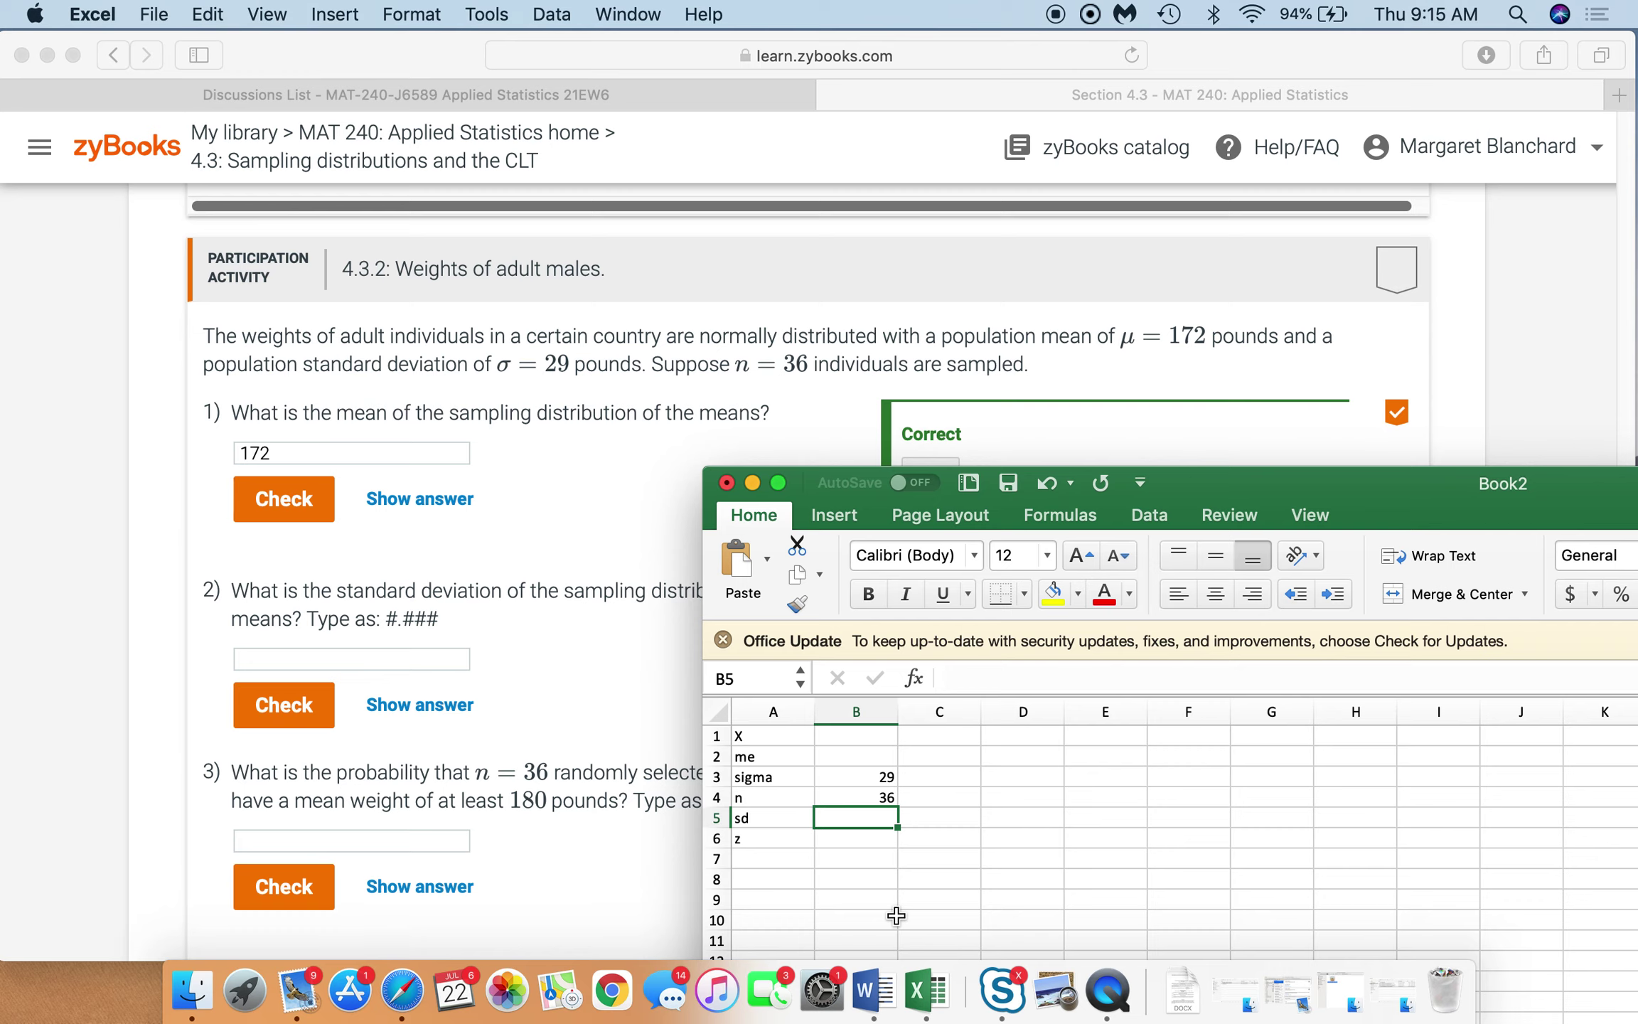
Compute sd in B5 as =B3/SQRT(B4), giving 4.83333333.
type("=")
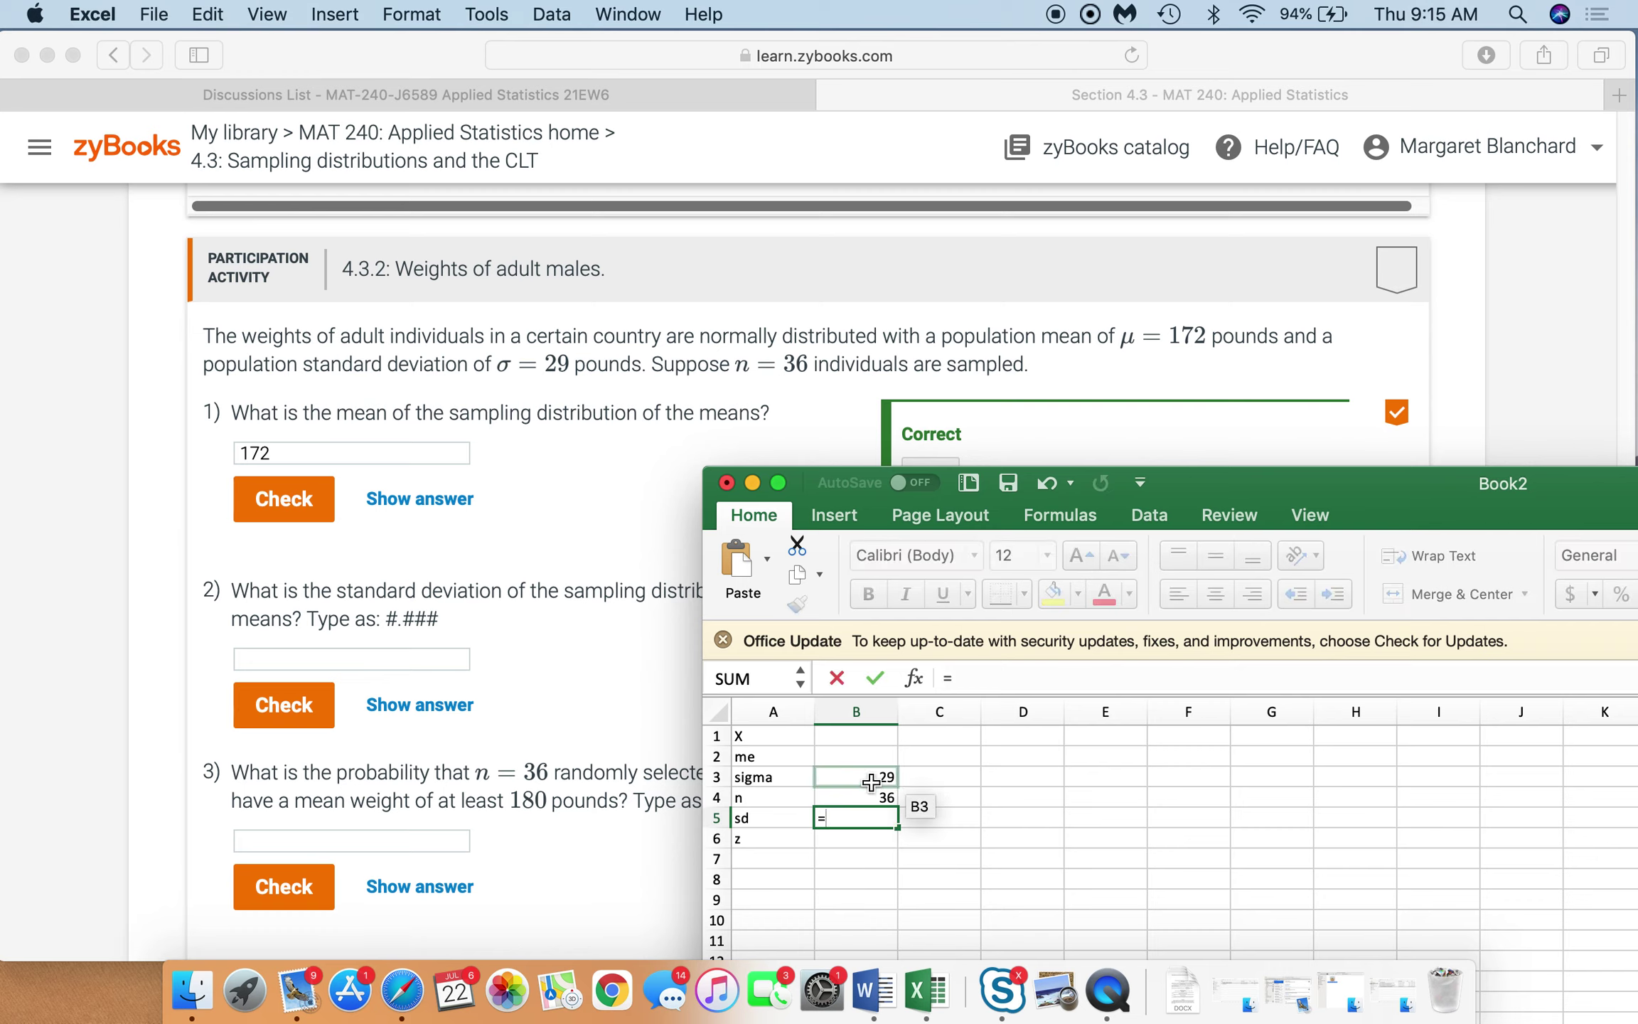
left_click(871, 782)
type("/sq")
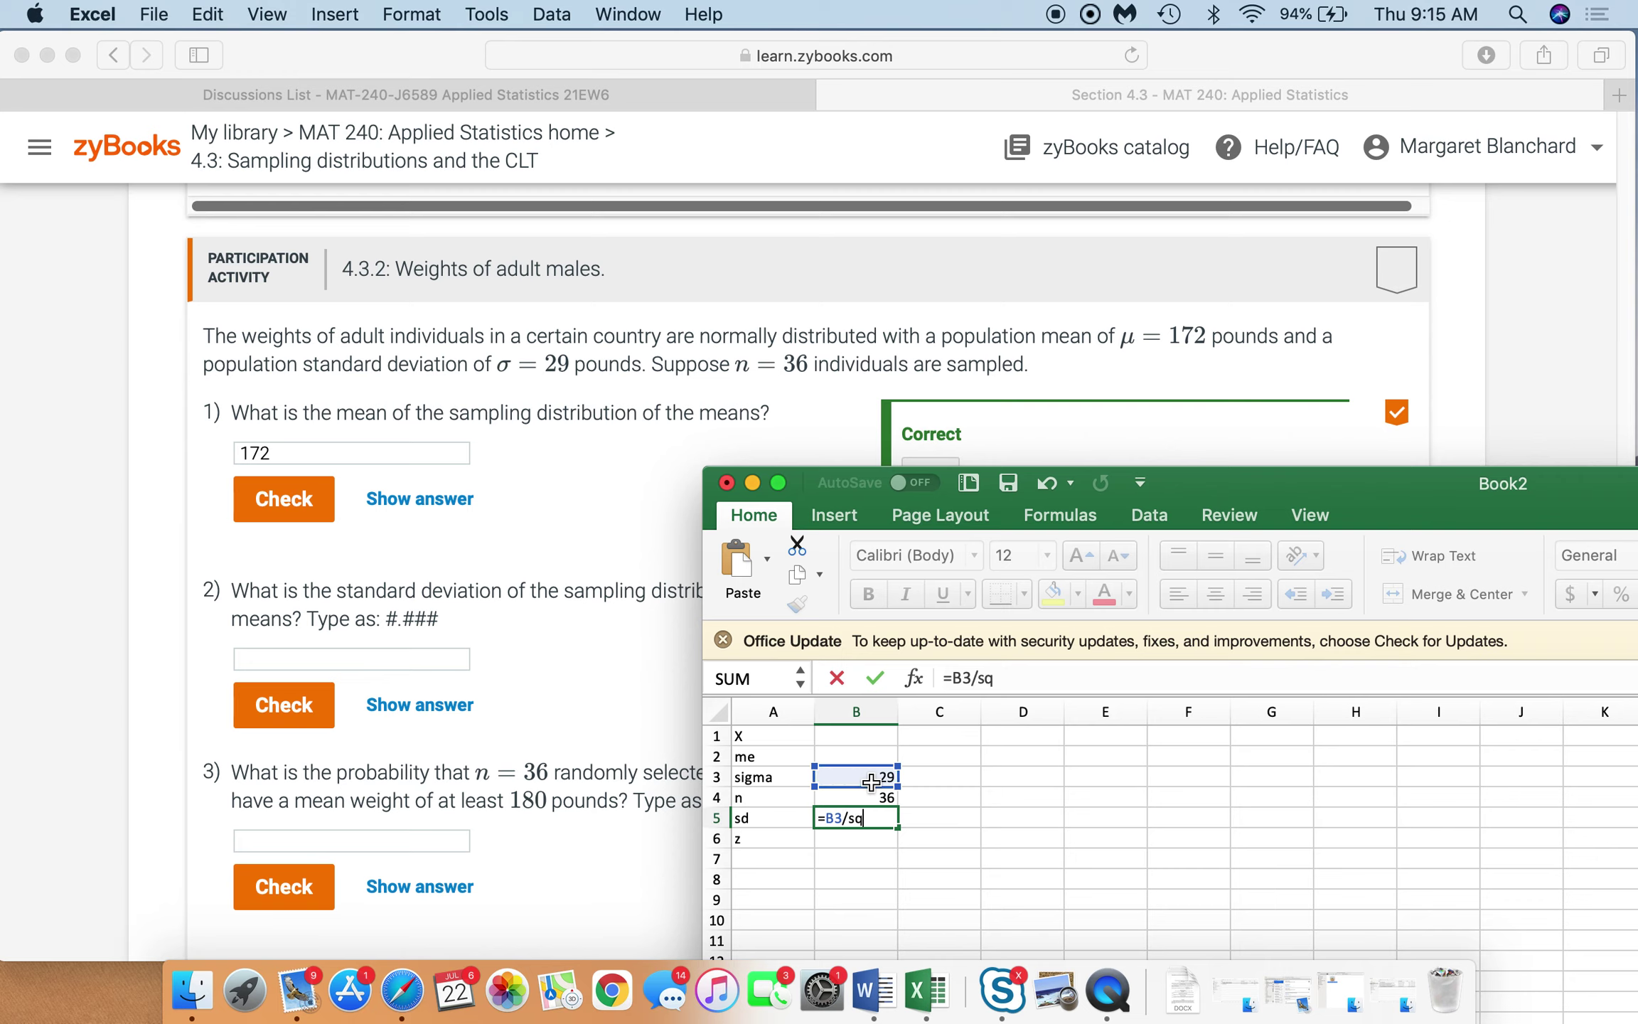
type("rt(")
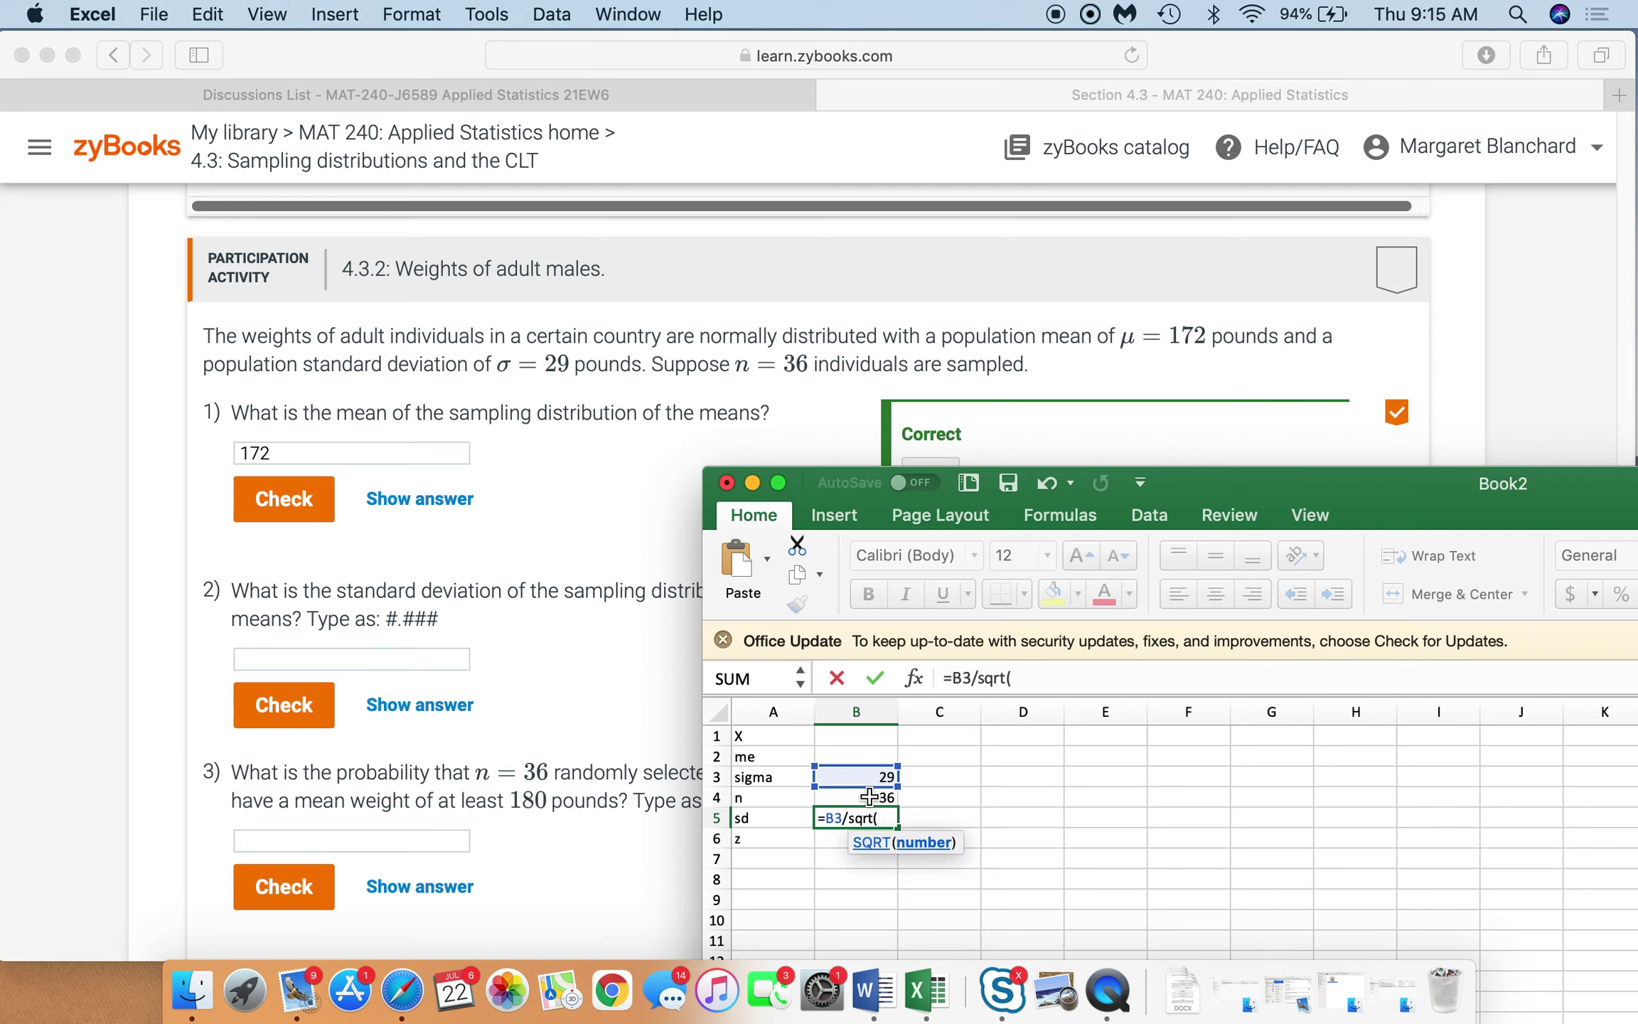
left_click(870, 796)
type(")")
key("Return")
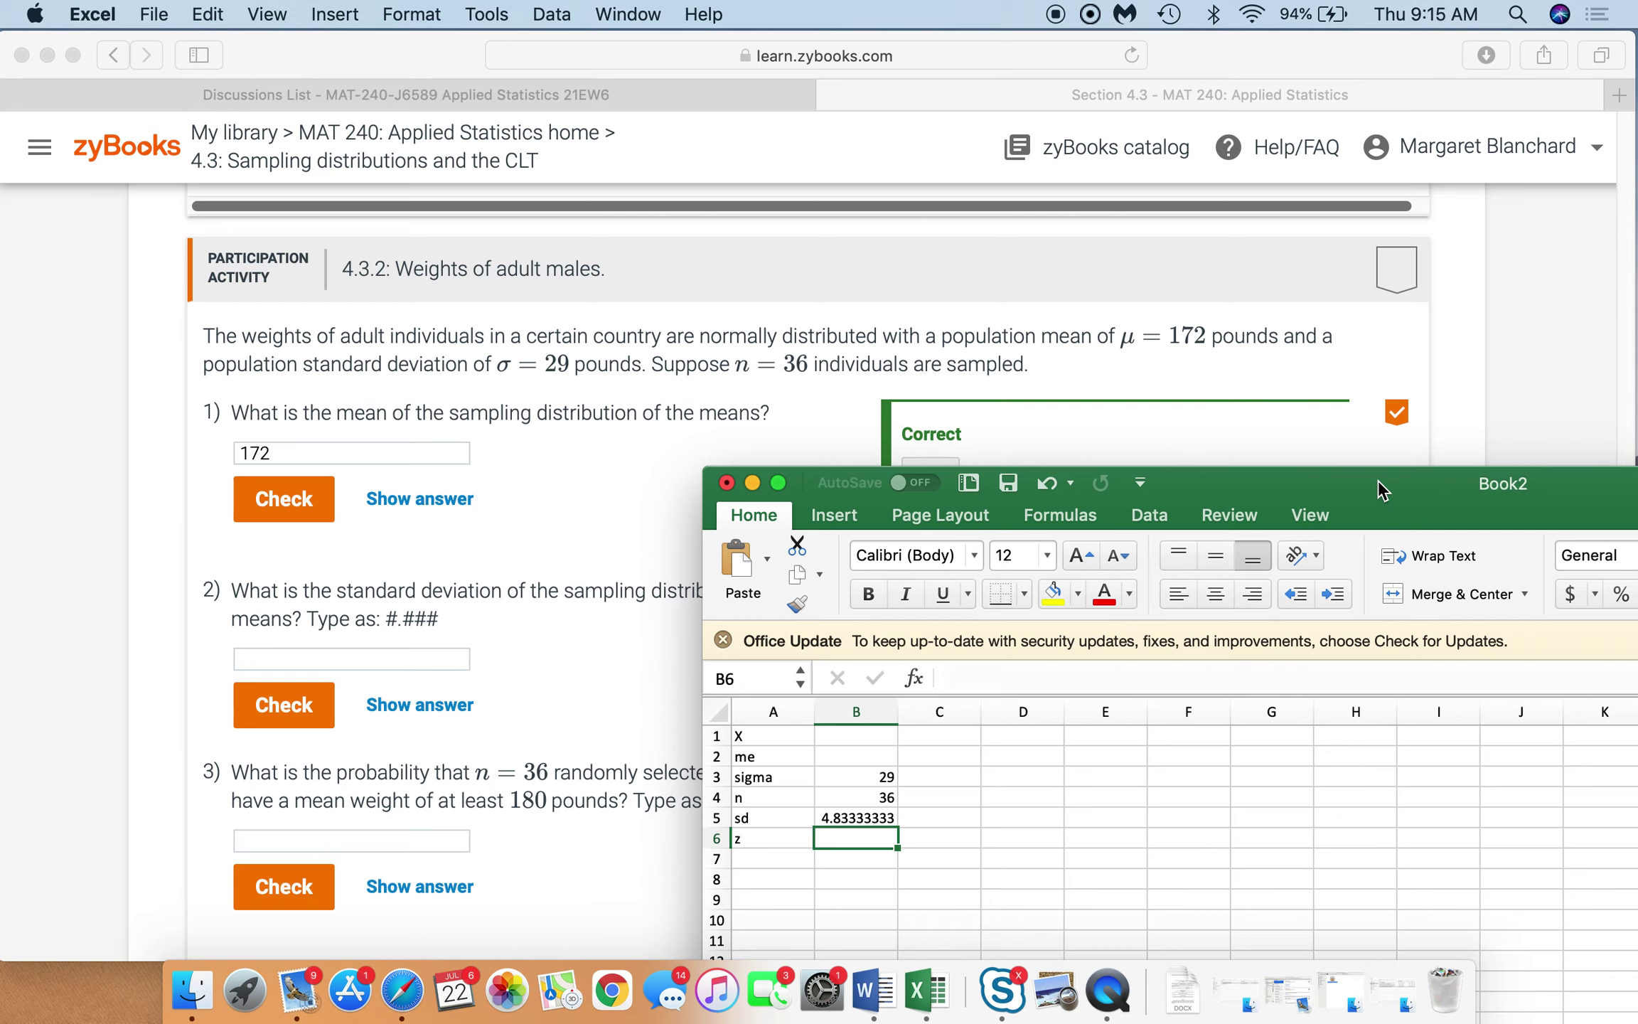
left_click_drag(1379, 480, 1637, 420)
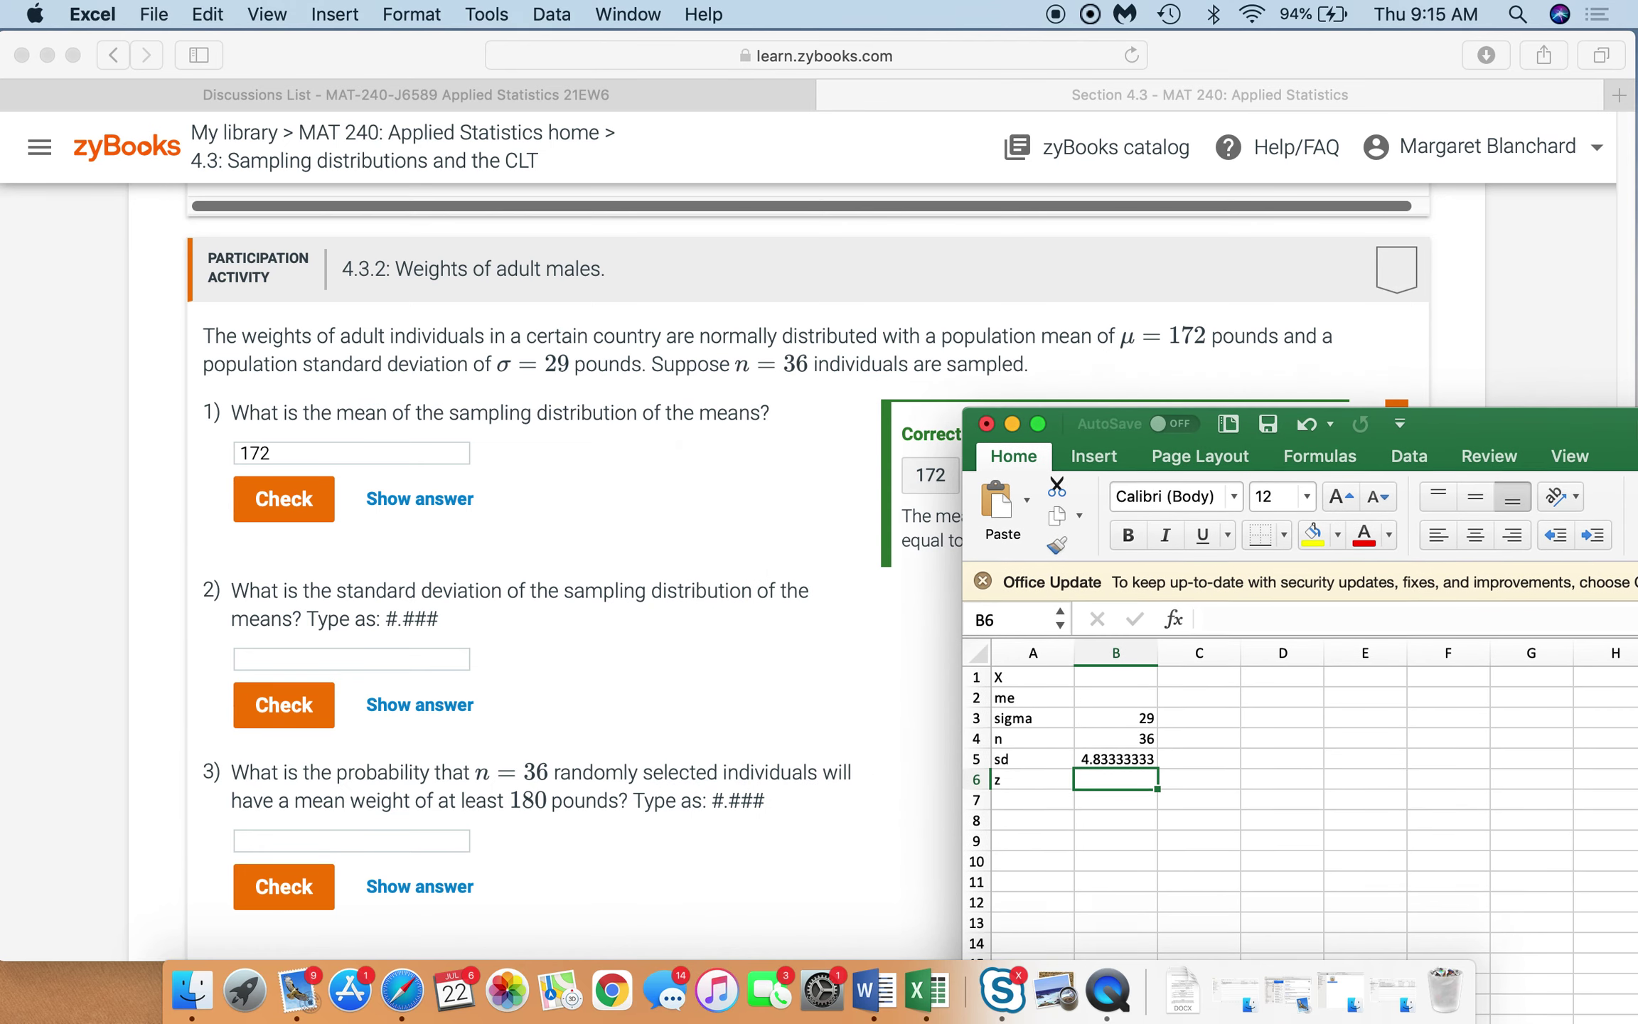
Enter 4.833 as question 2's answer and check it.
left_click(411, 655)
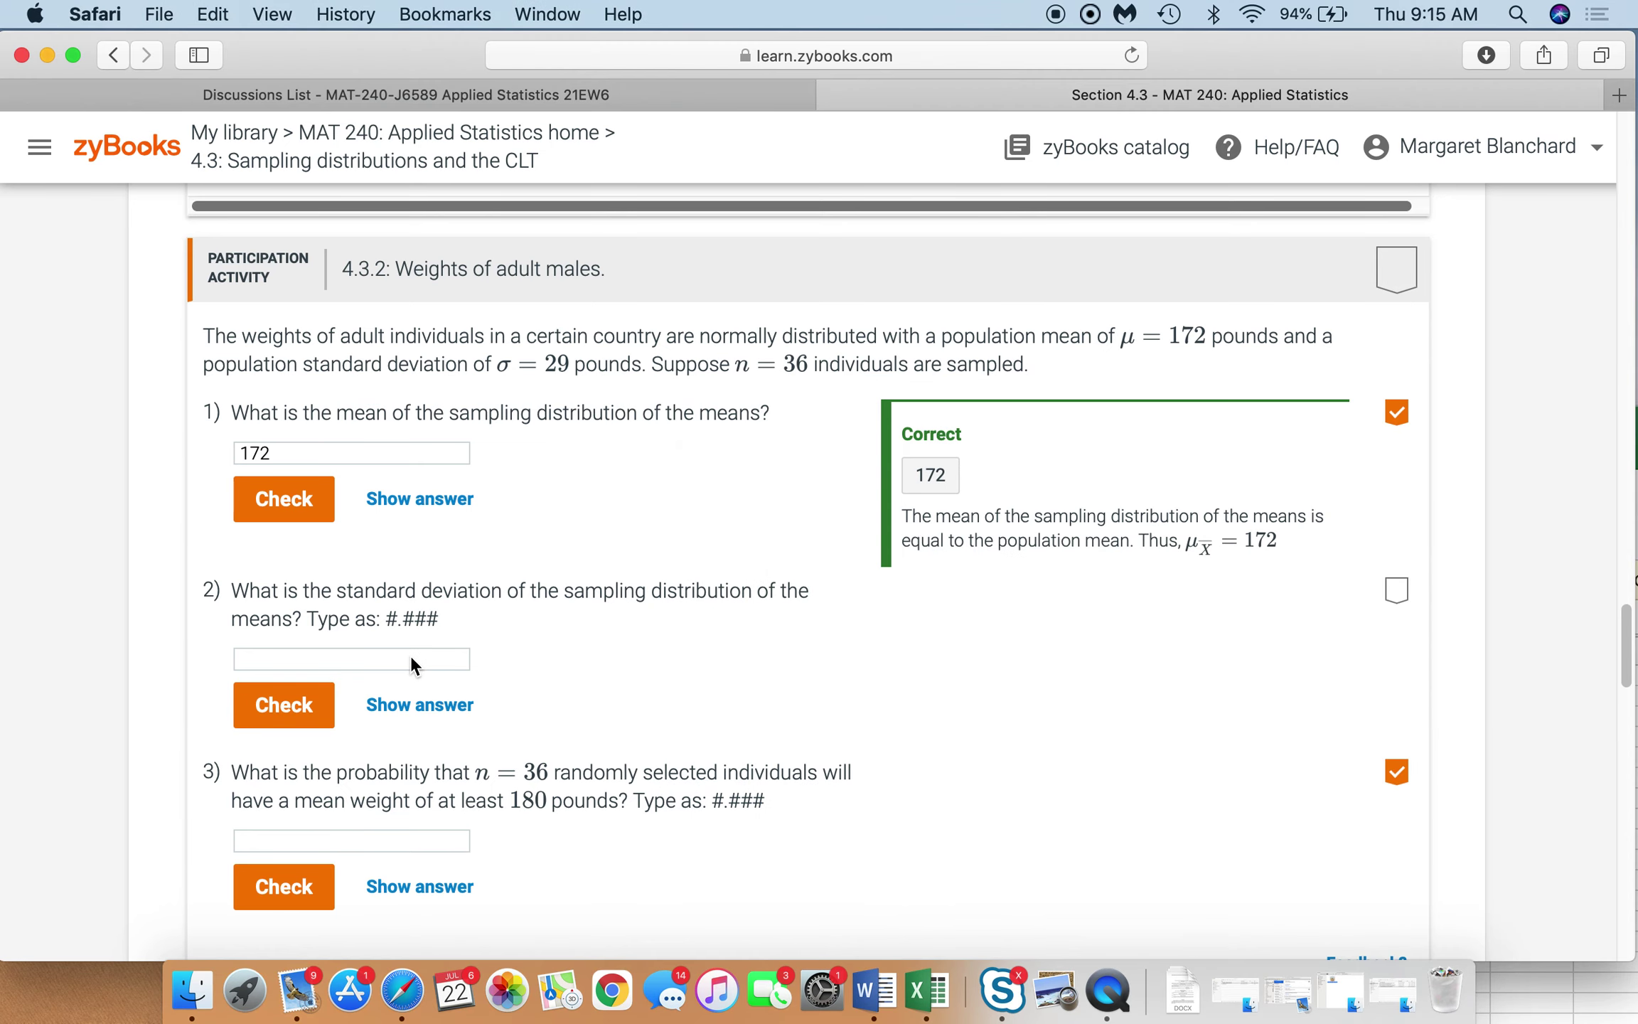
type("4.83")
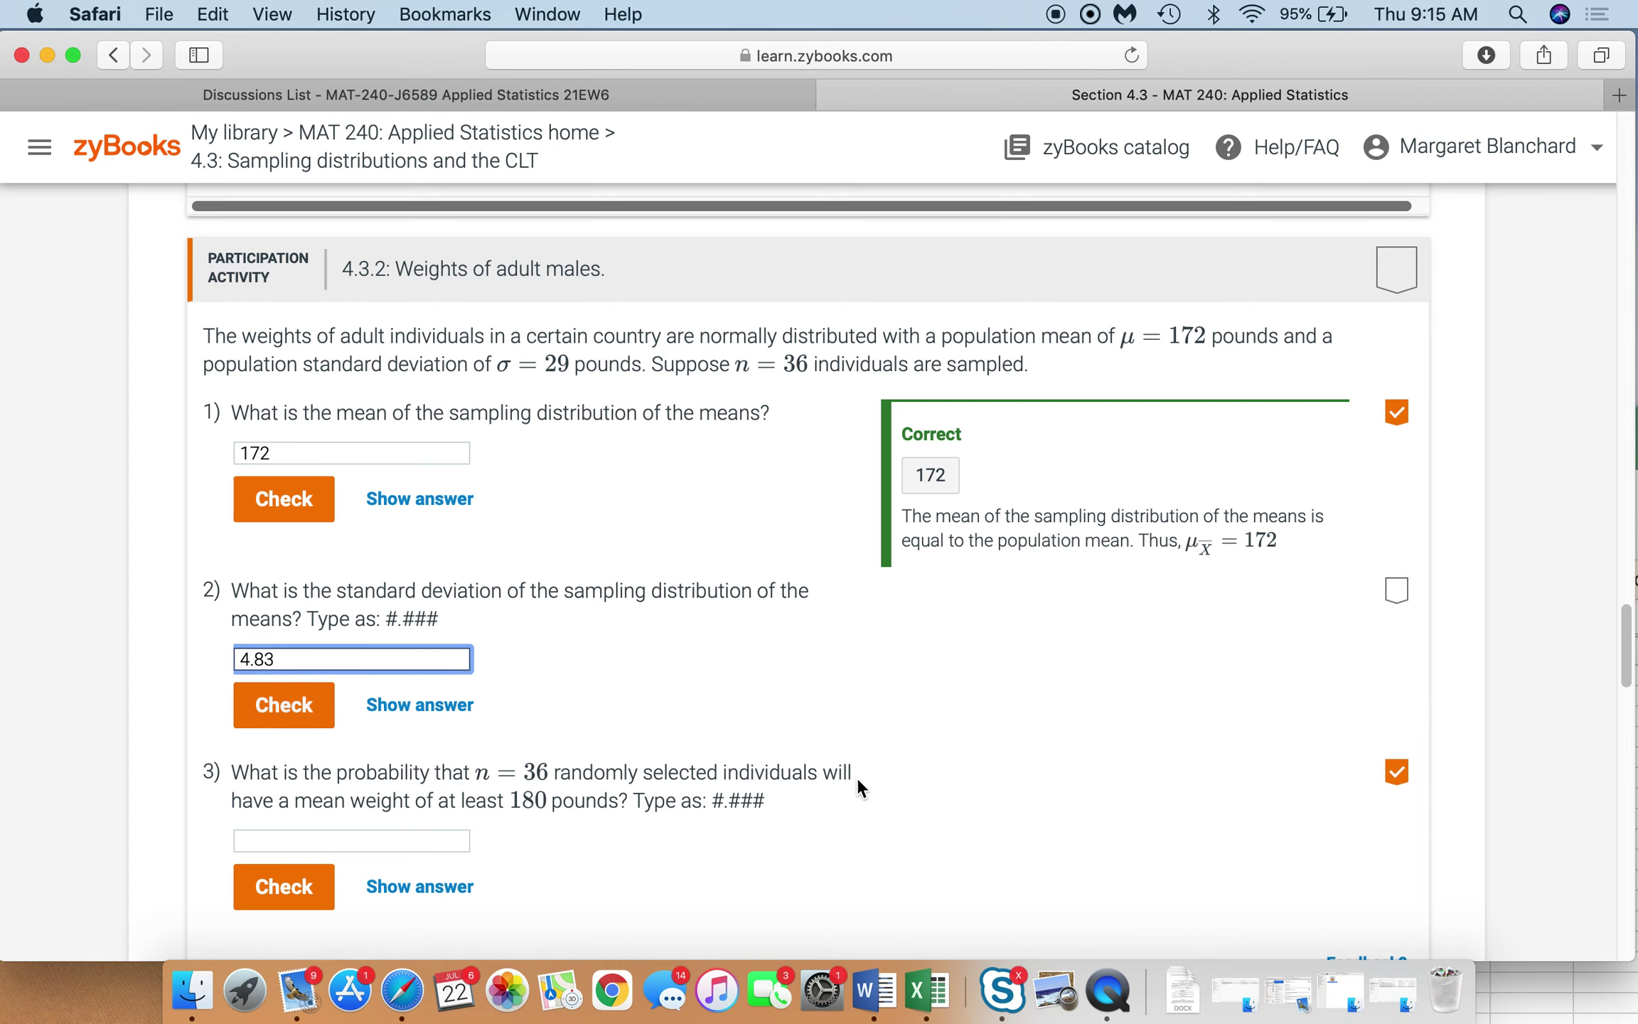
left_click(1522, 999)
left_click(534, 650)
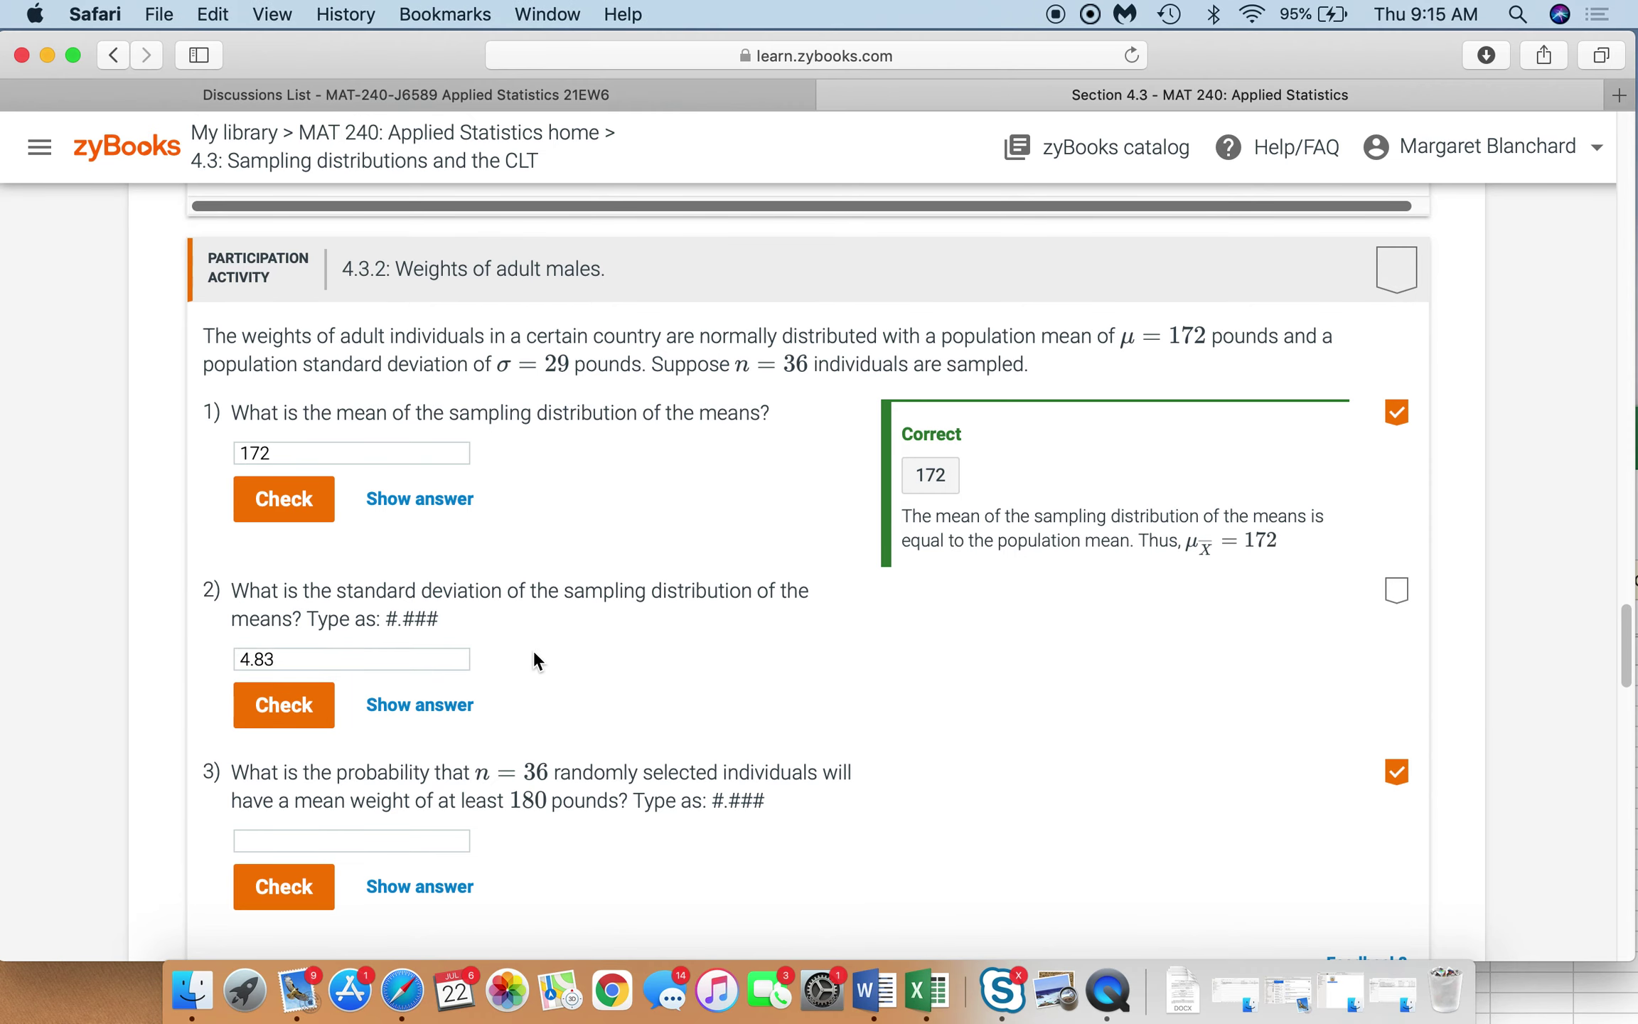
type("3")
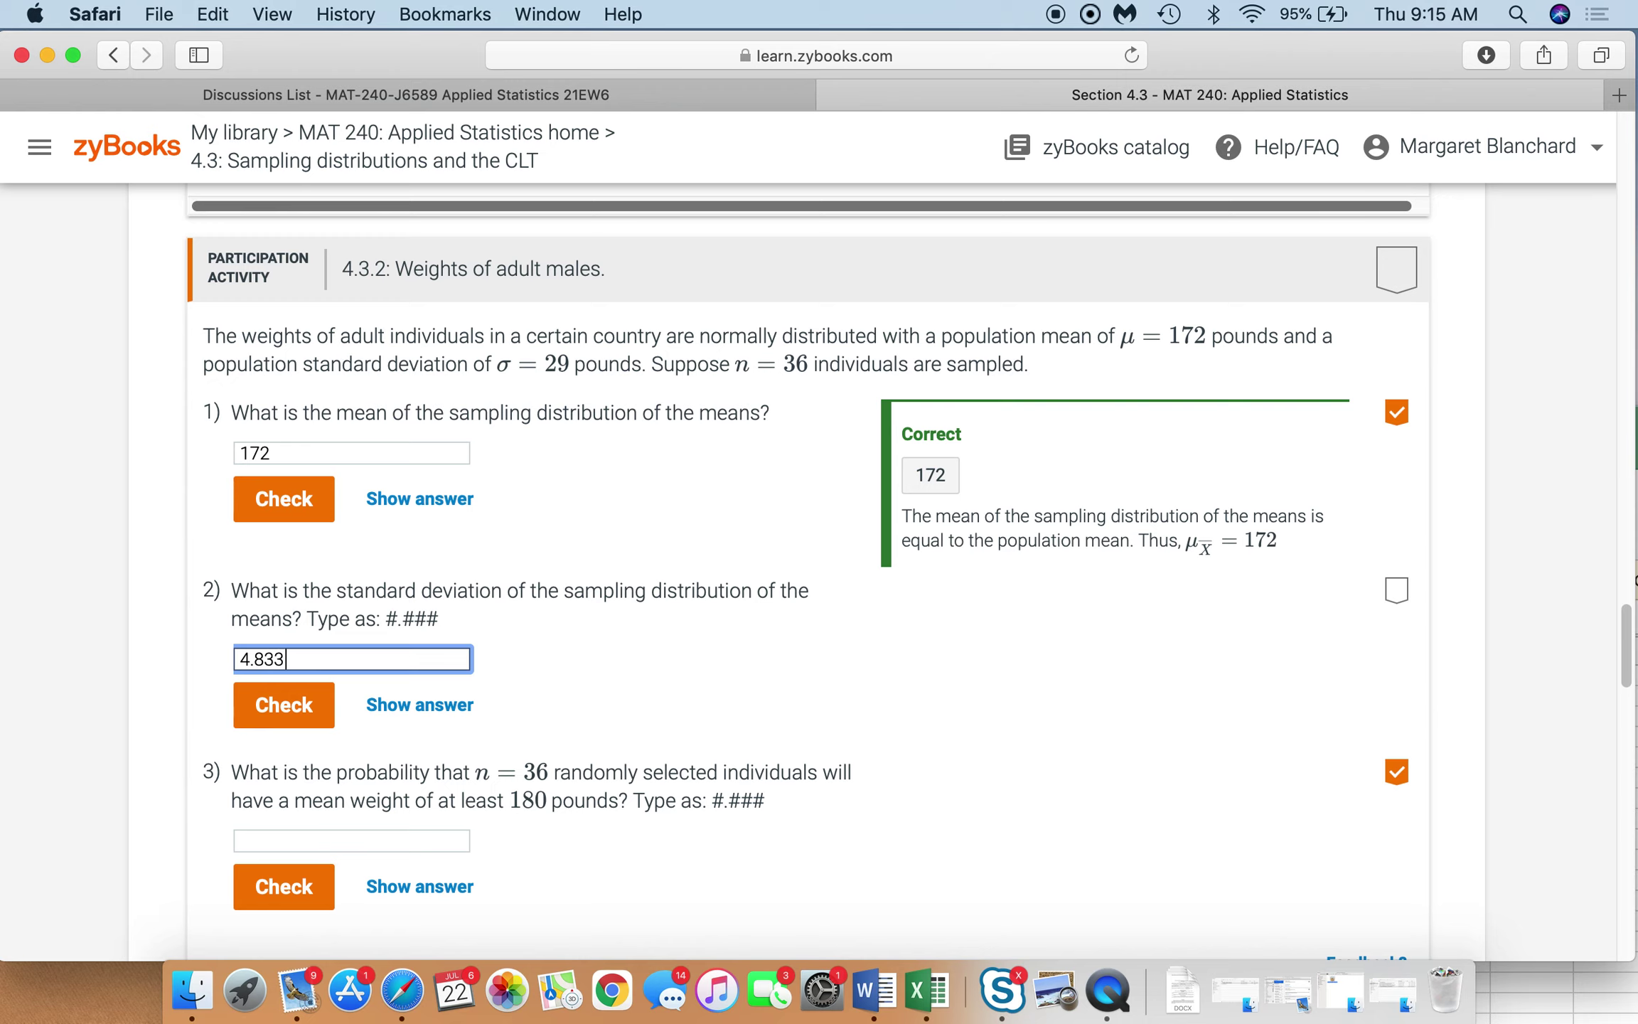
left_click(296, 715)
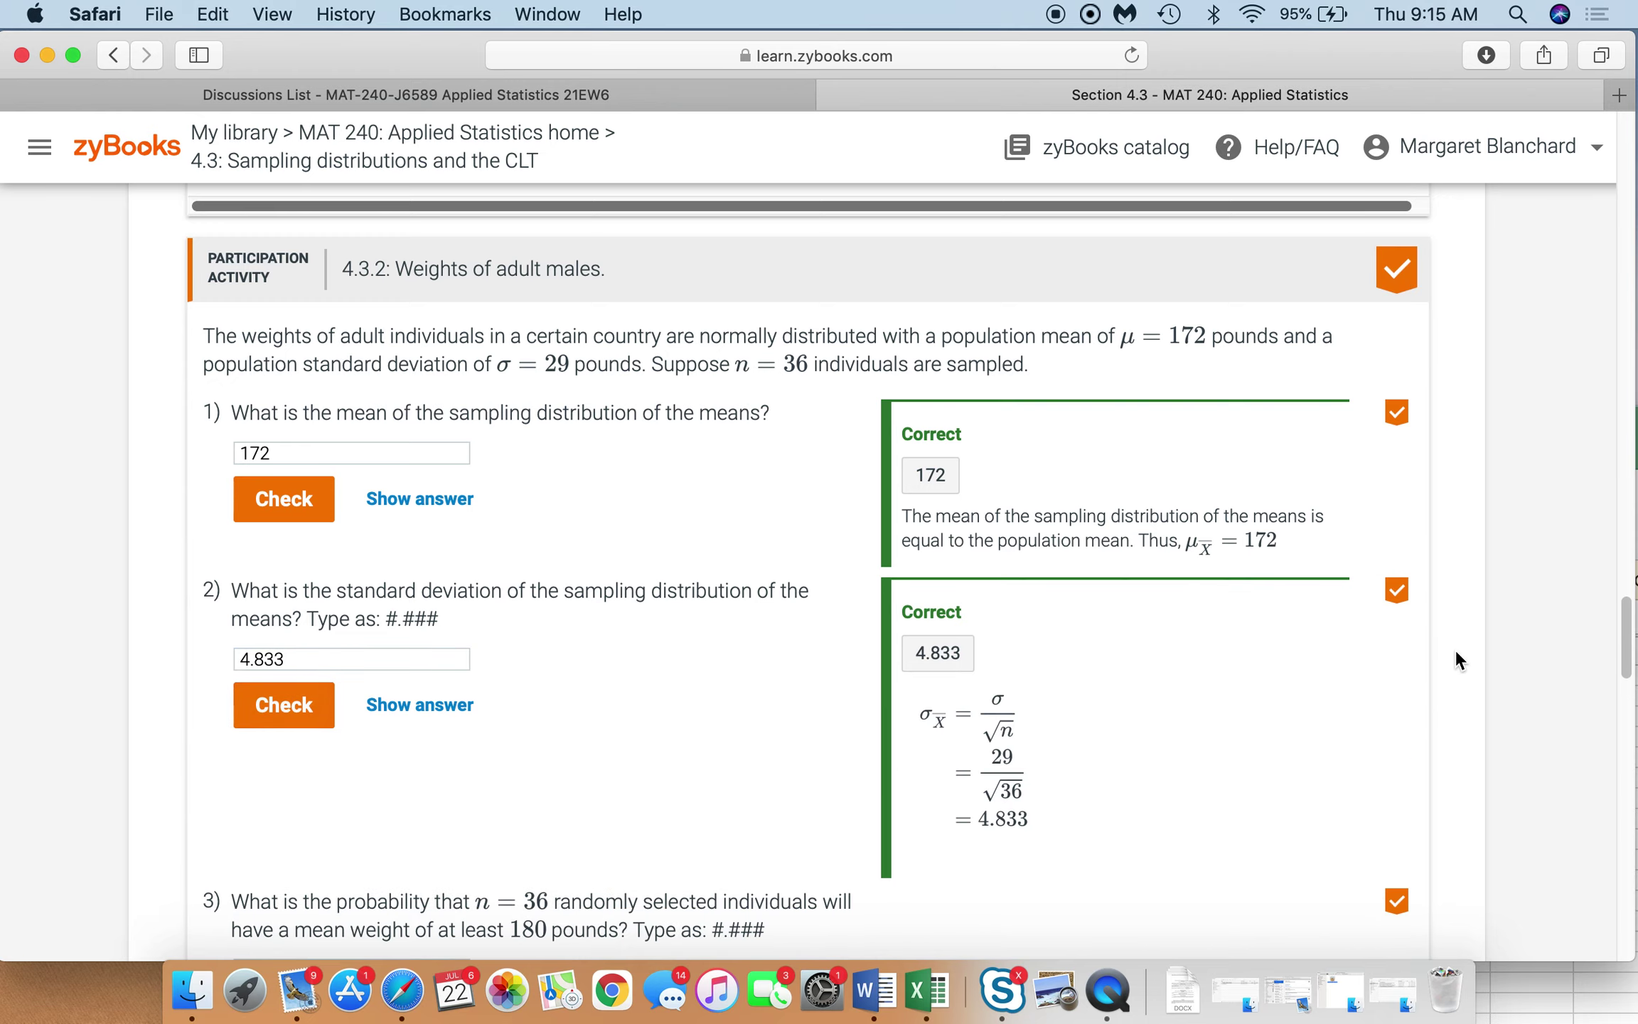
scroll(1627, 638, "down", 1)
left_click_drag(1627, 638, 1627, 679)
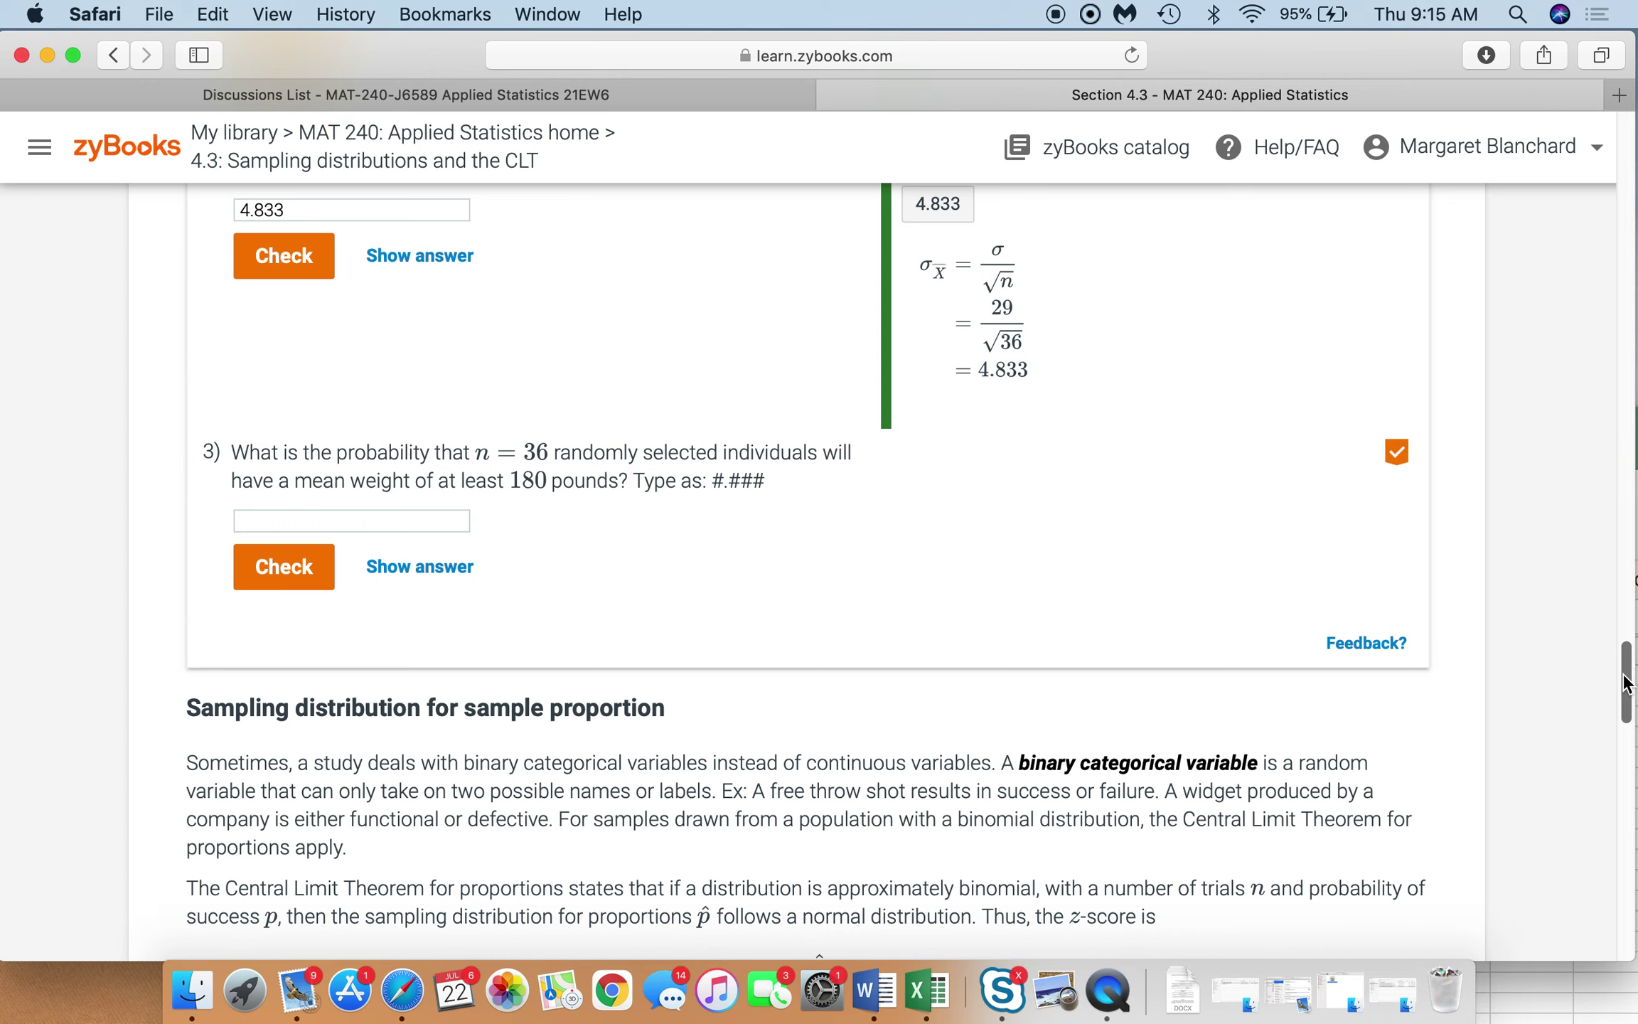
Add the P(x>=180) label in cell A7 of Book2.
left_click(1574, 1012)
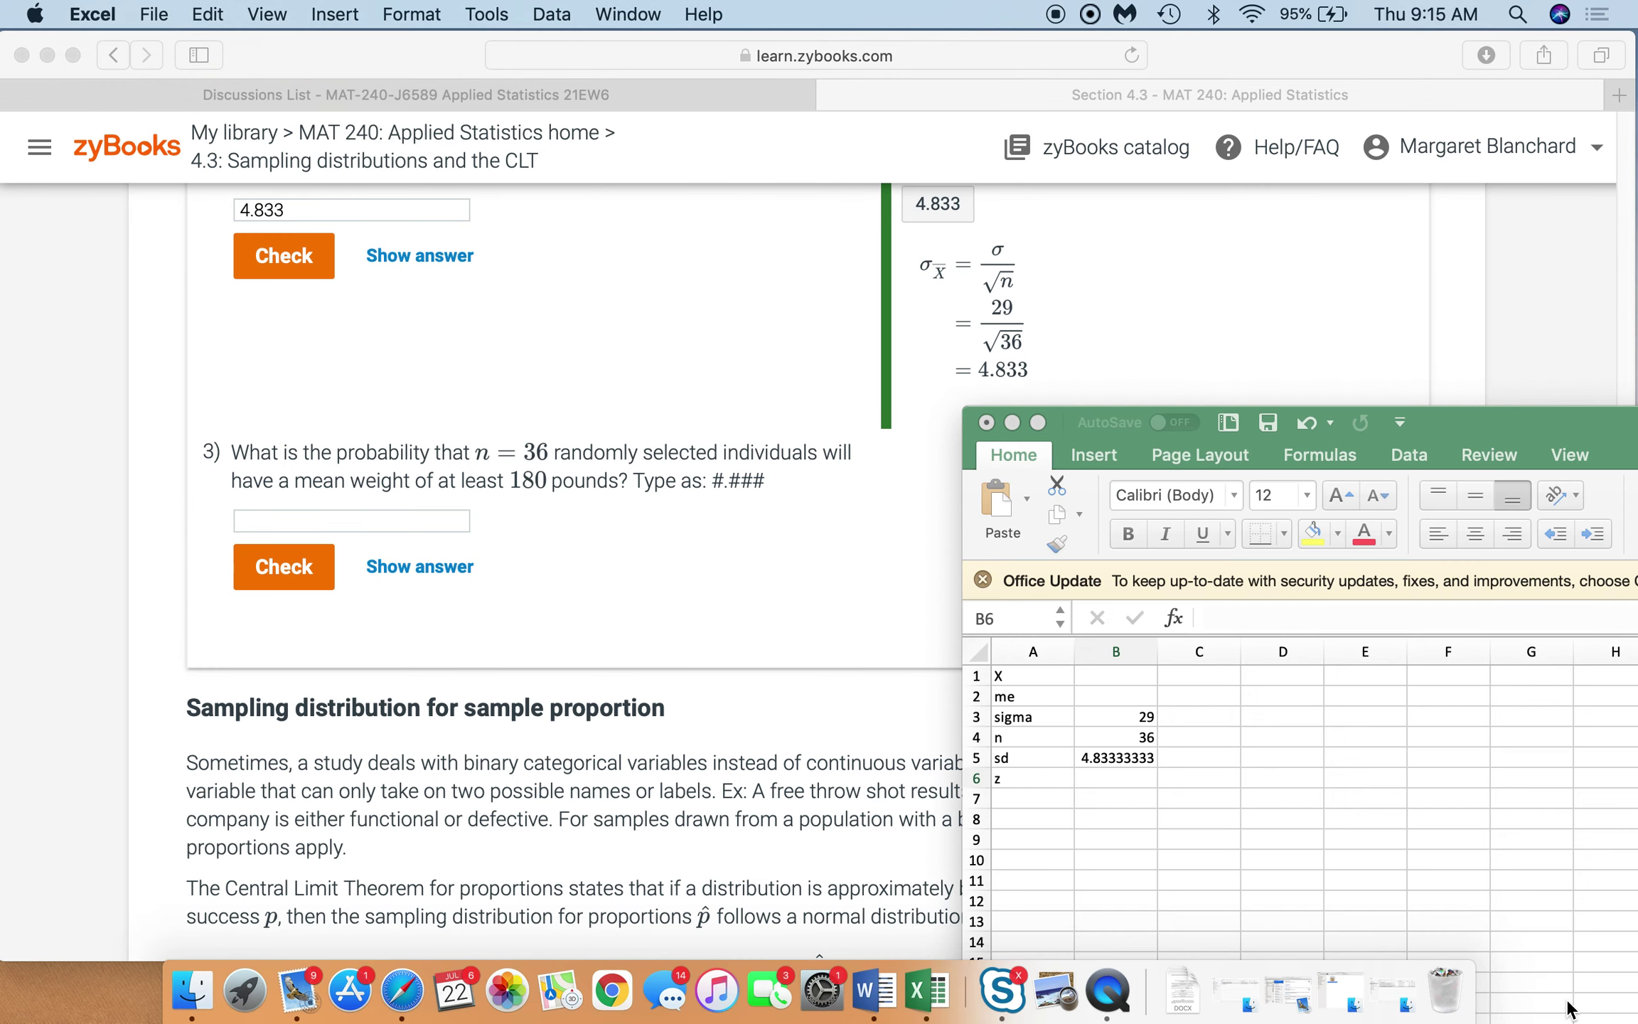
left_click(1046, 799)
type("P")
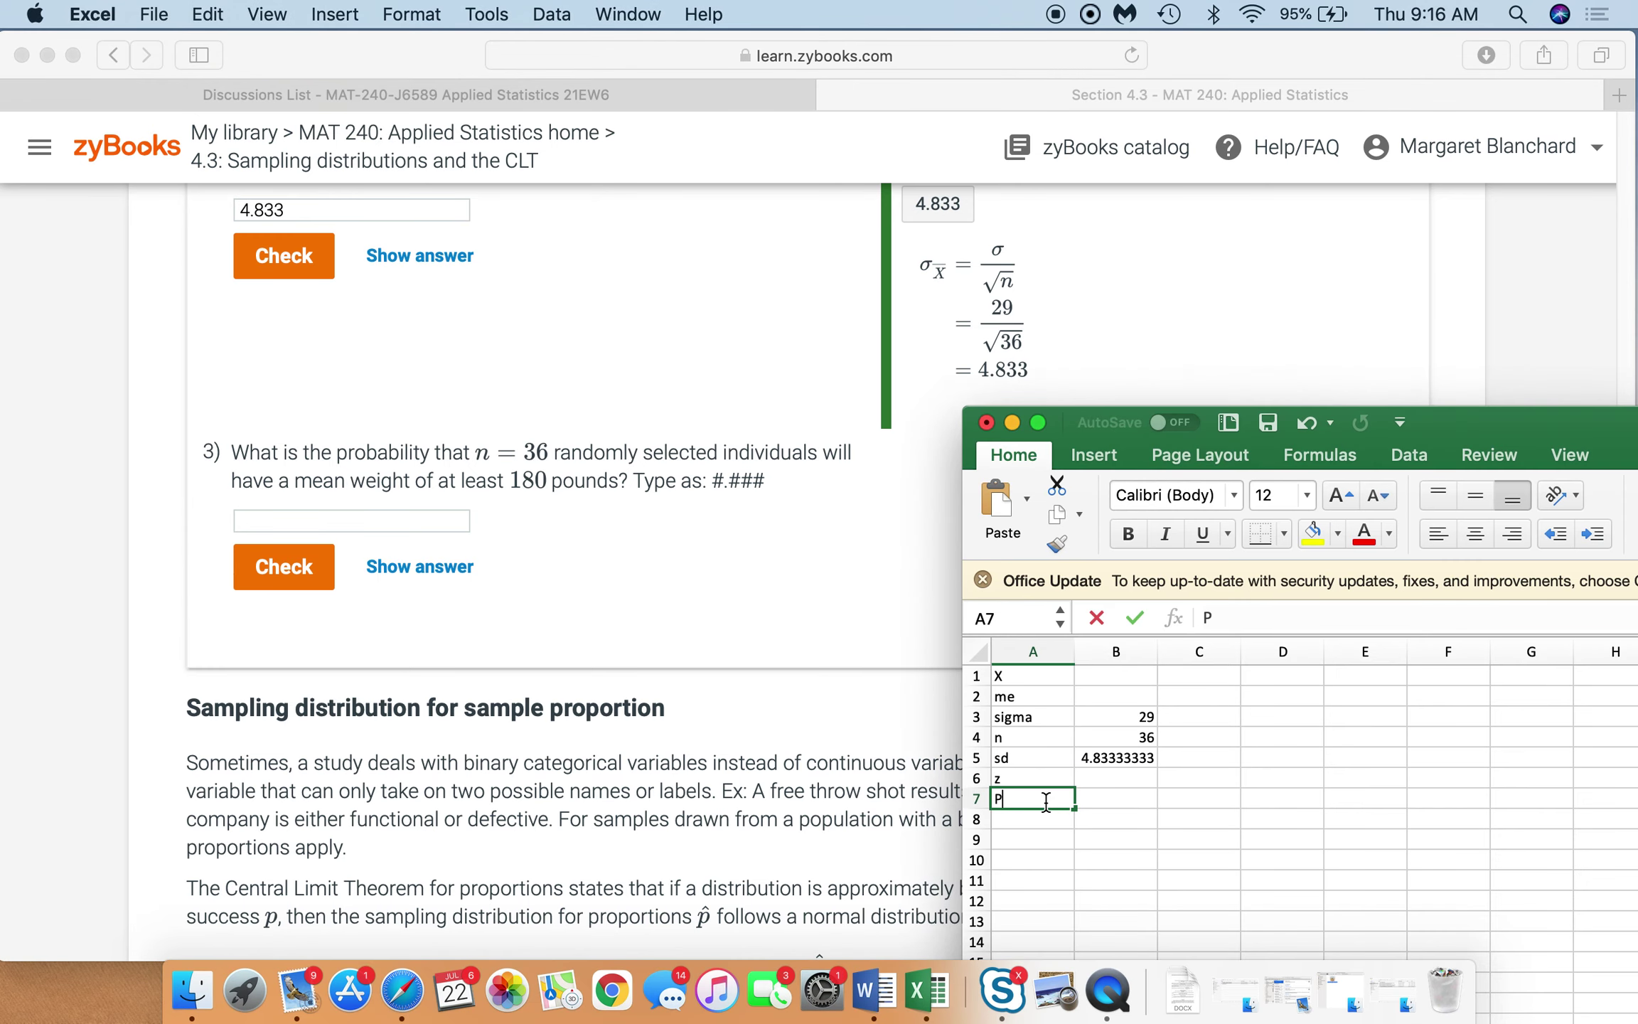
type("(x")
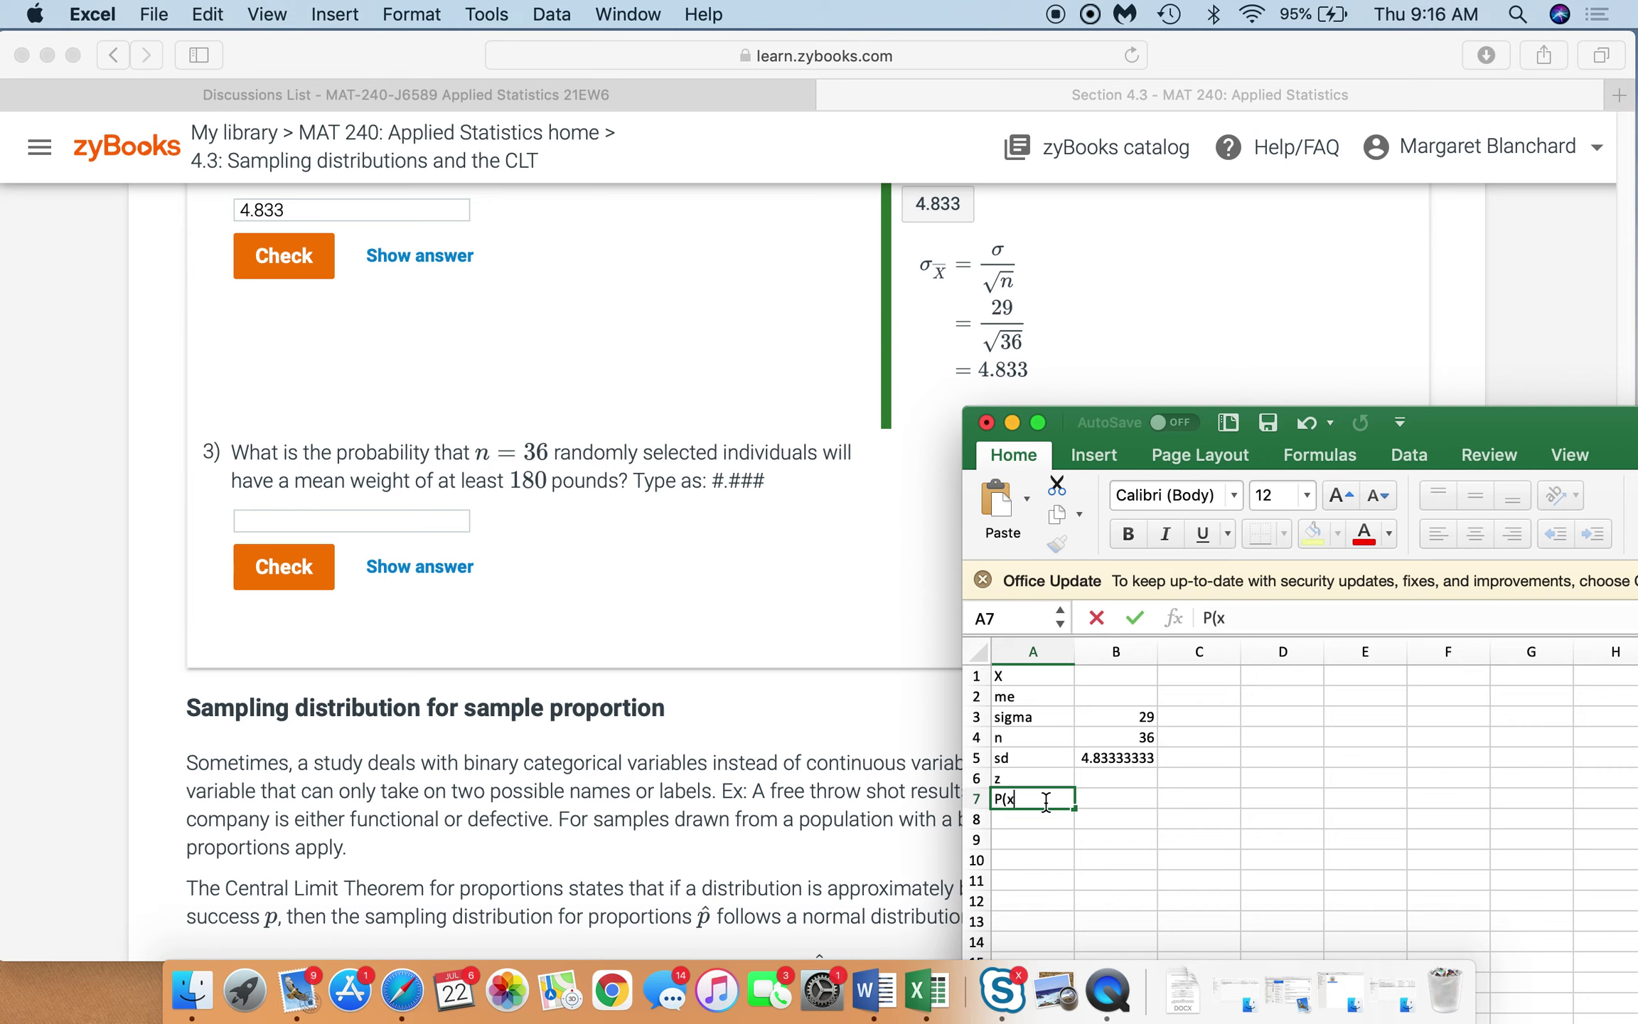
type(">=180)")
key("Return")
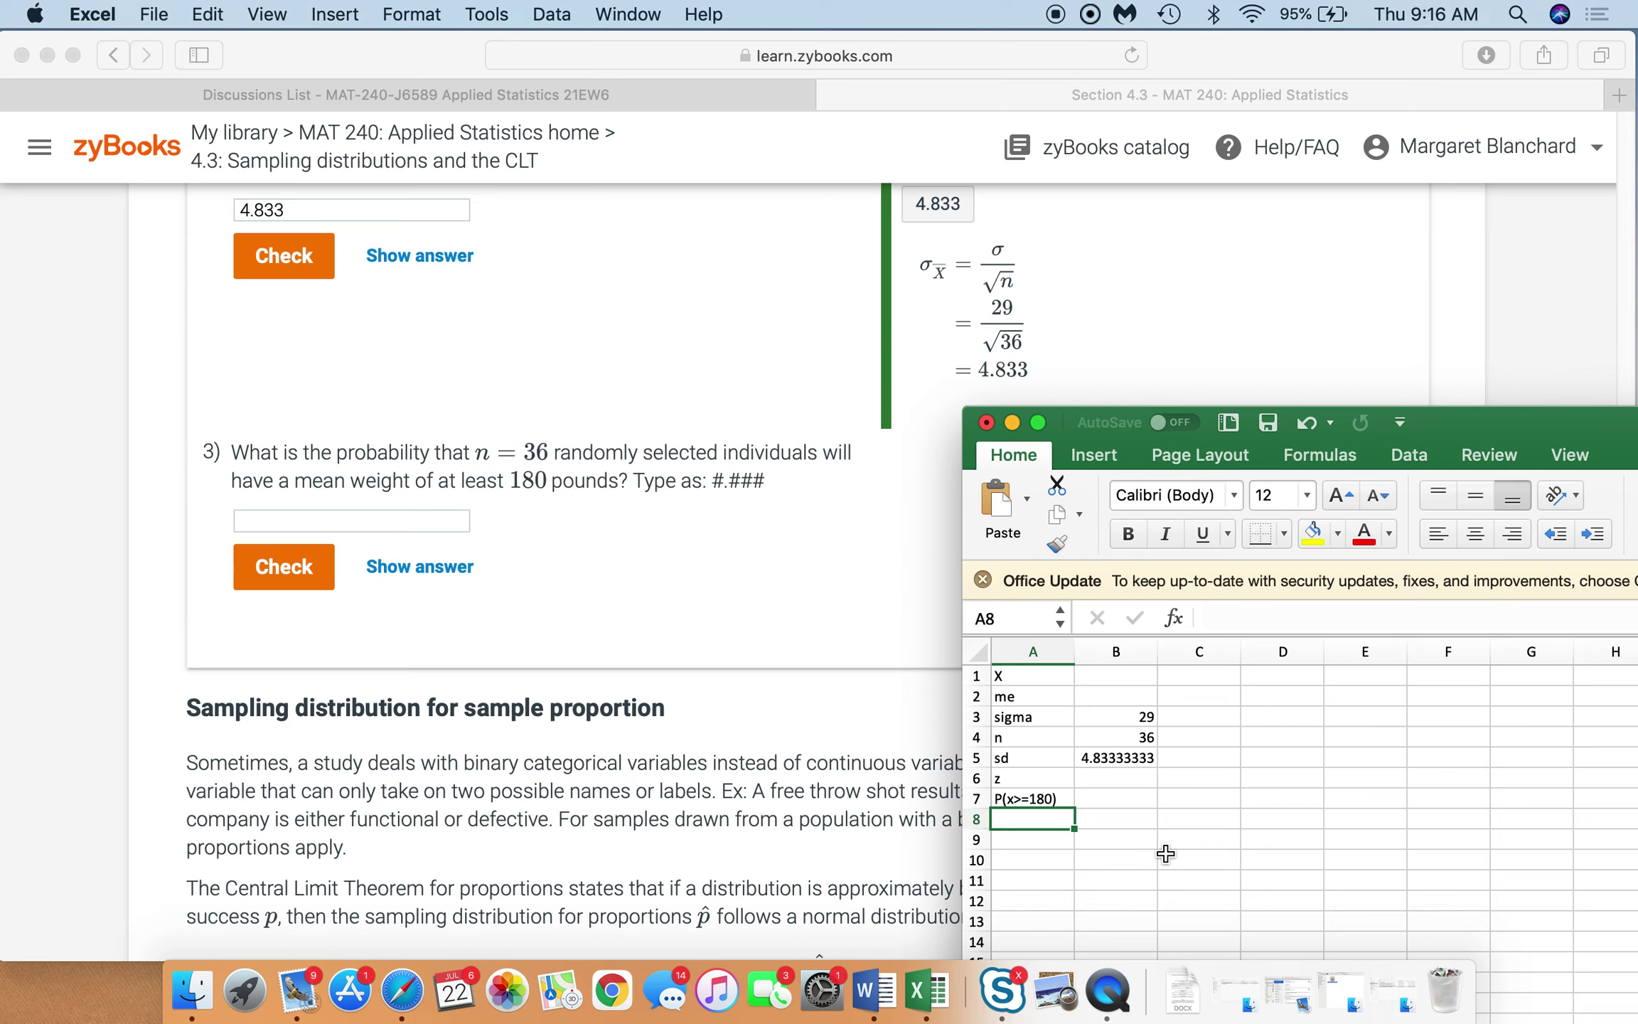
type("P")
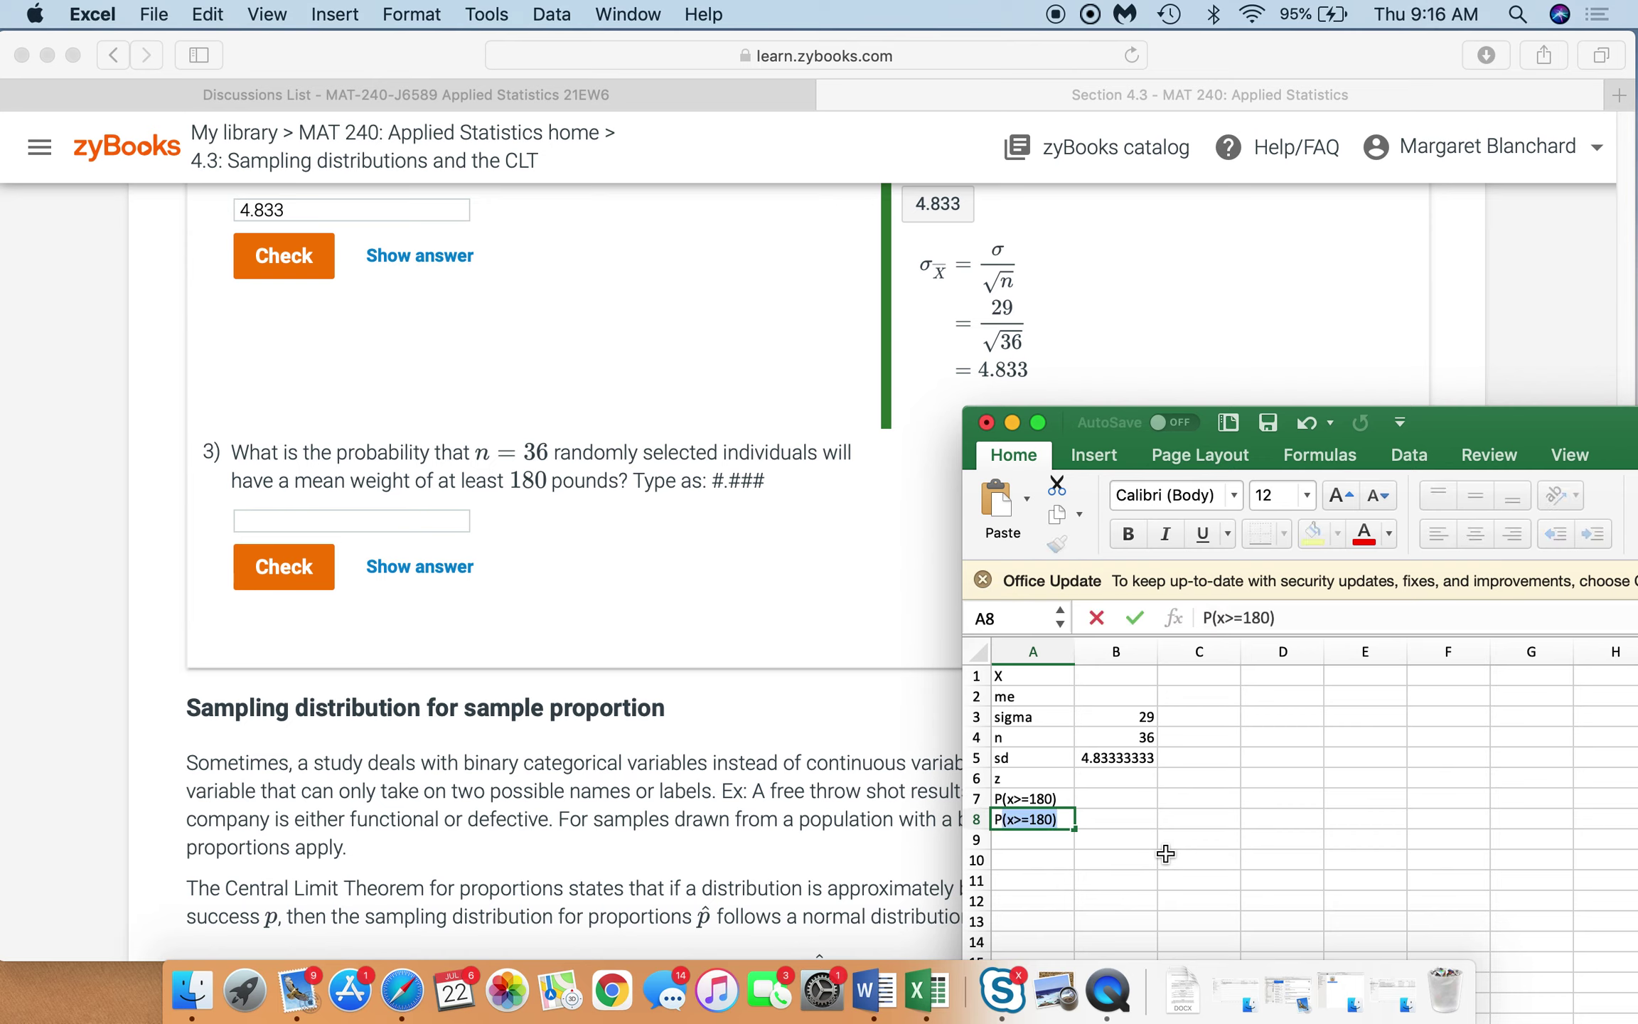
key("BackSpace")
key("BackSpace")
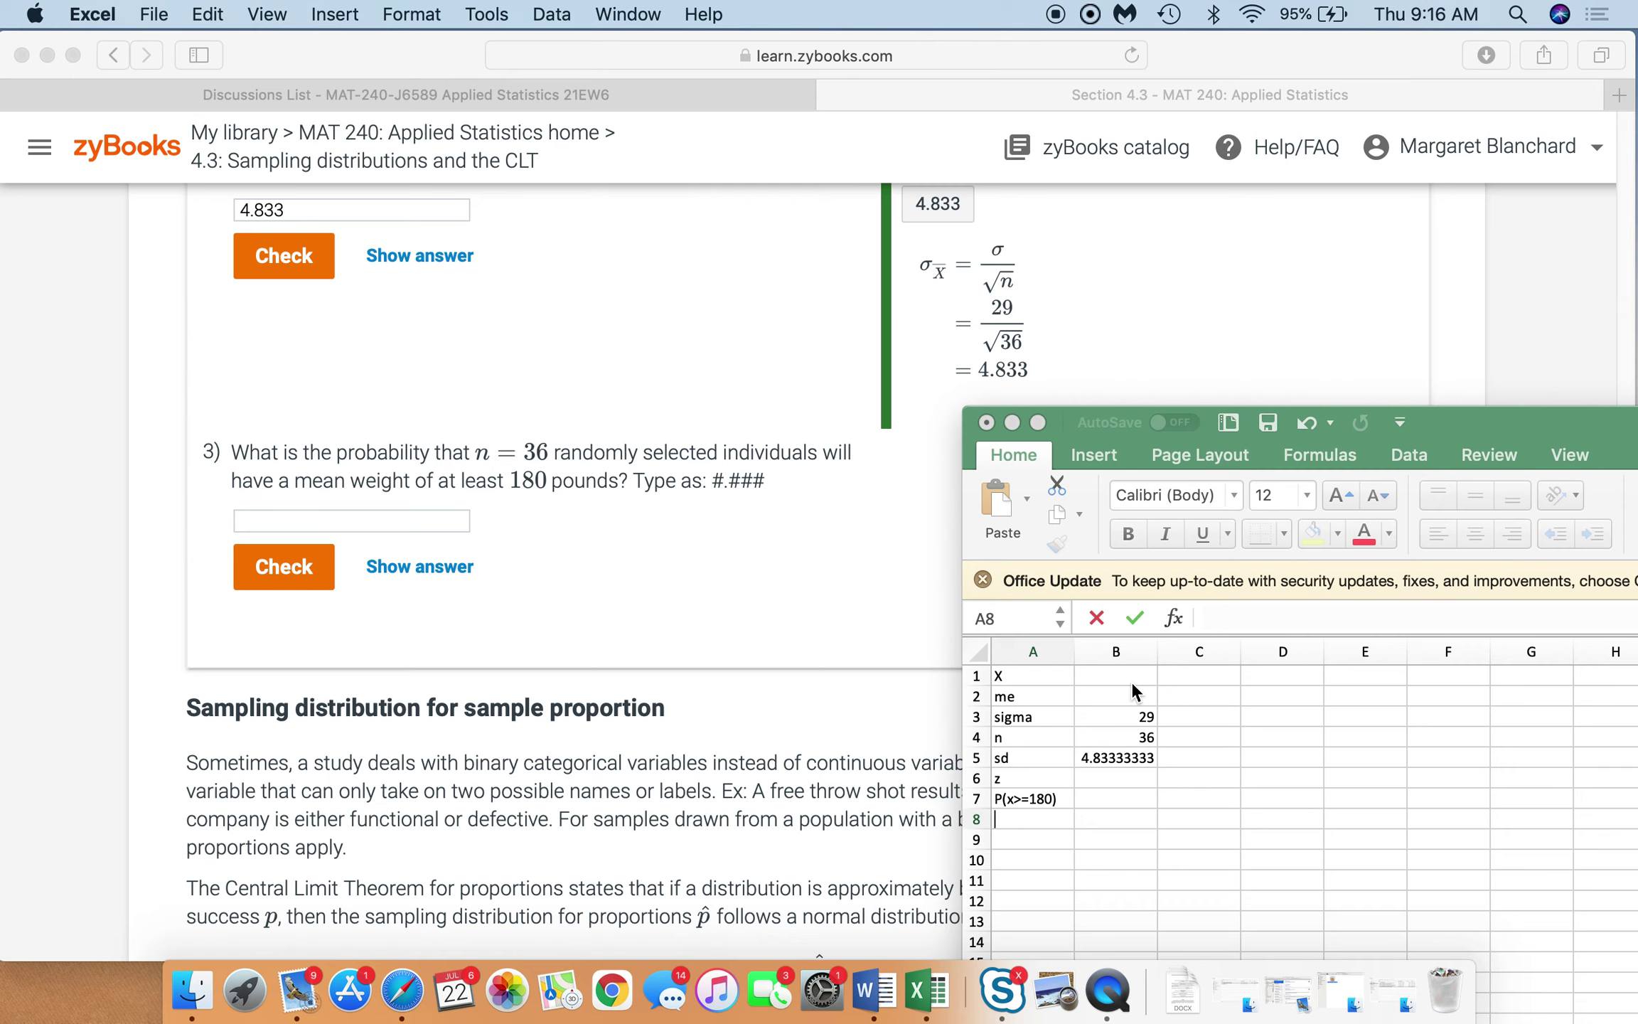
left_click(1111, 674)
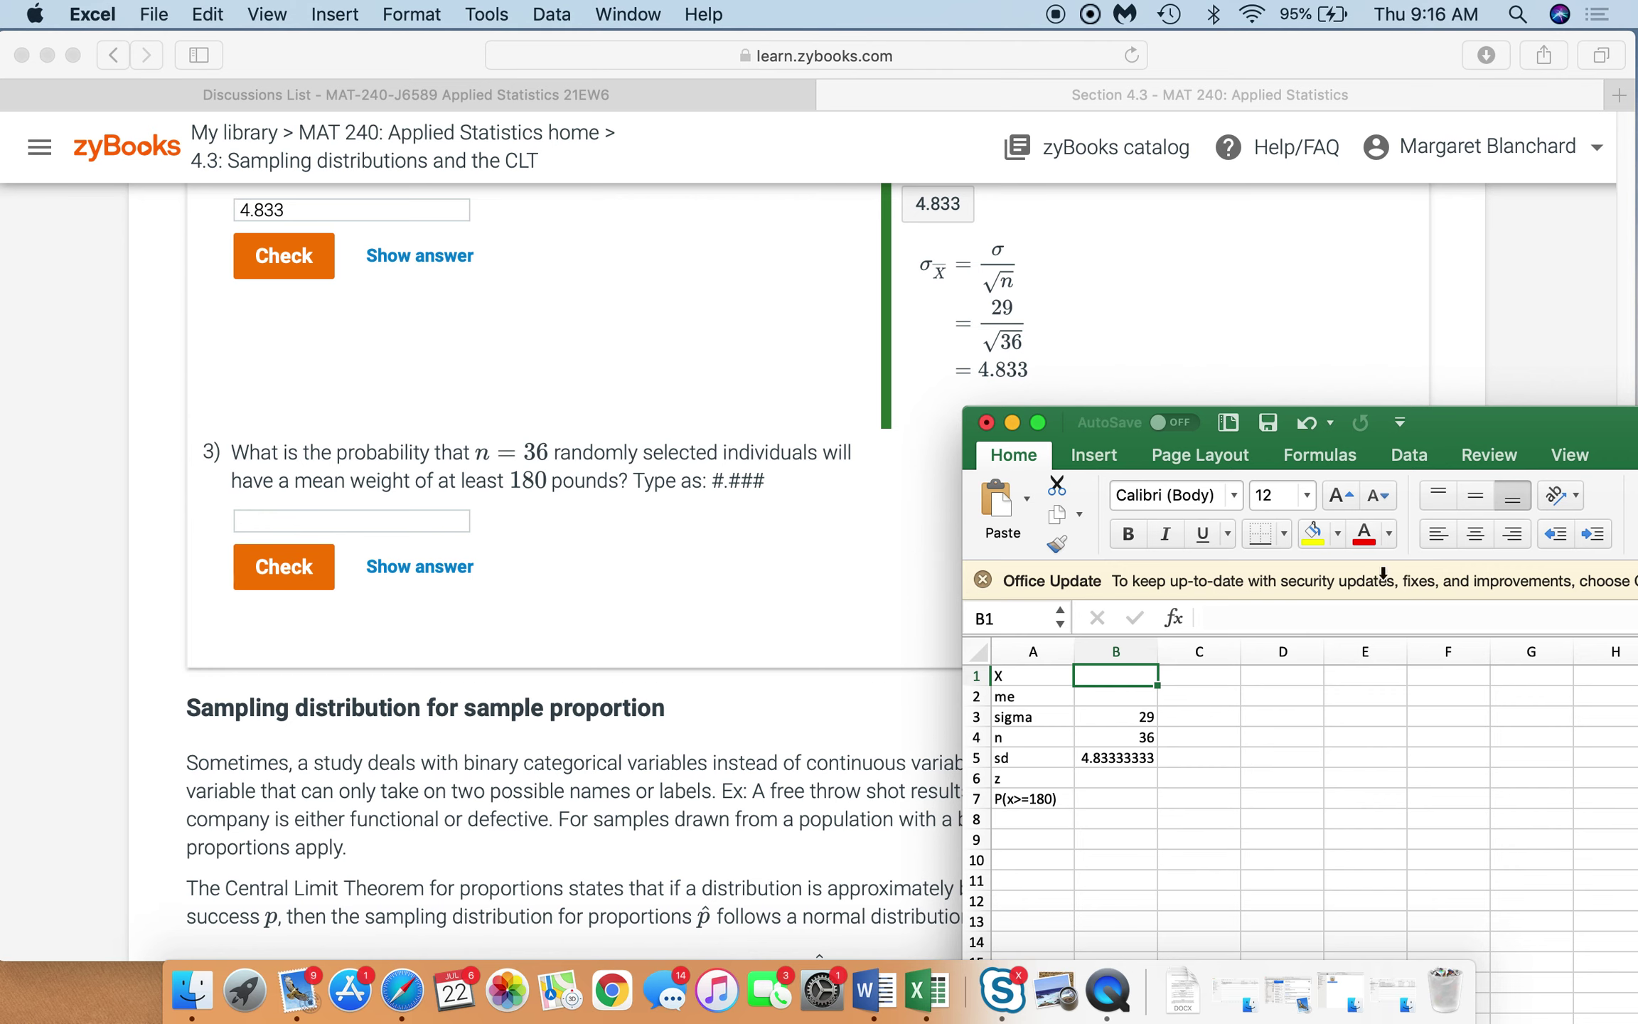
Enter X as 180 in B1 and rename the A2 label from me to mu.
left_click_drag(1481, 420, 1502, 415)
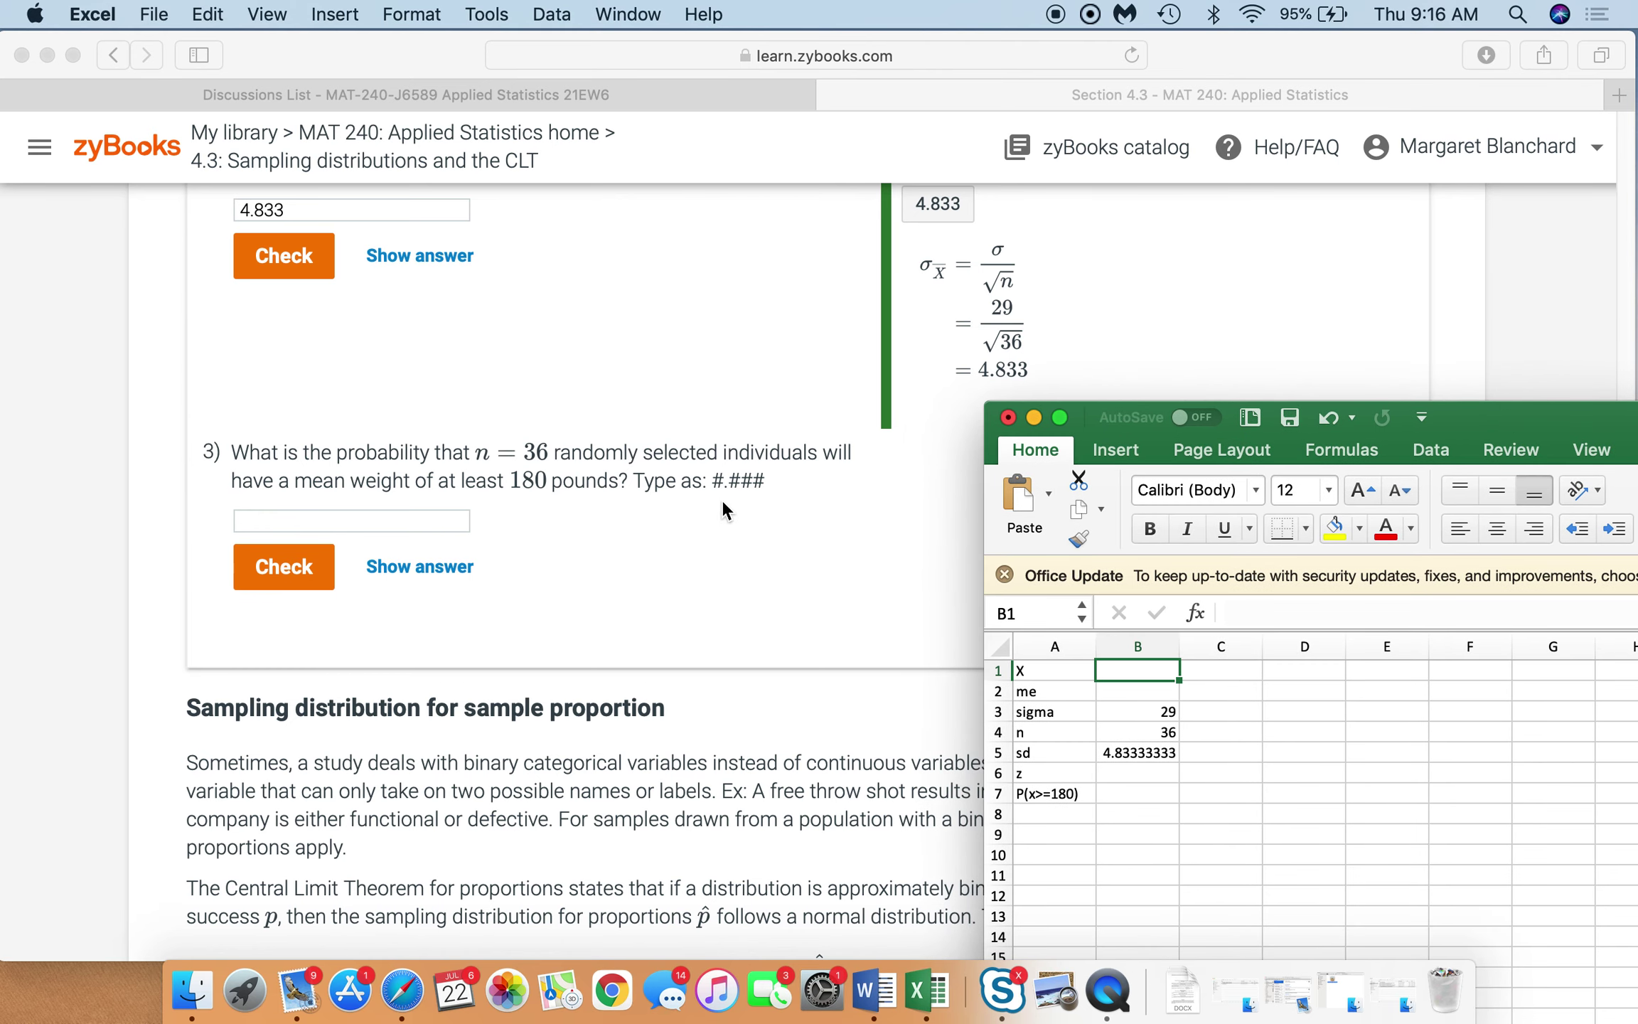
type("180")
key("Return")
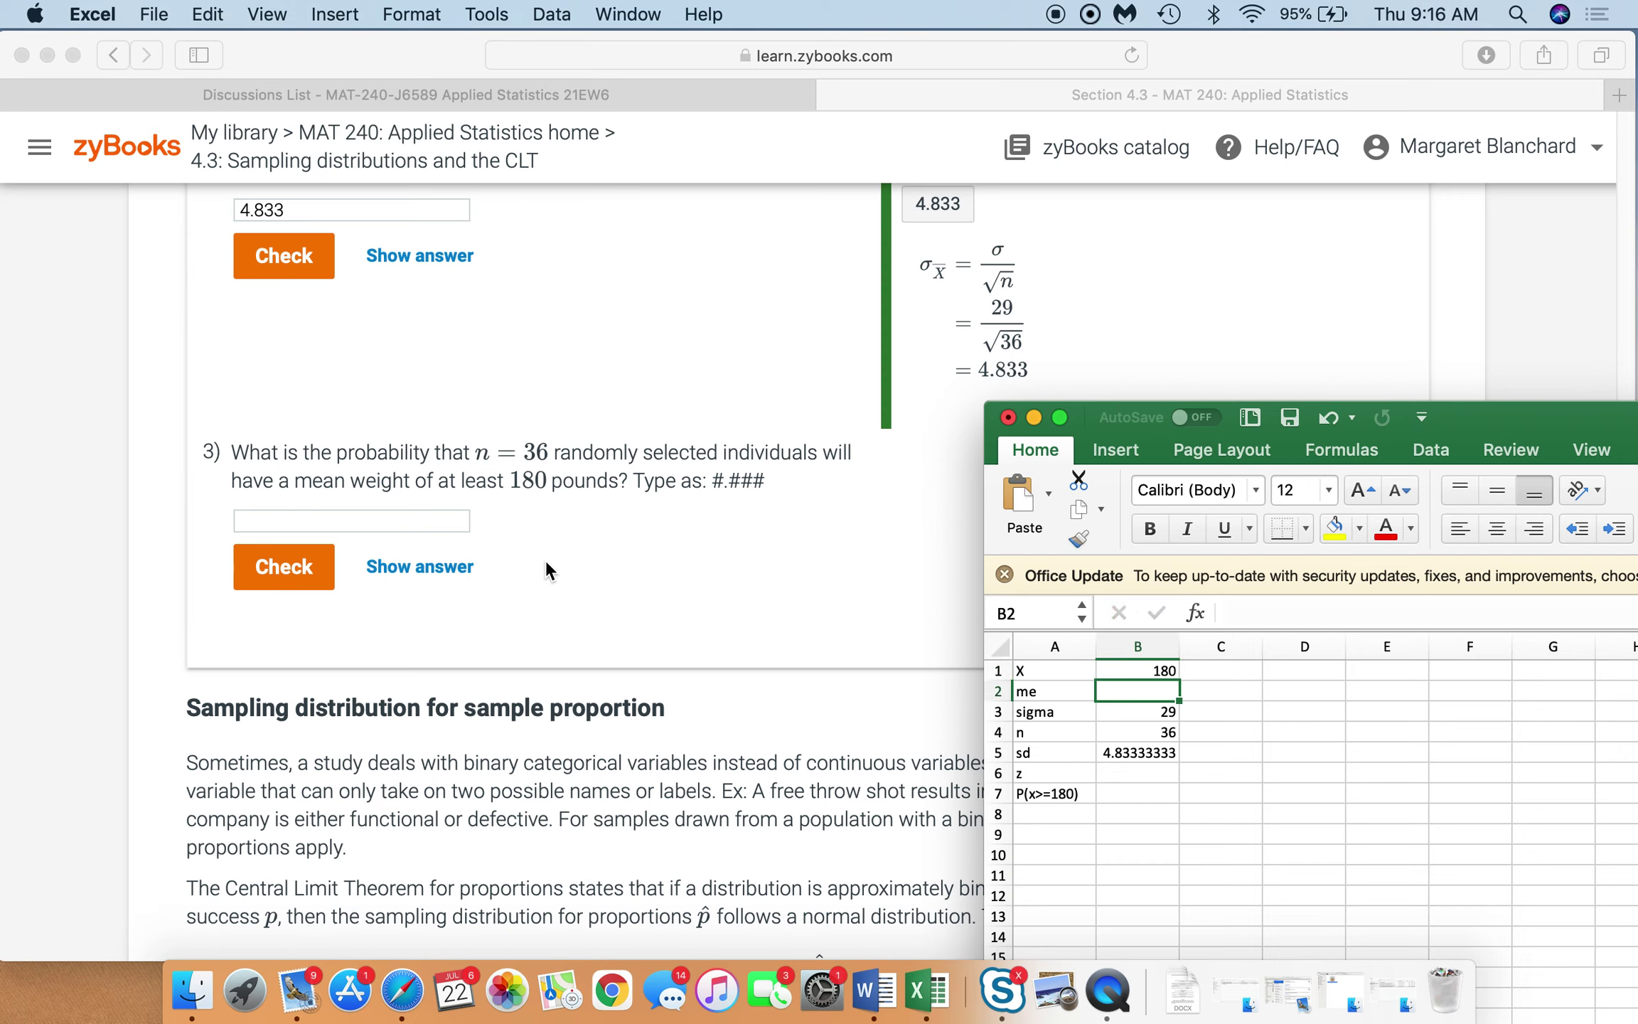
left_click(1049, 711)
left_click(1050, 691)
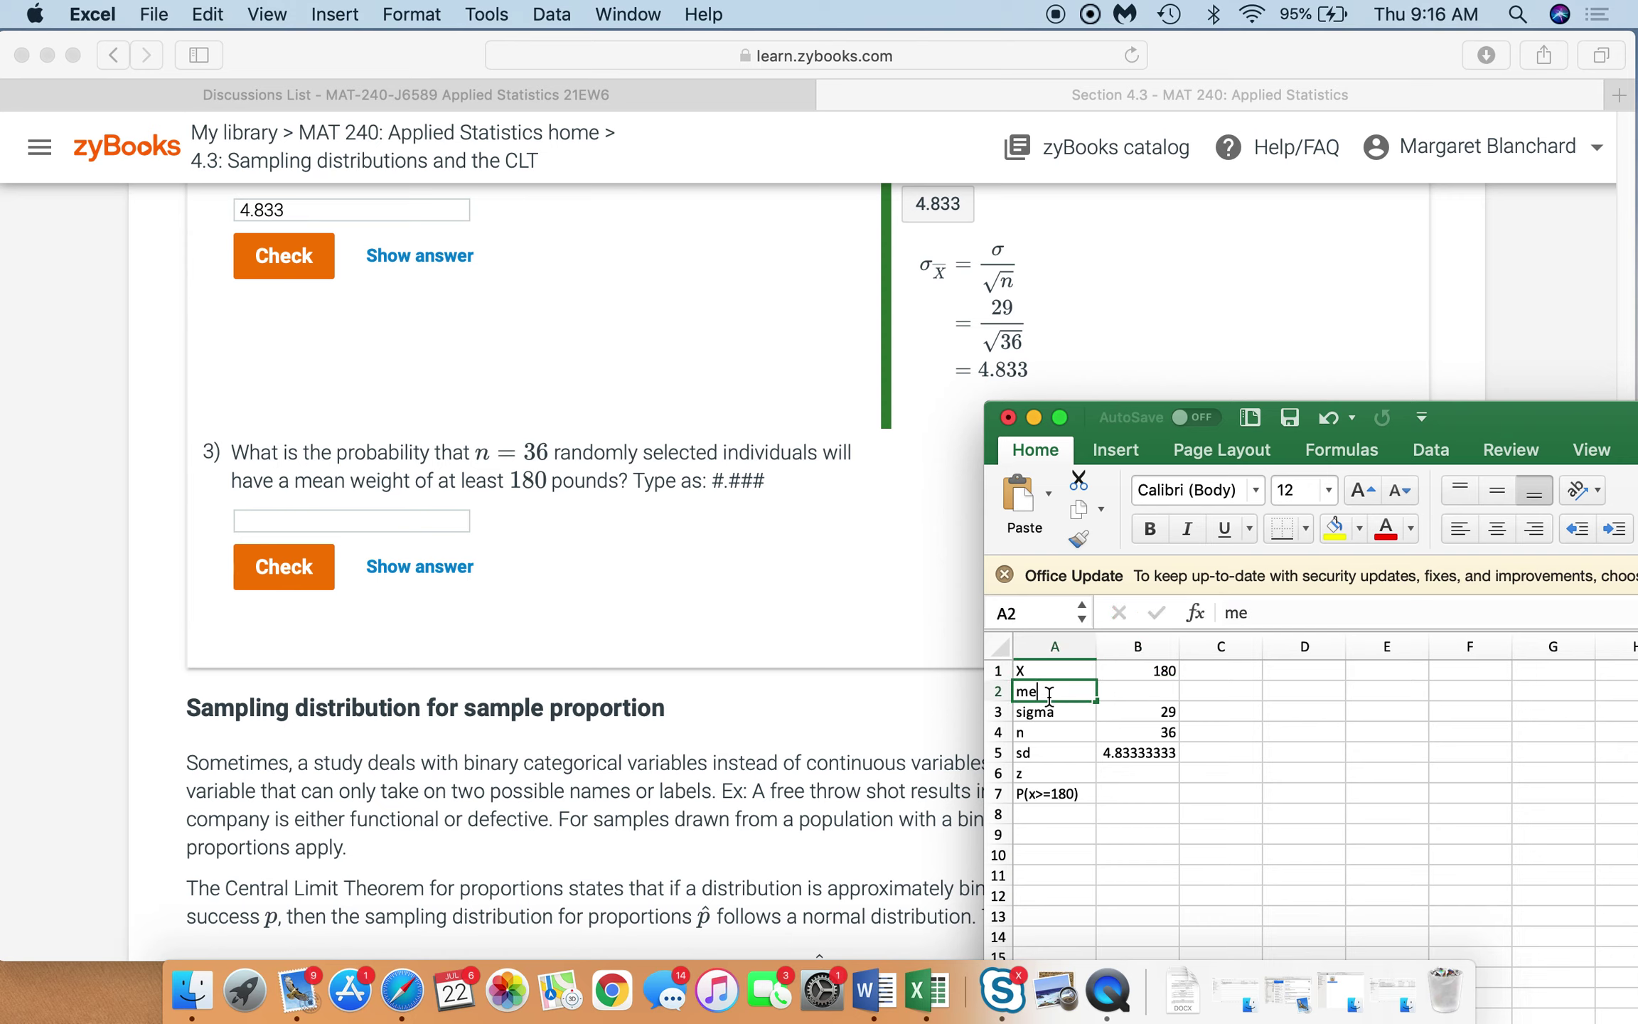
double_click(1049, 693)
key("BackSpace")
type("u")
key("Return")
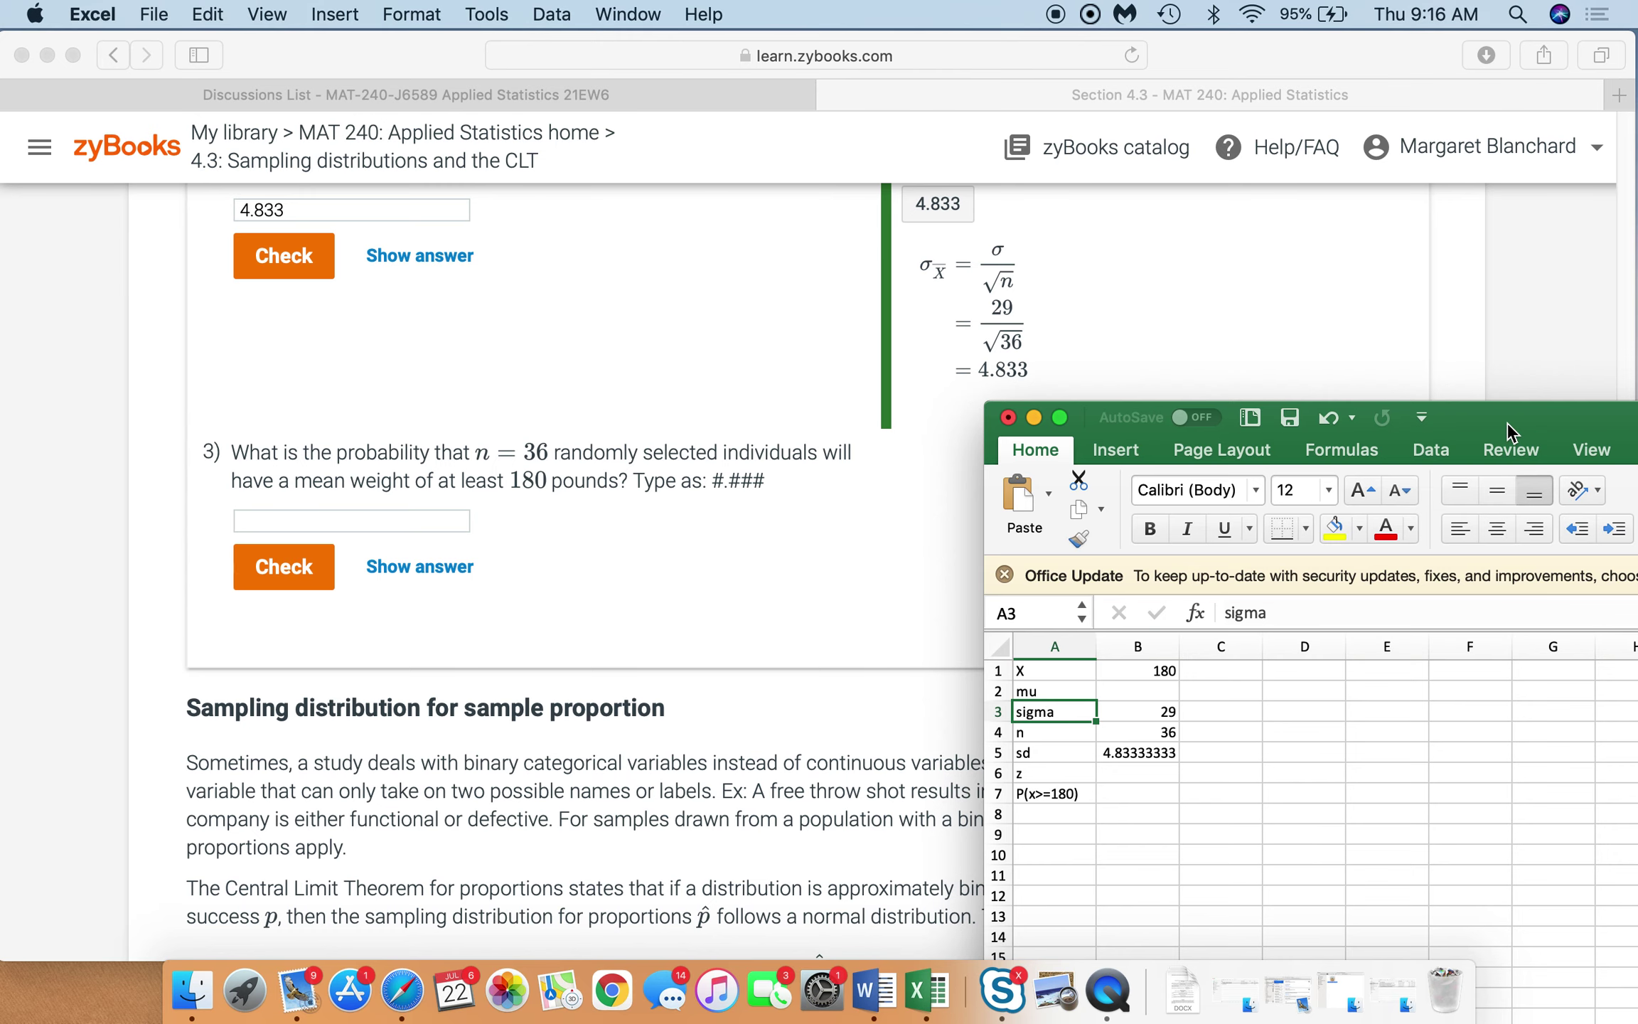
After rechecking the zyBooks question, enter mu as 172 in B2.
left_click(1507, 370)
left_click_drag(1626, 683, 1625, 661)
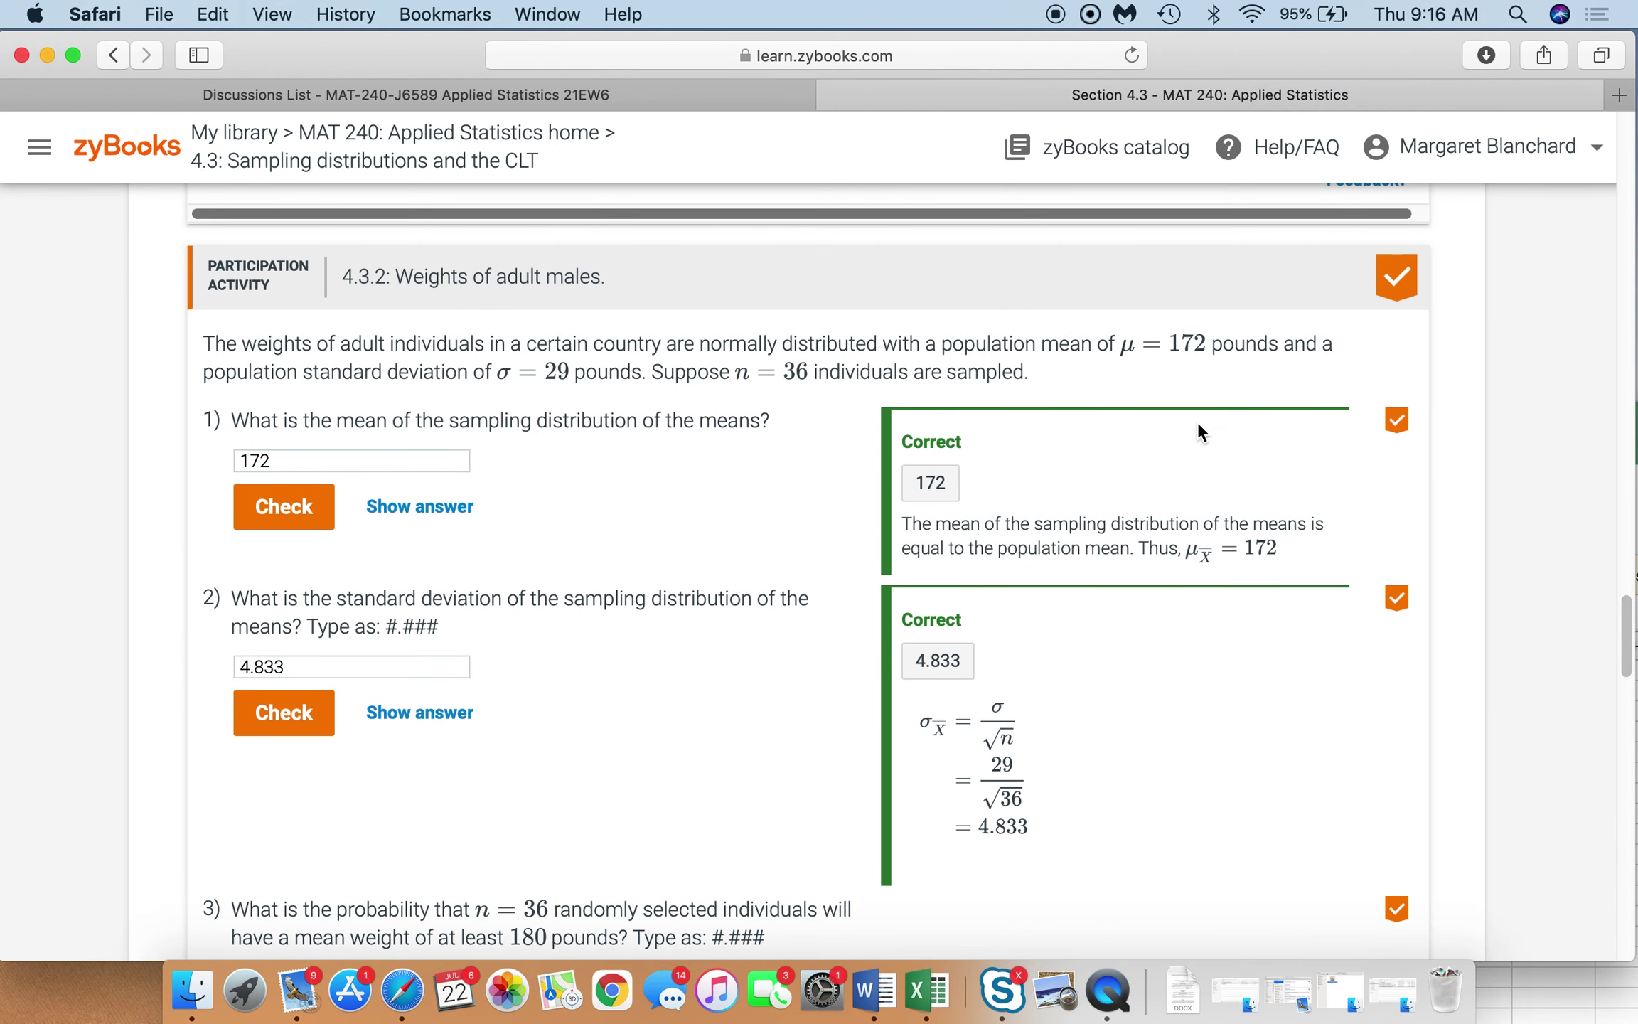
key("super+Tab")
left_click(1165, 694)
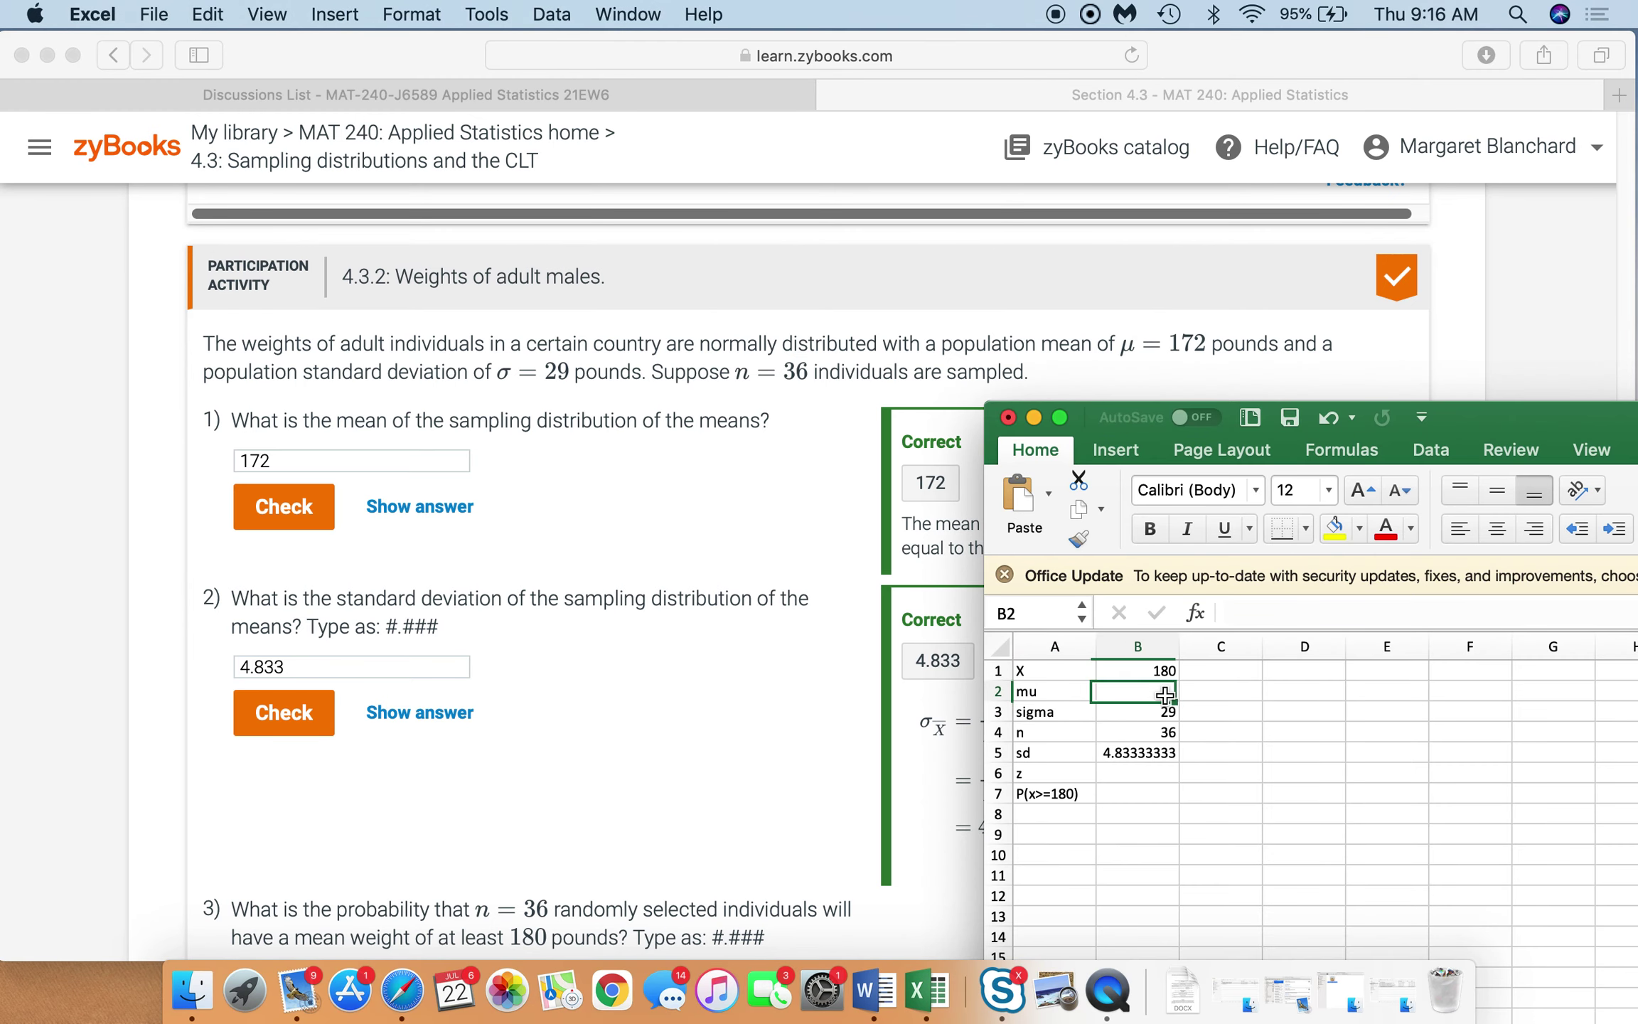
type("172")
key("Return")
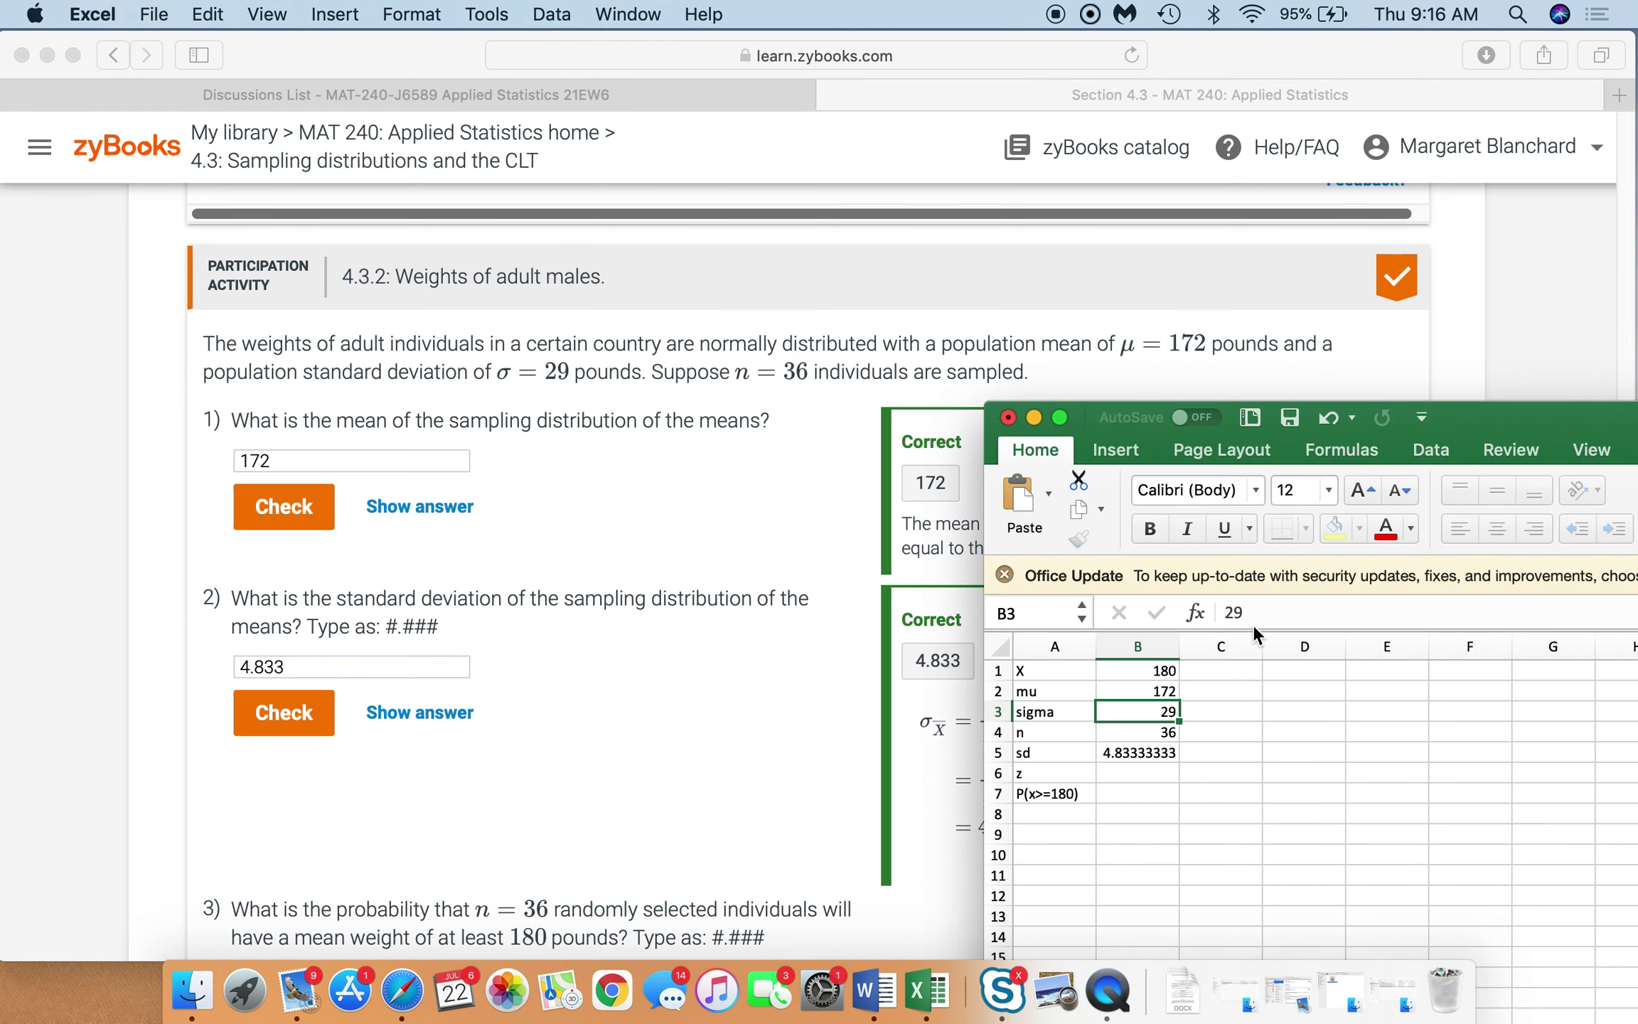
Review the sd formula in B5 and the sigma value in B3.
left_click(1123, 752)
left_click(1119, 775)
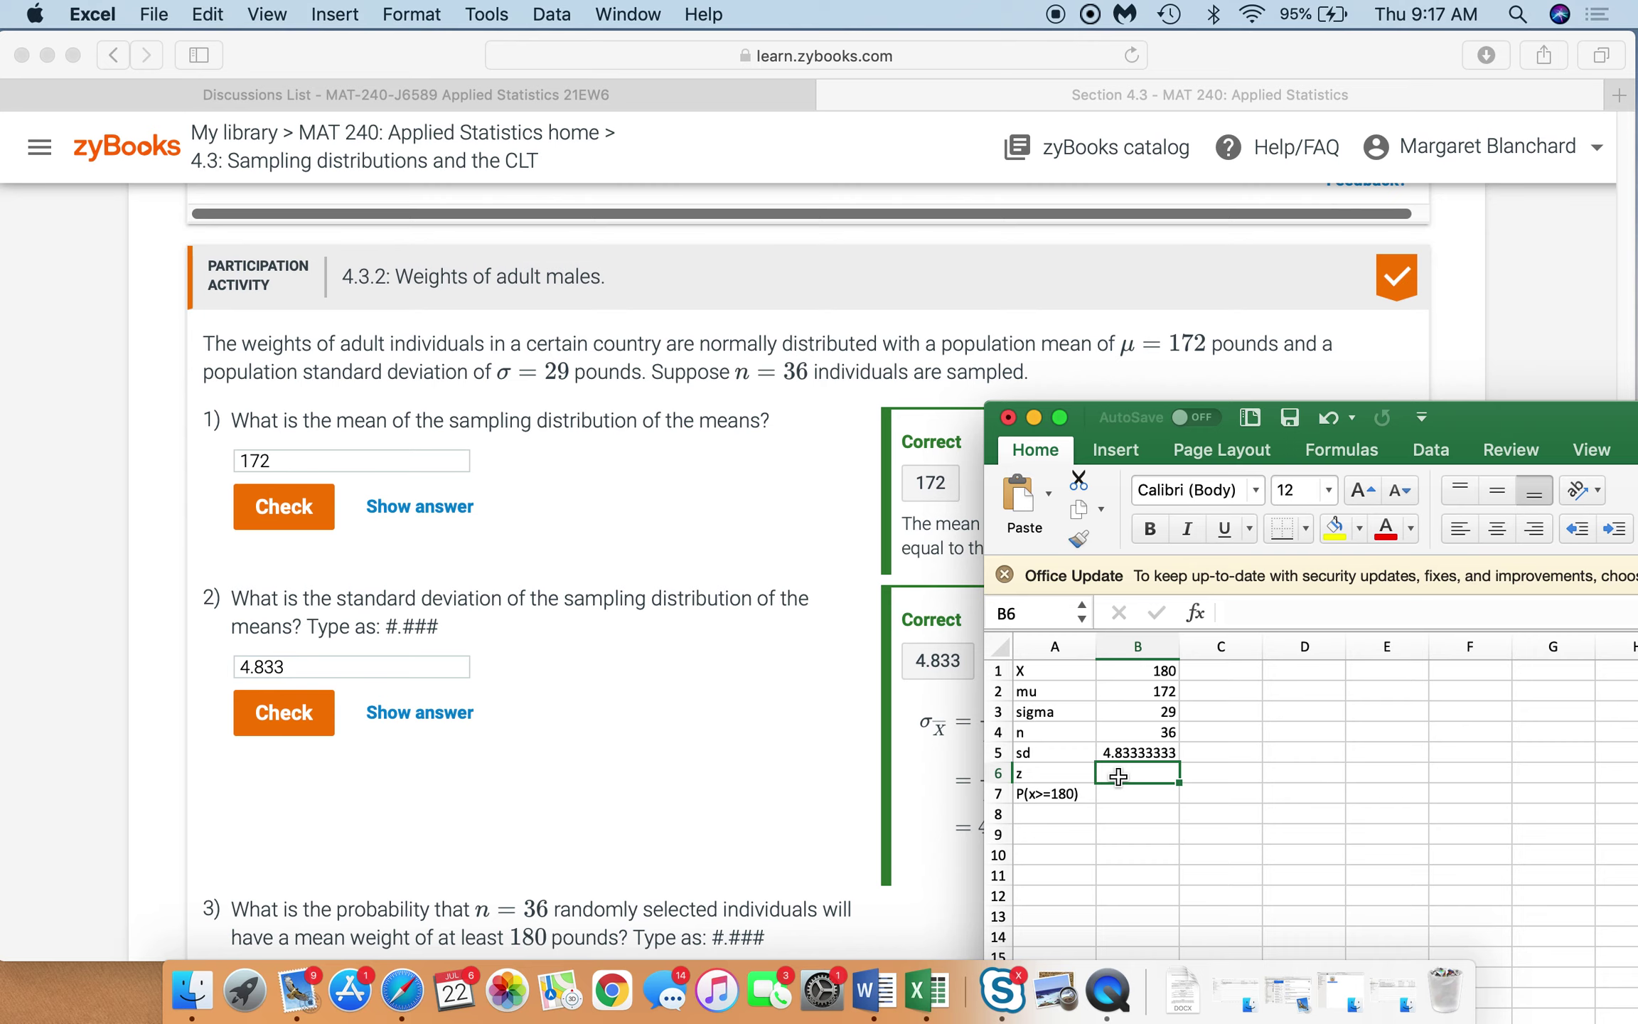
left_click(1120, 752)
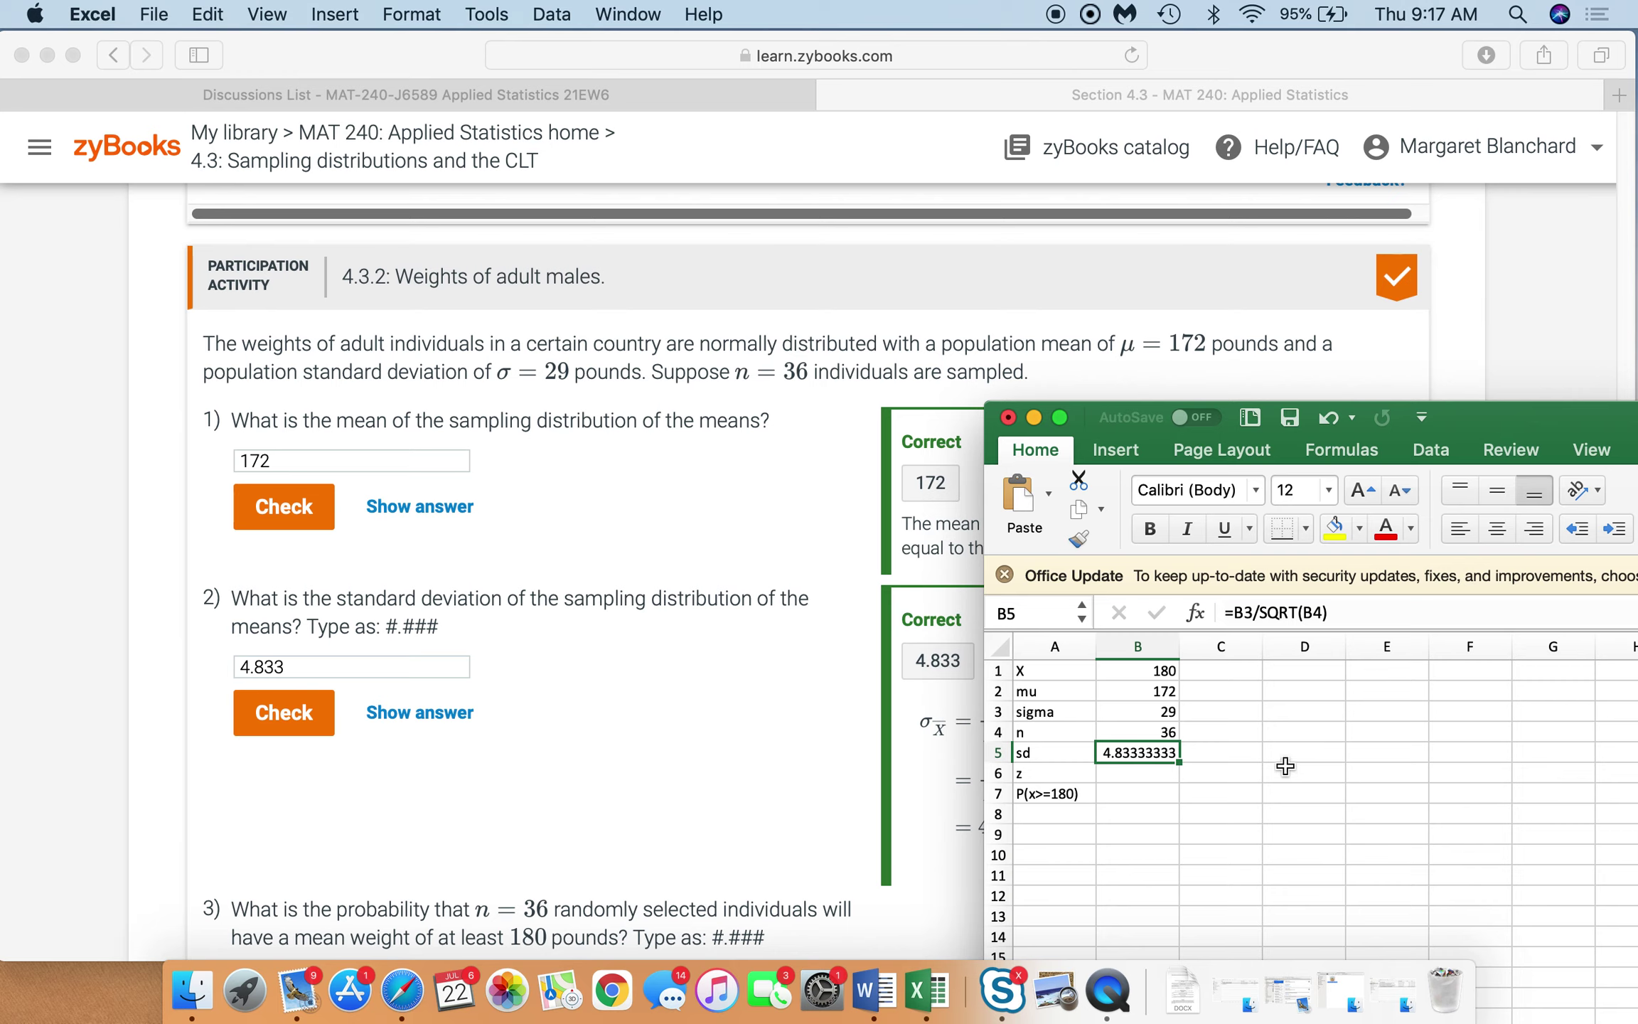
left_click(1158, 710)
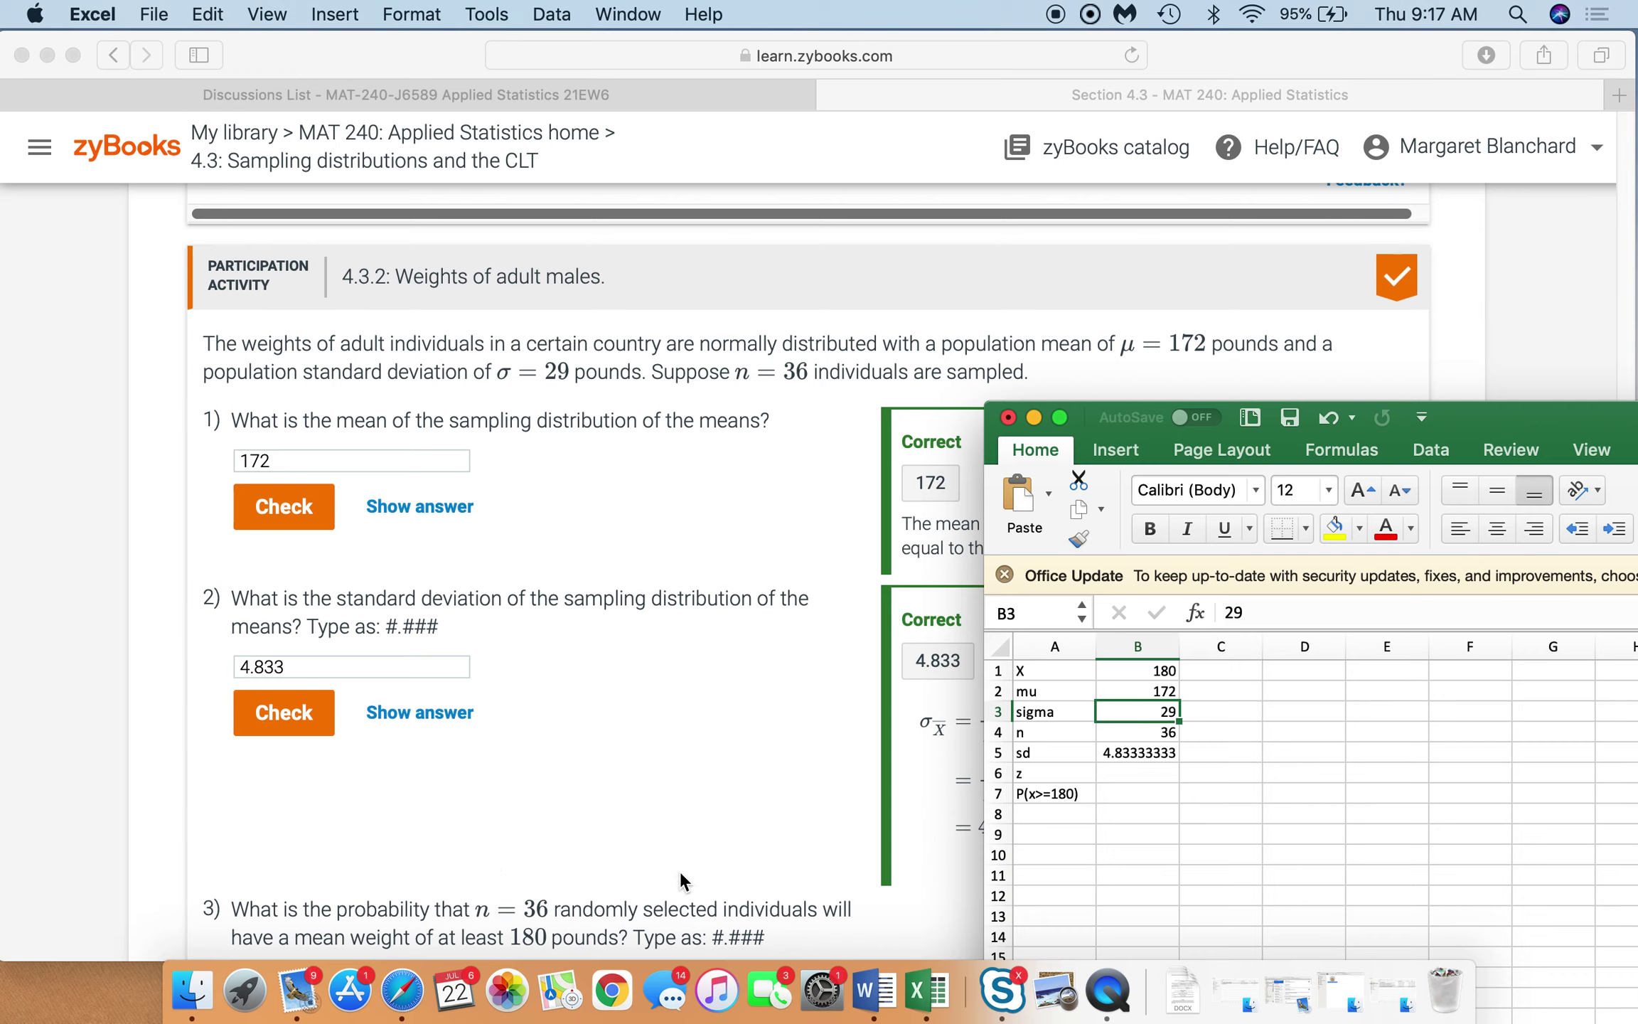
left_click(1140, 753)
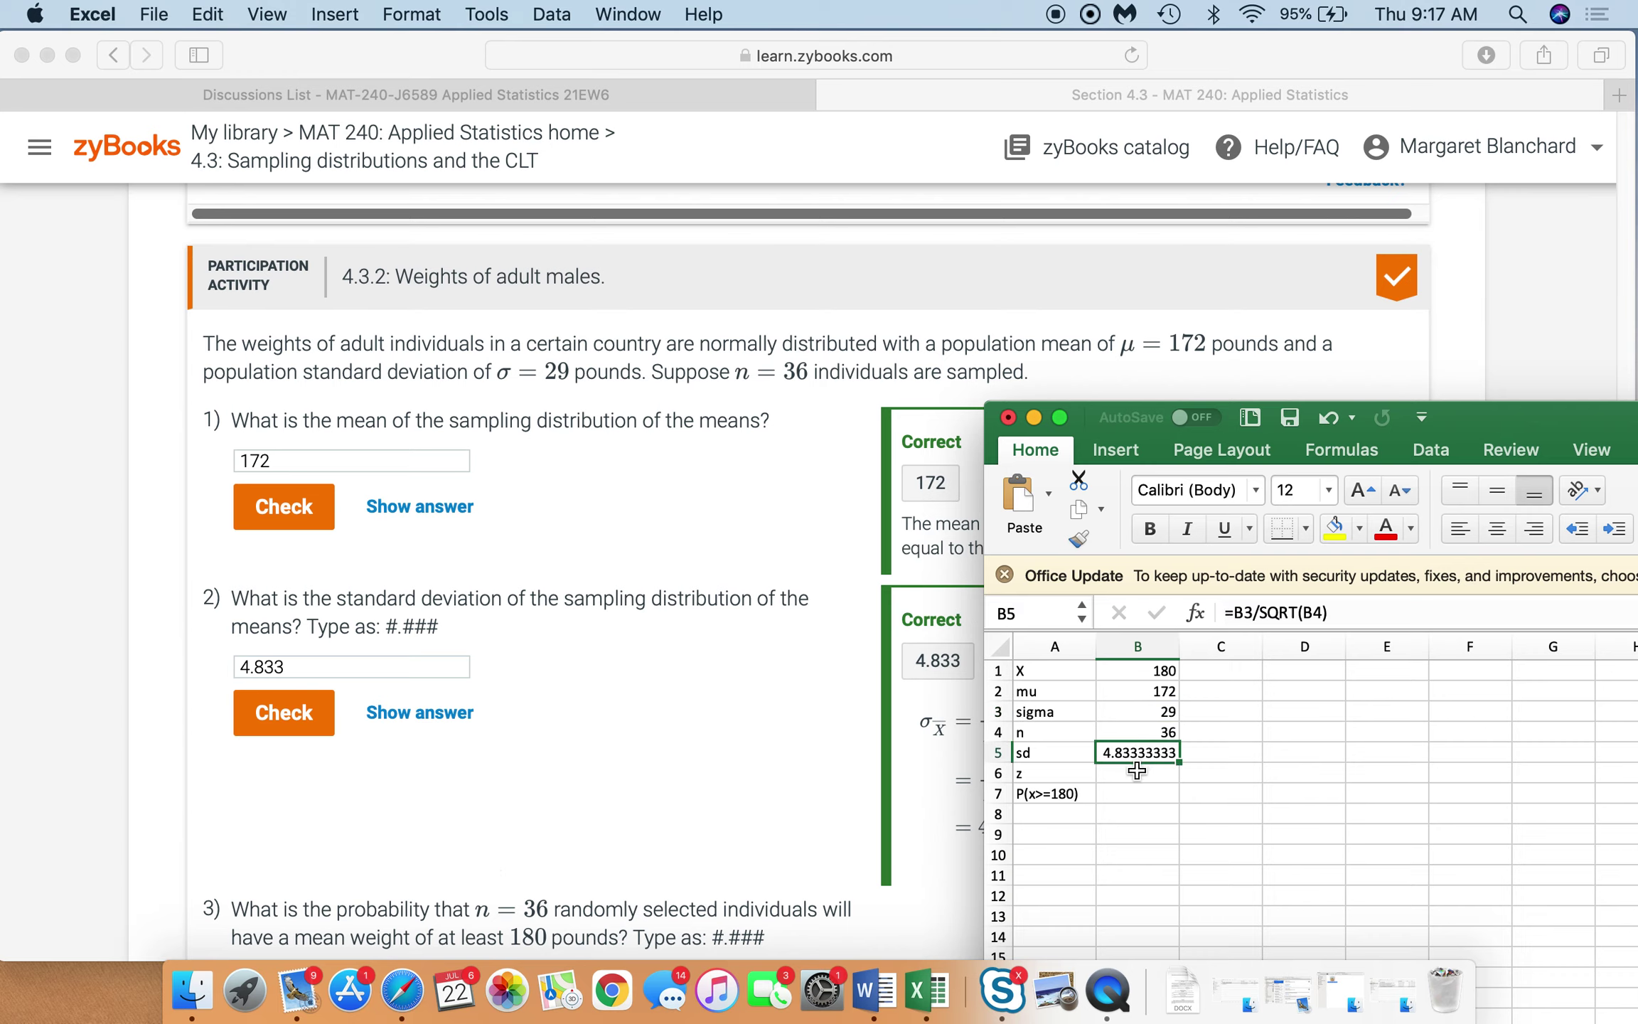
left_click(1137, 772)
Enter =(B1-B2)/B5 in B6 to get the z-score 1.65517241.
type("=(")
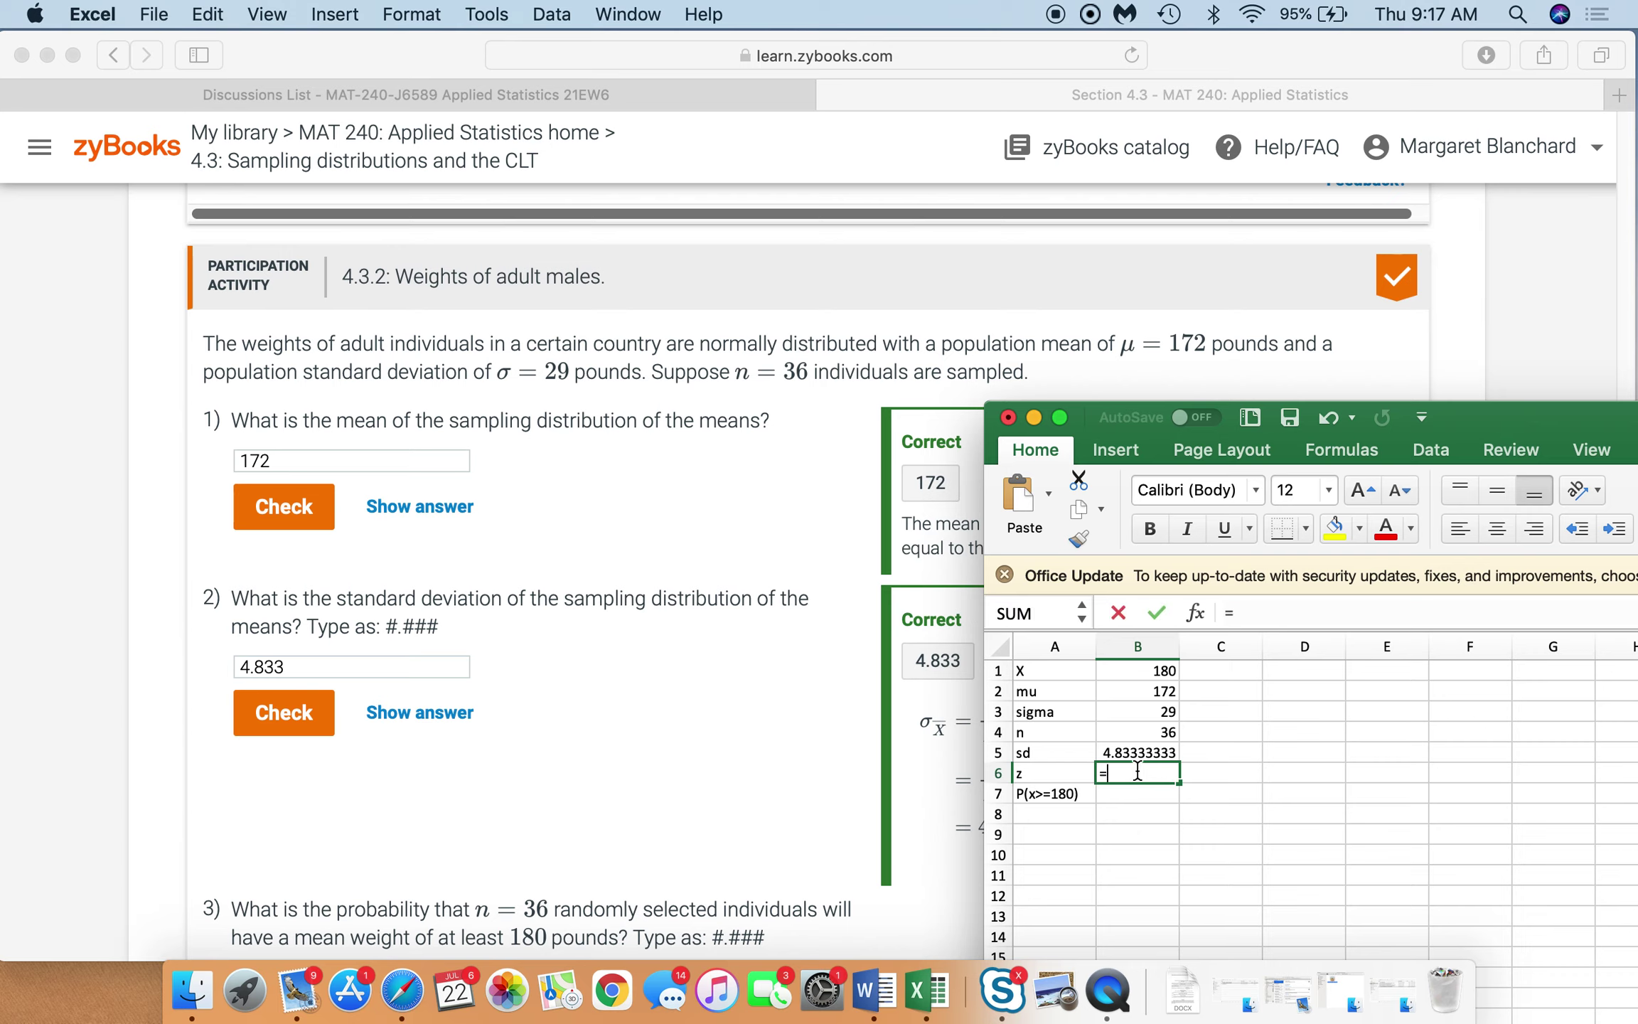
left_click(1121, 668)
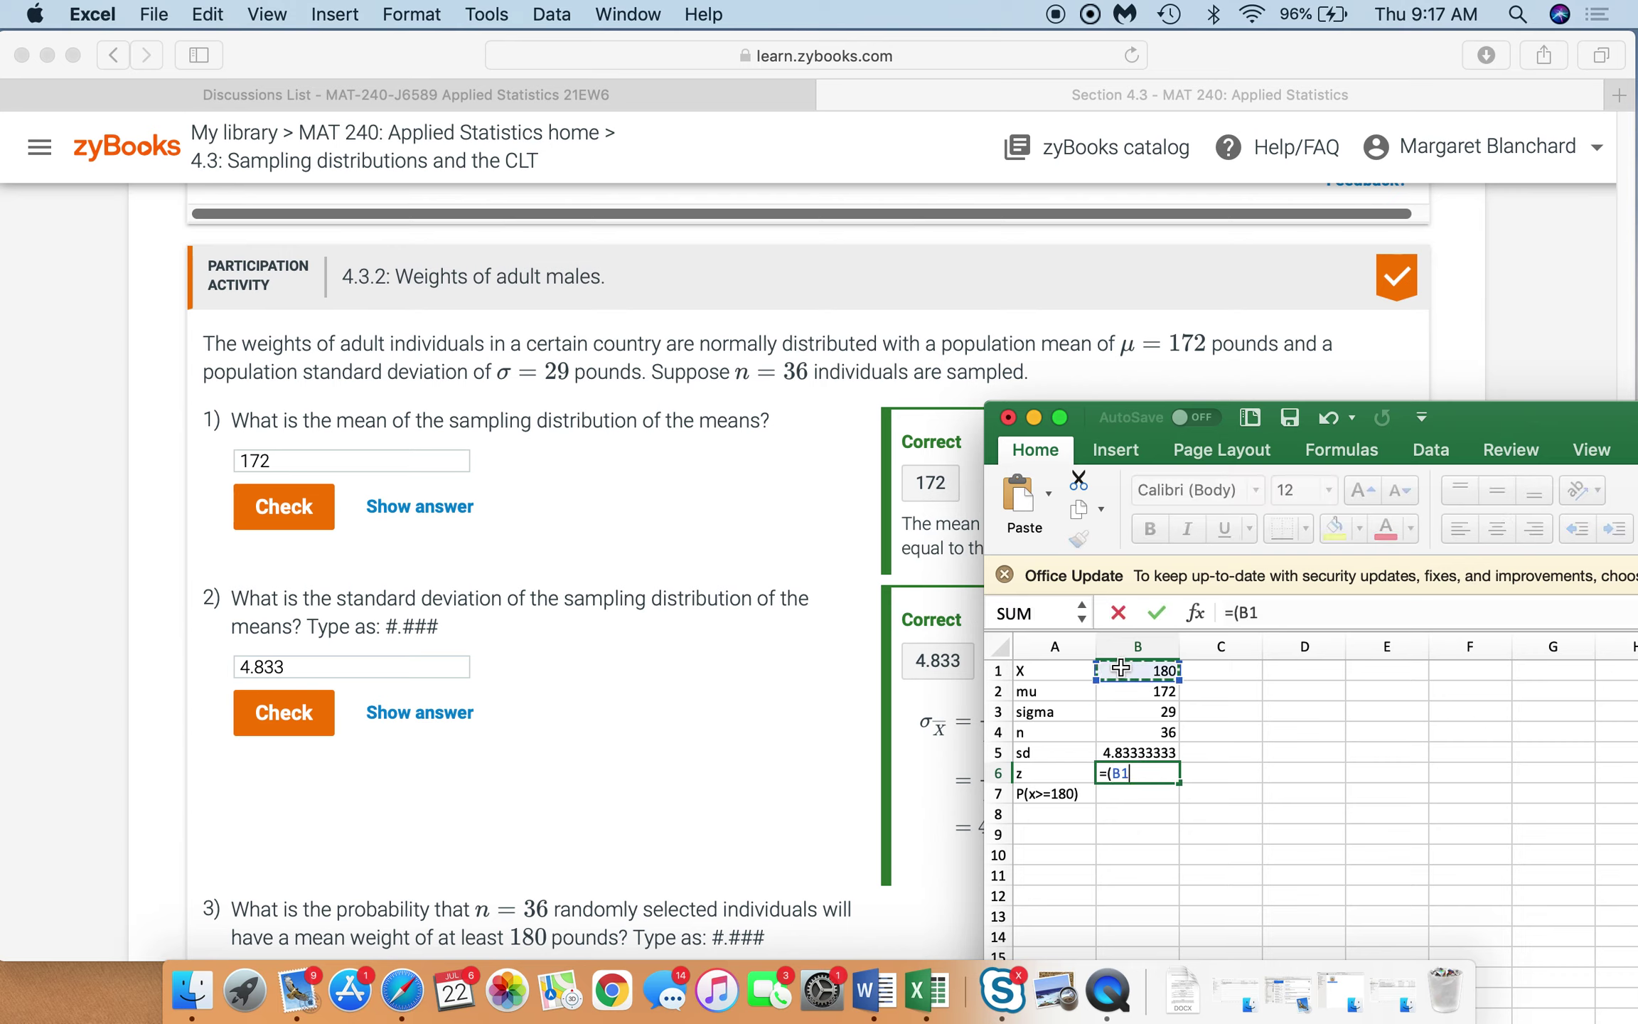
type("-")
left_click(1120, 697)
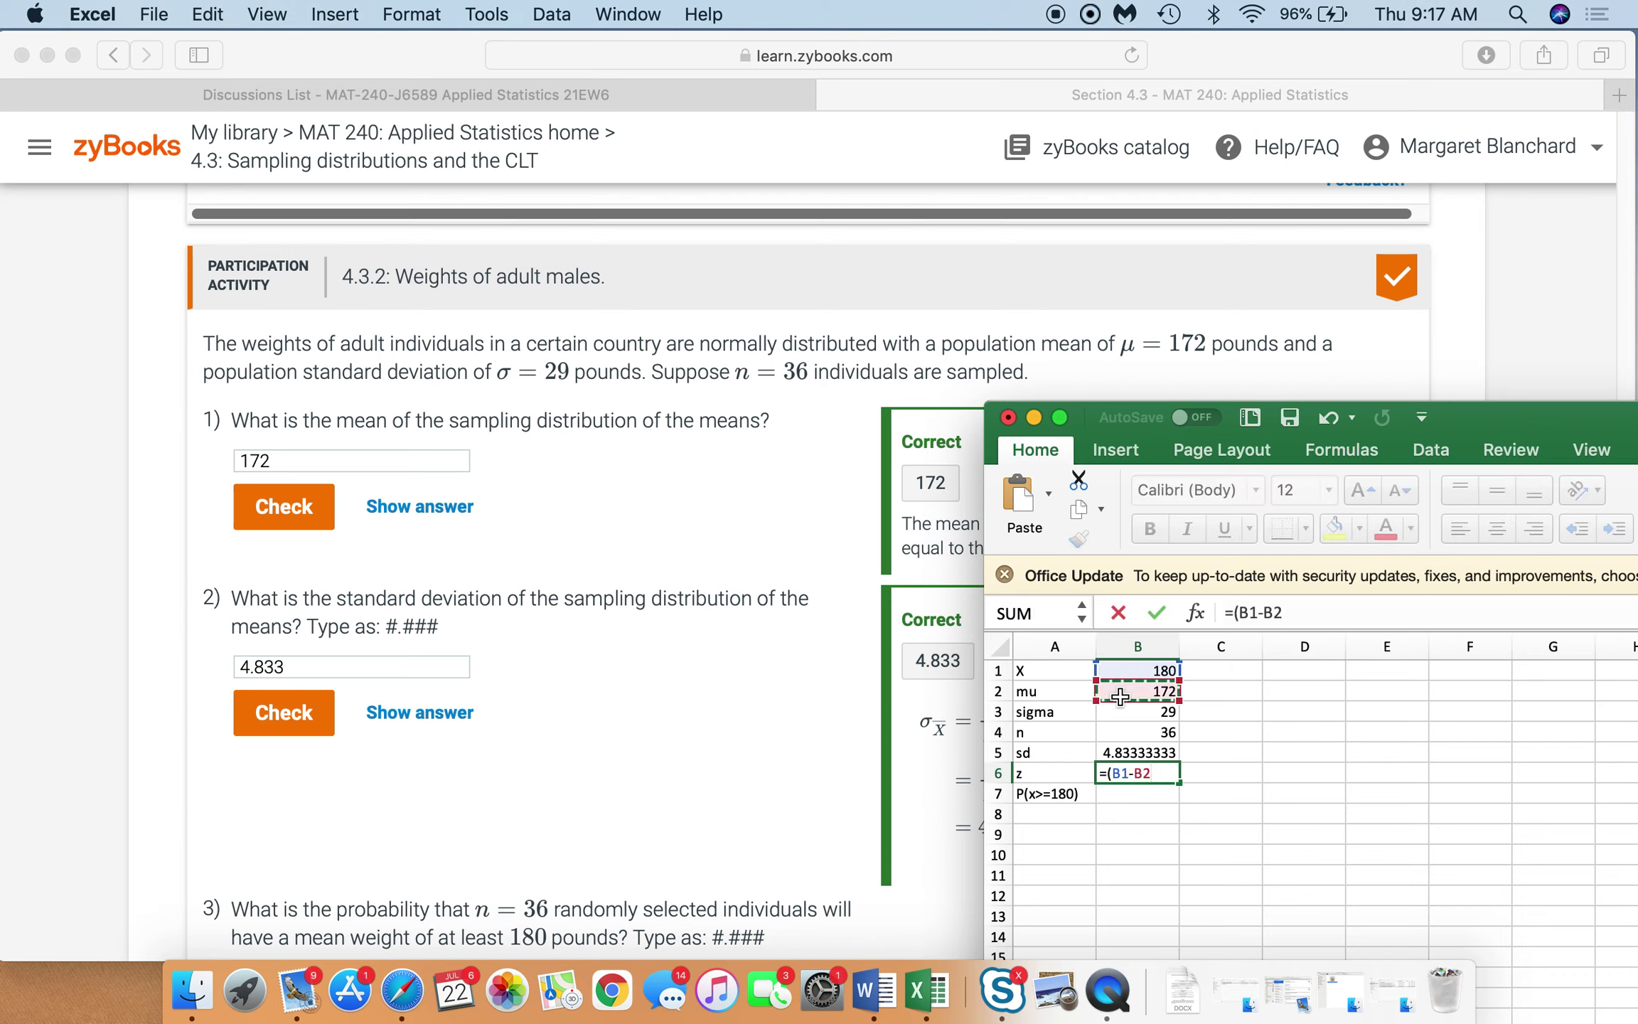
type(")")
left_click(1167, 752)
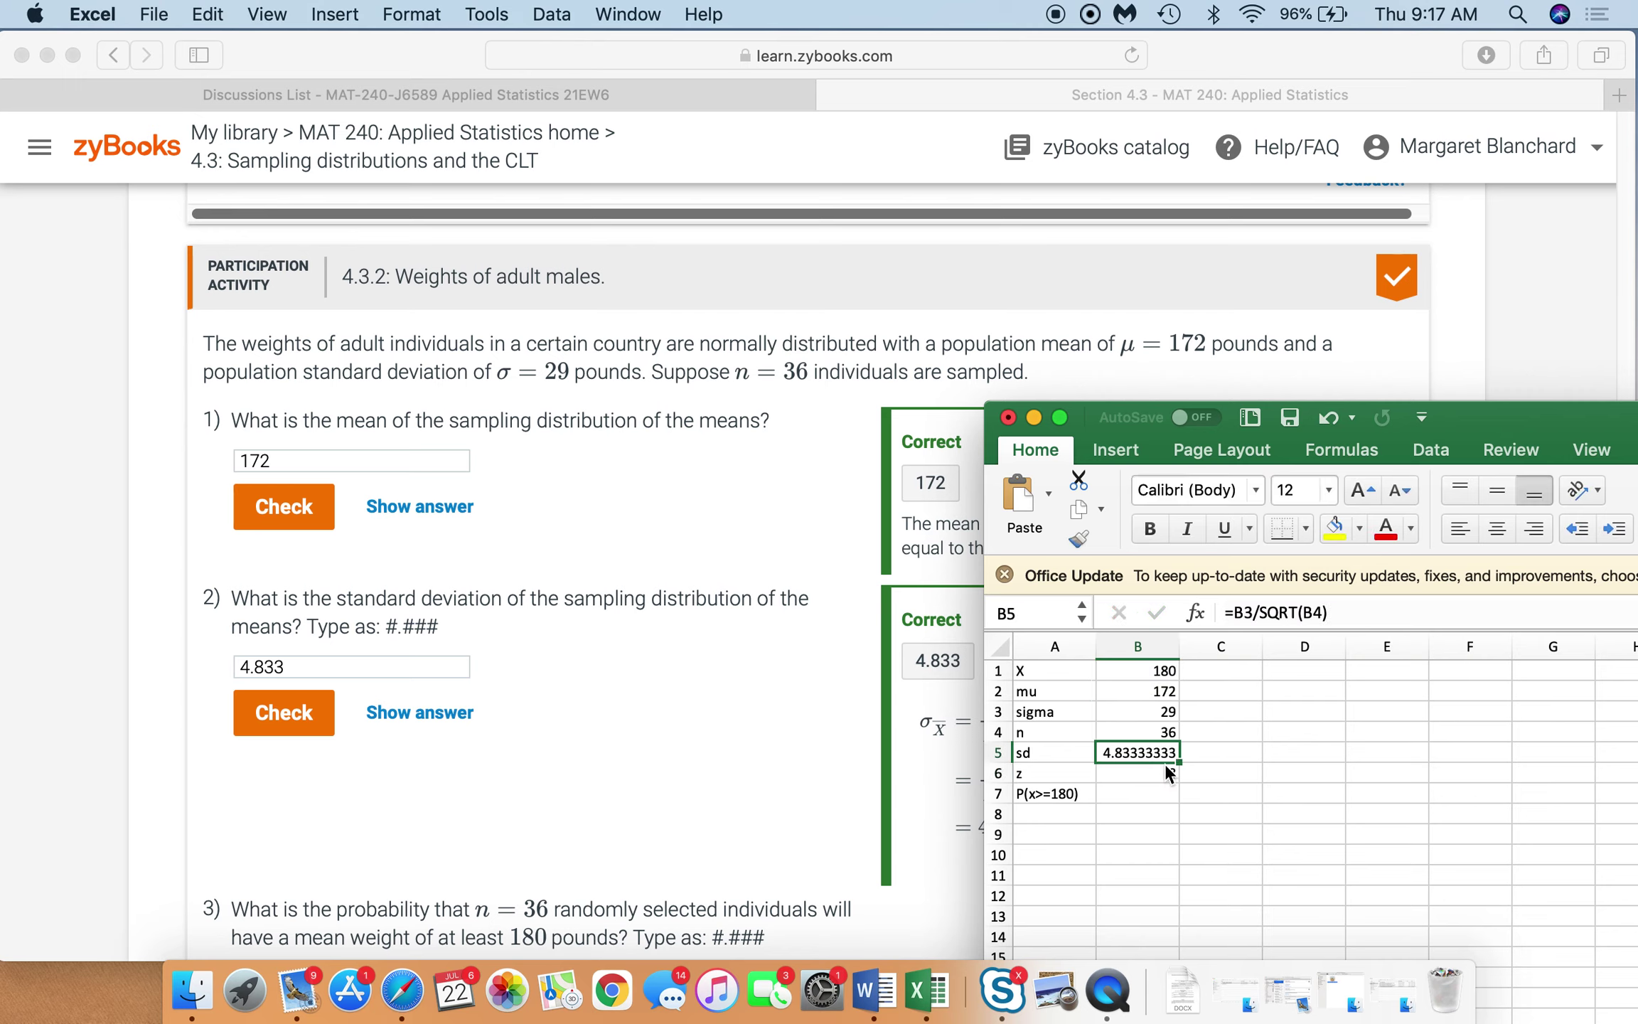
left_click(1165, 772)
left_click(1312, 613)
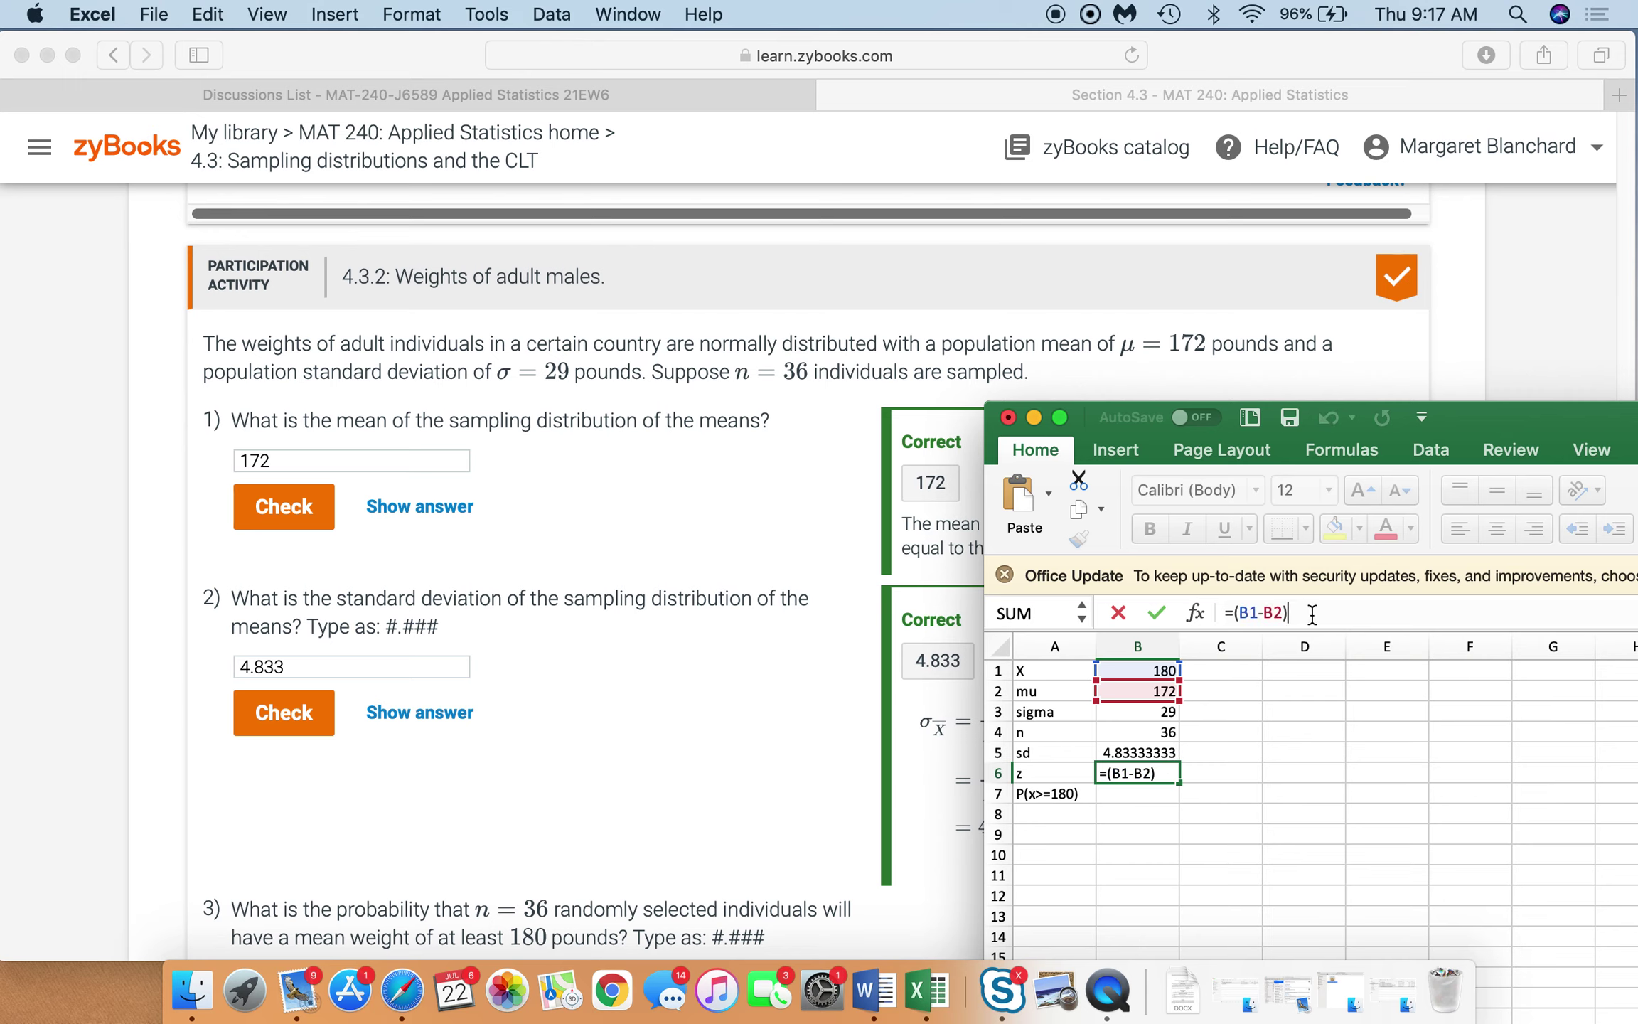
type("/")
left_click(1148, 750)
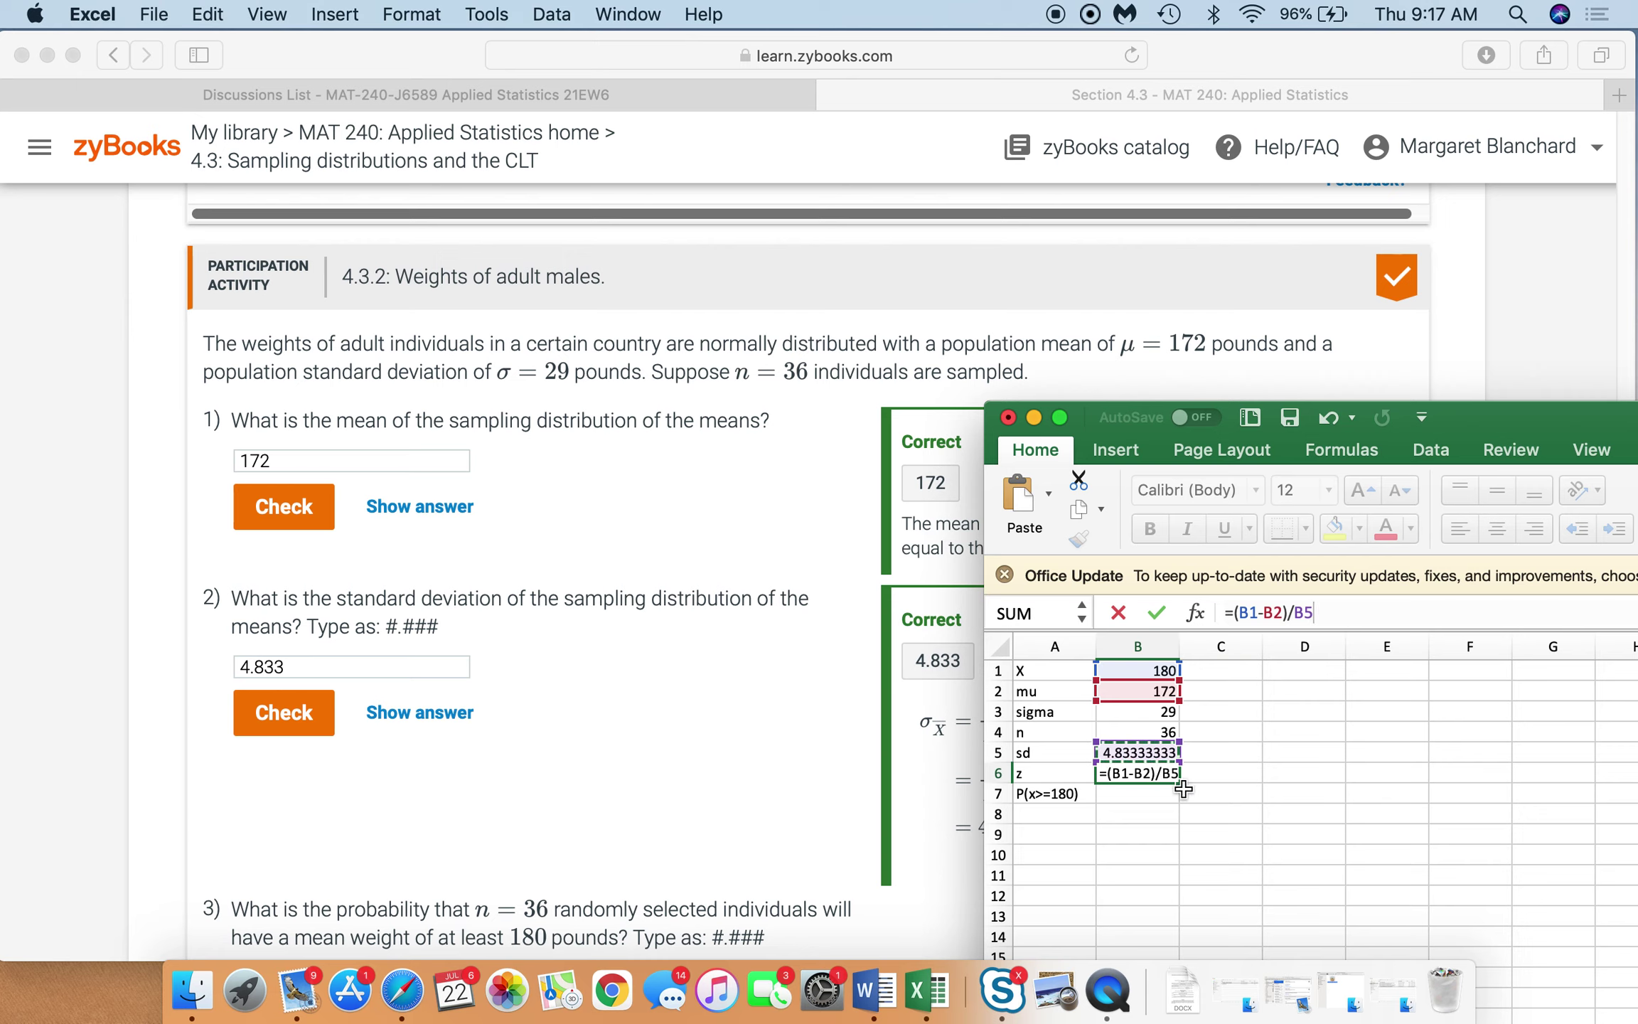
key("Return")
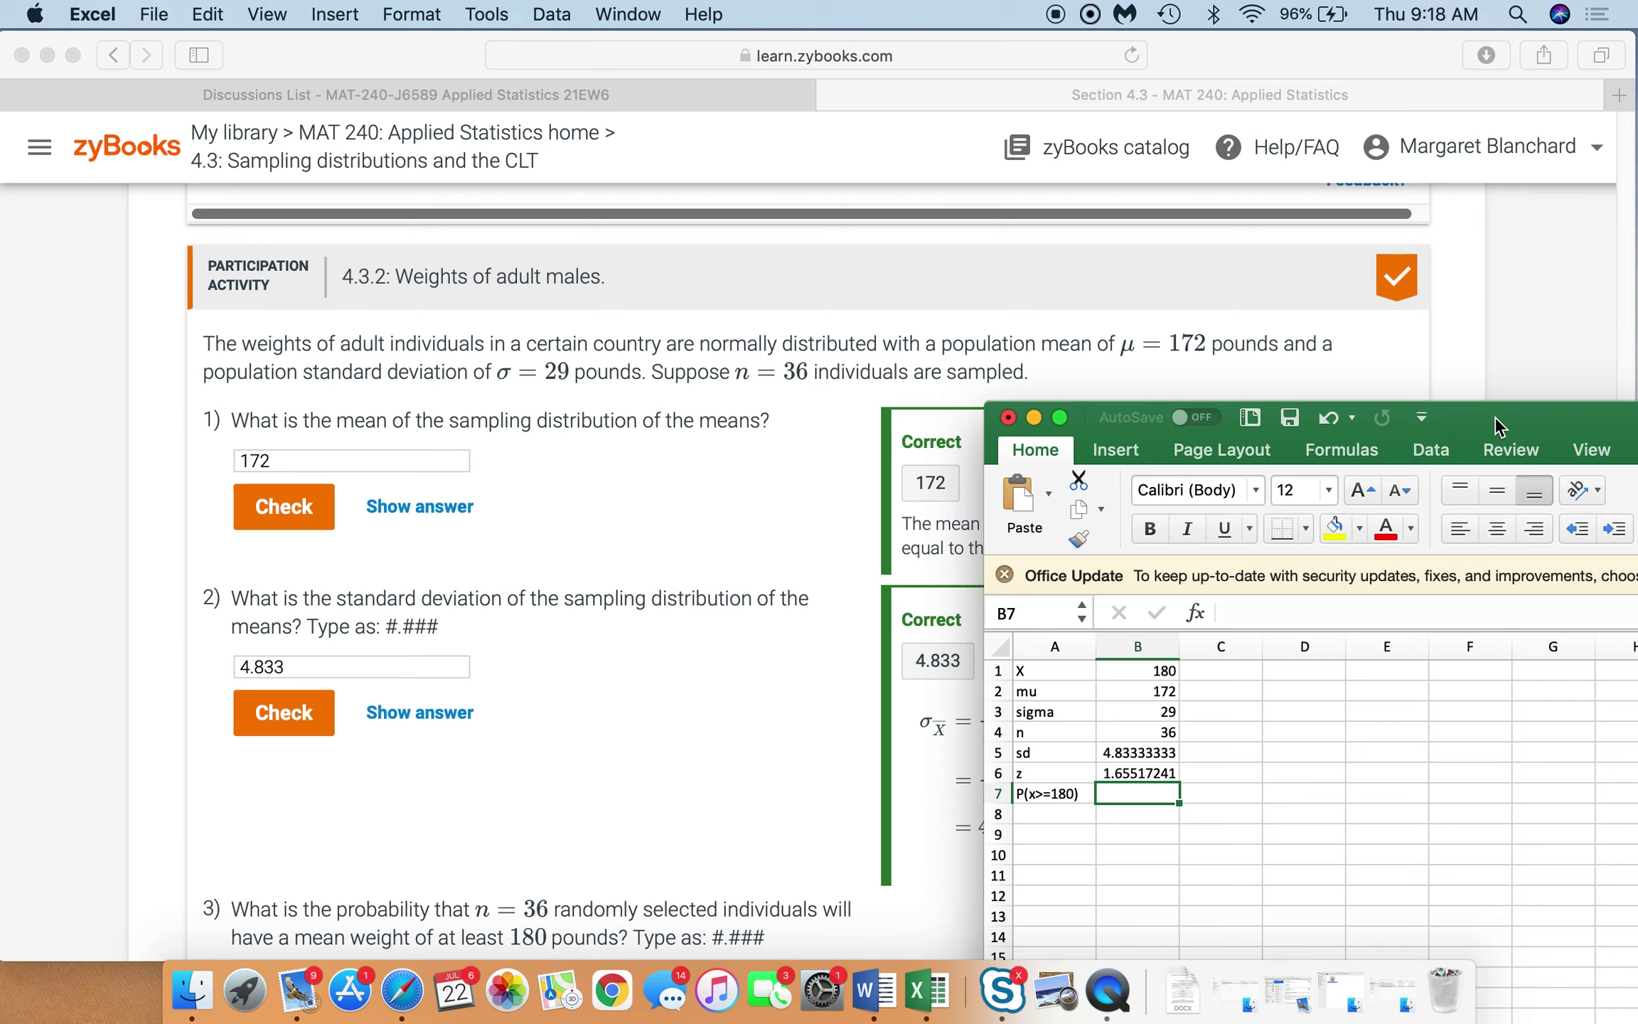
Enter =NORM.S.DIST(B6,TRUE) in B7.
type("=no")
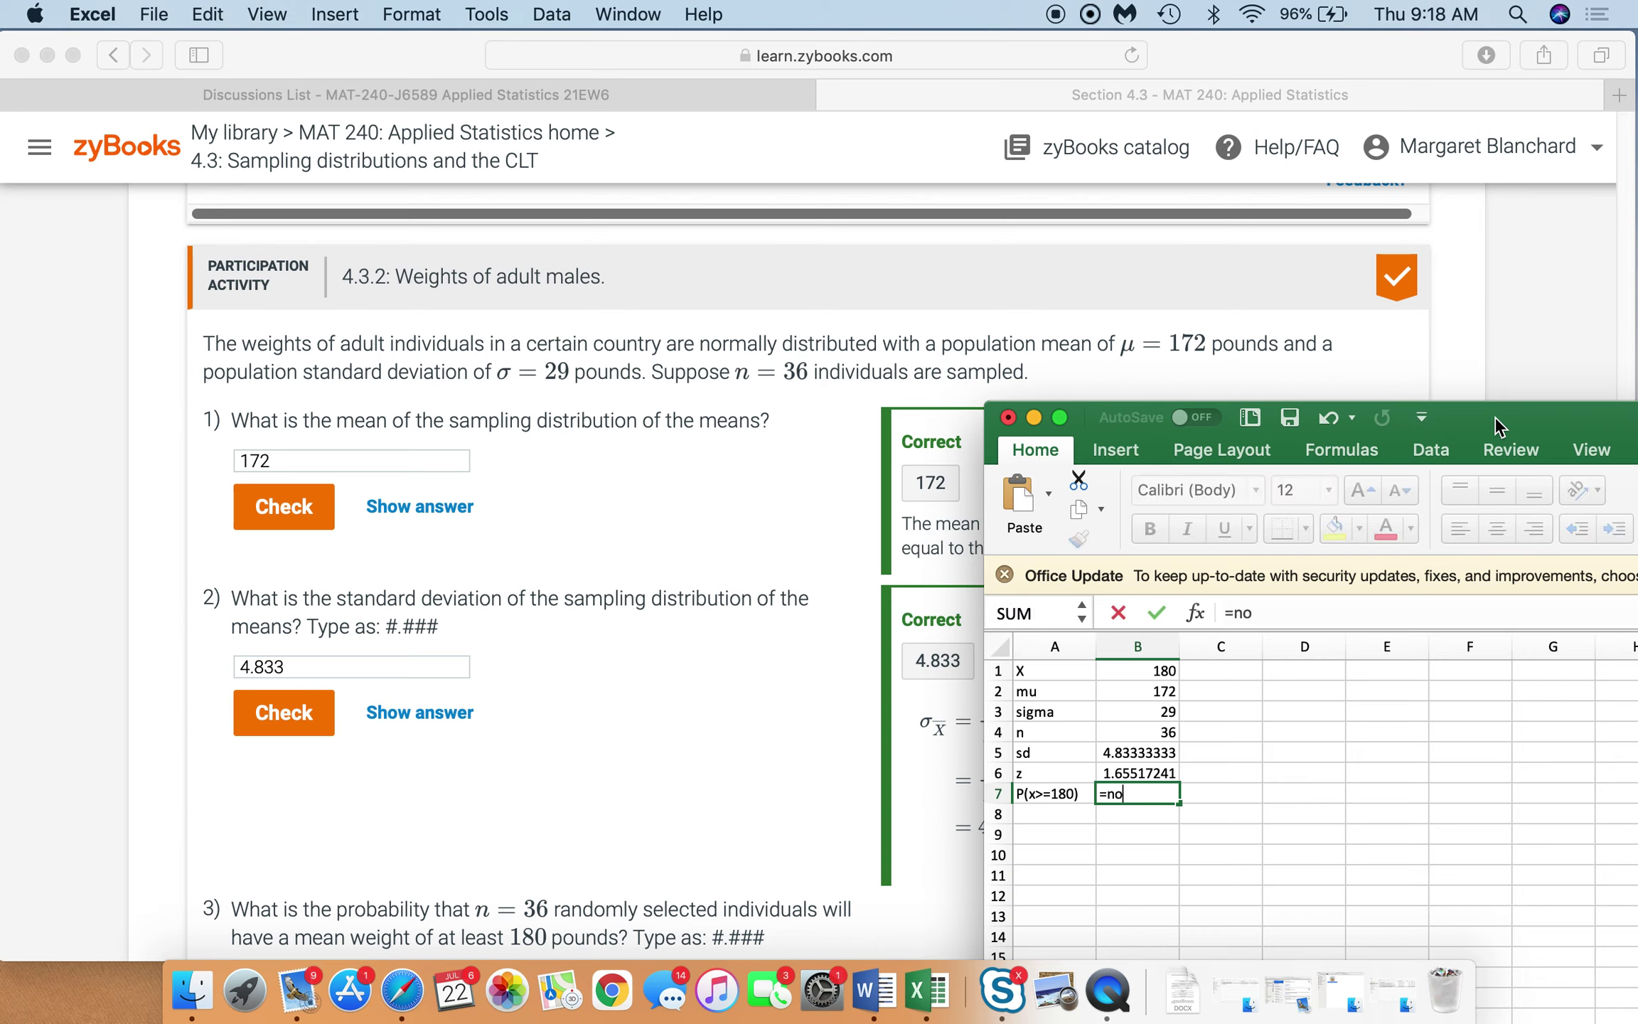
type("rm.s.dist(")
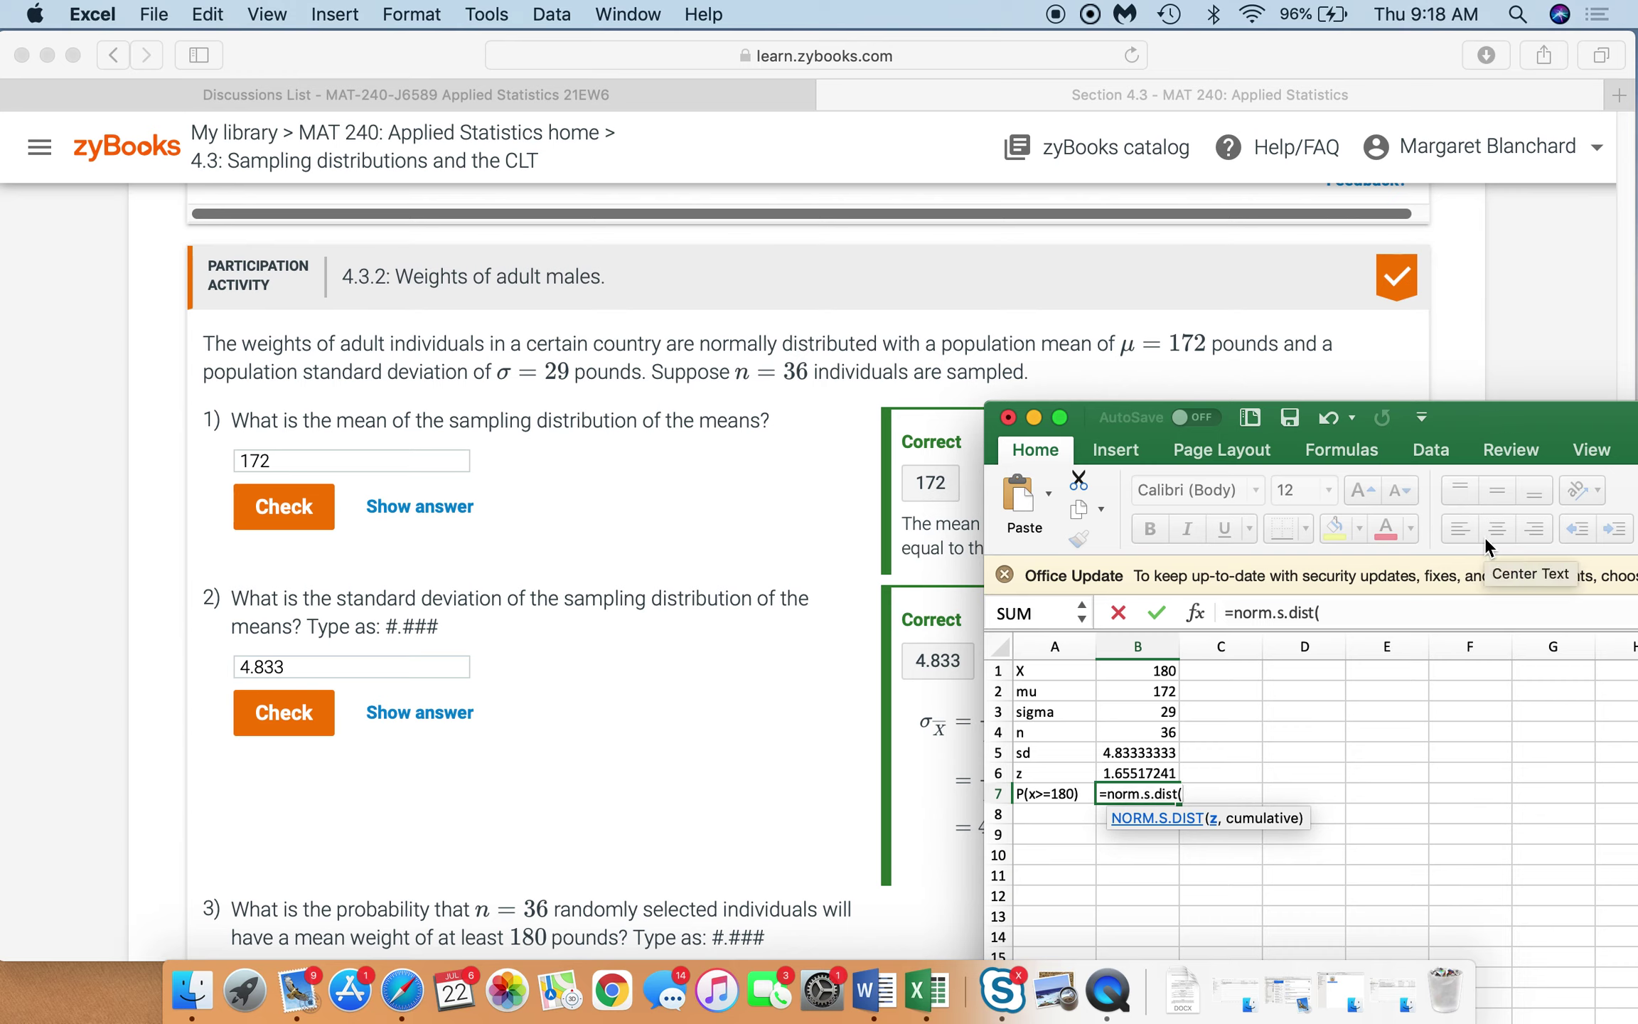
left_click(1149, 774)
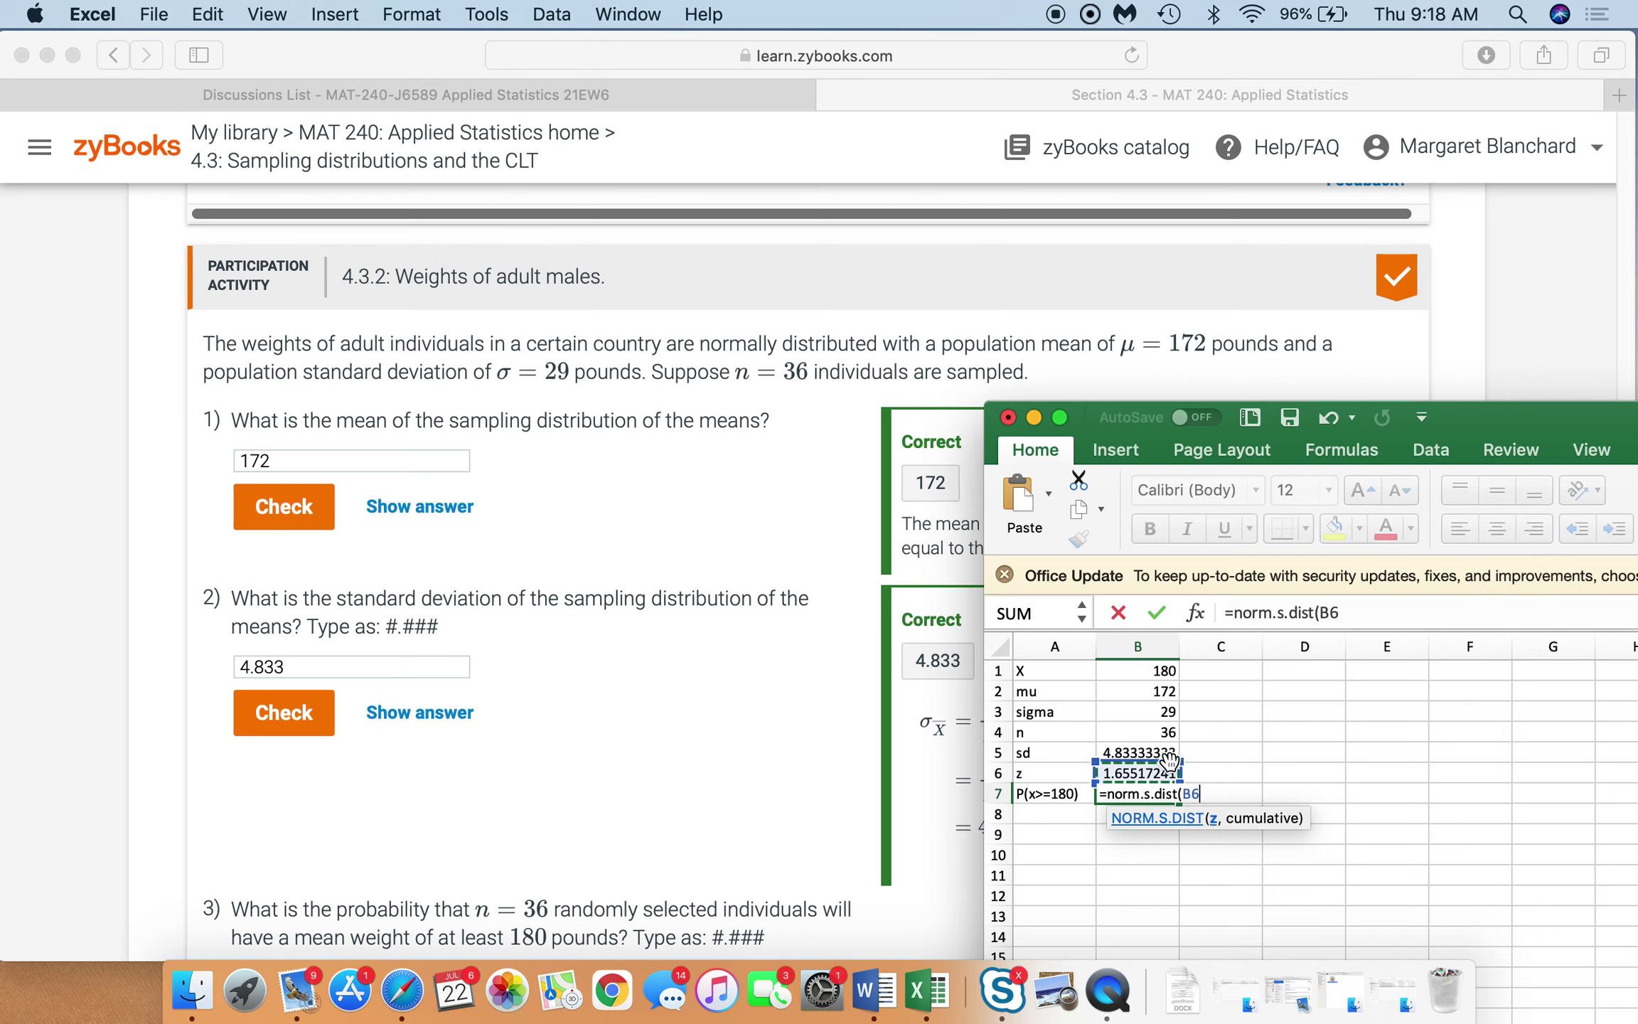
type(",true)")
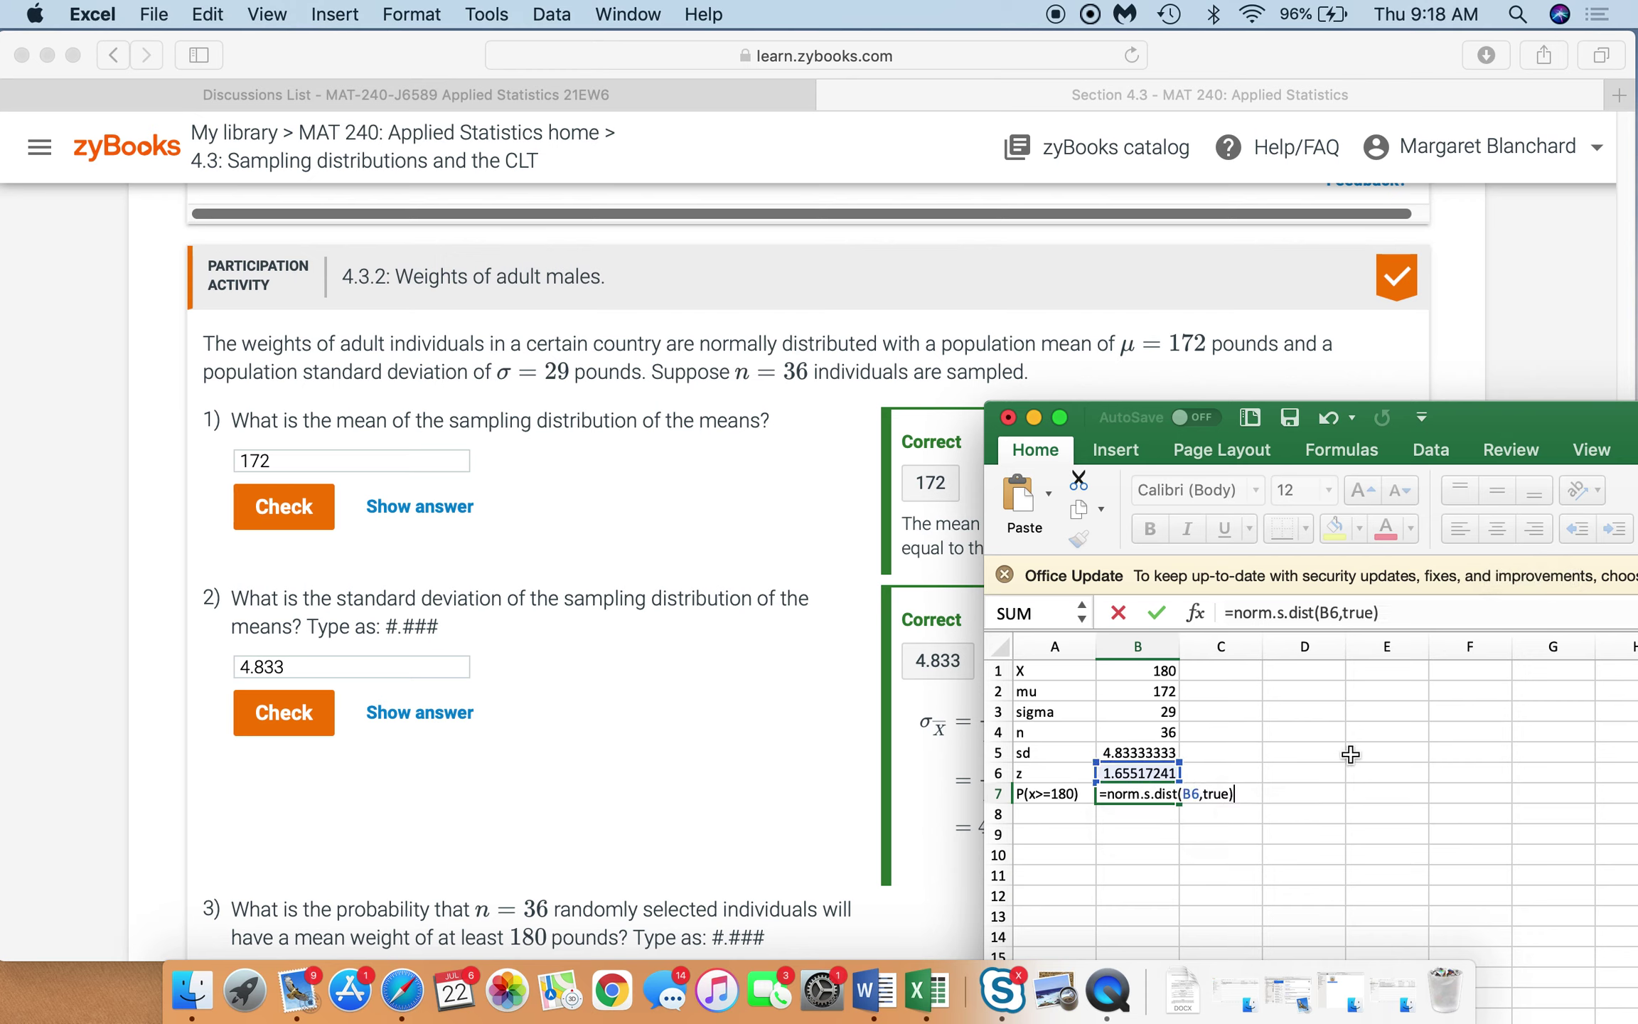
key("Return")
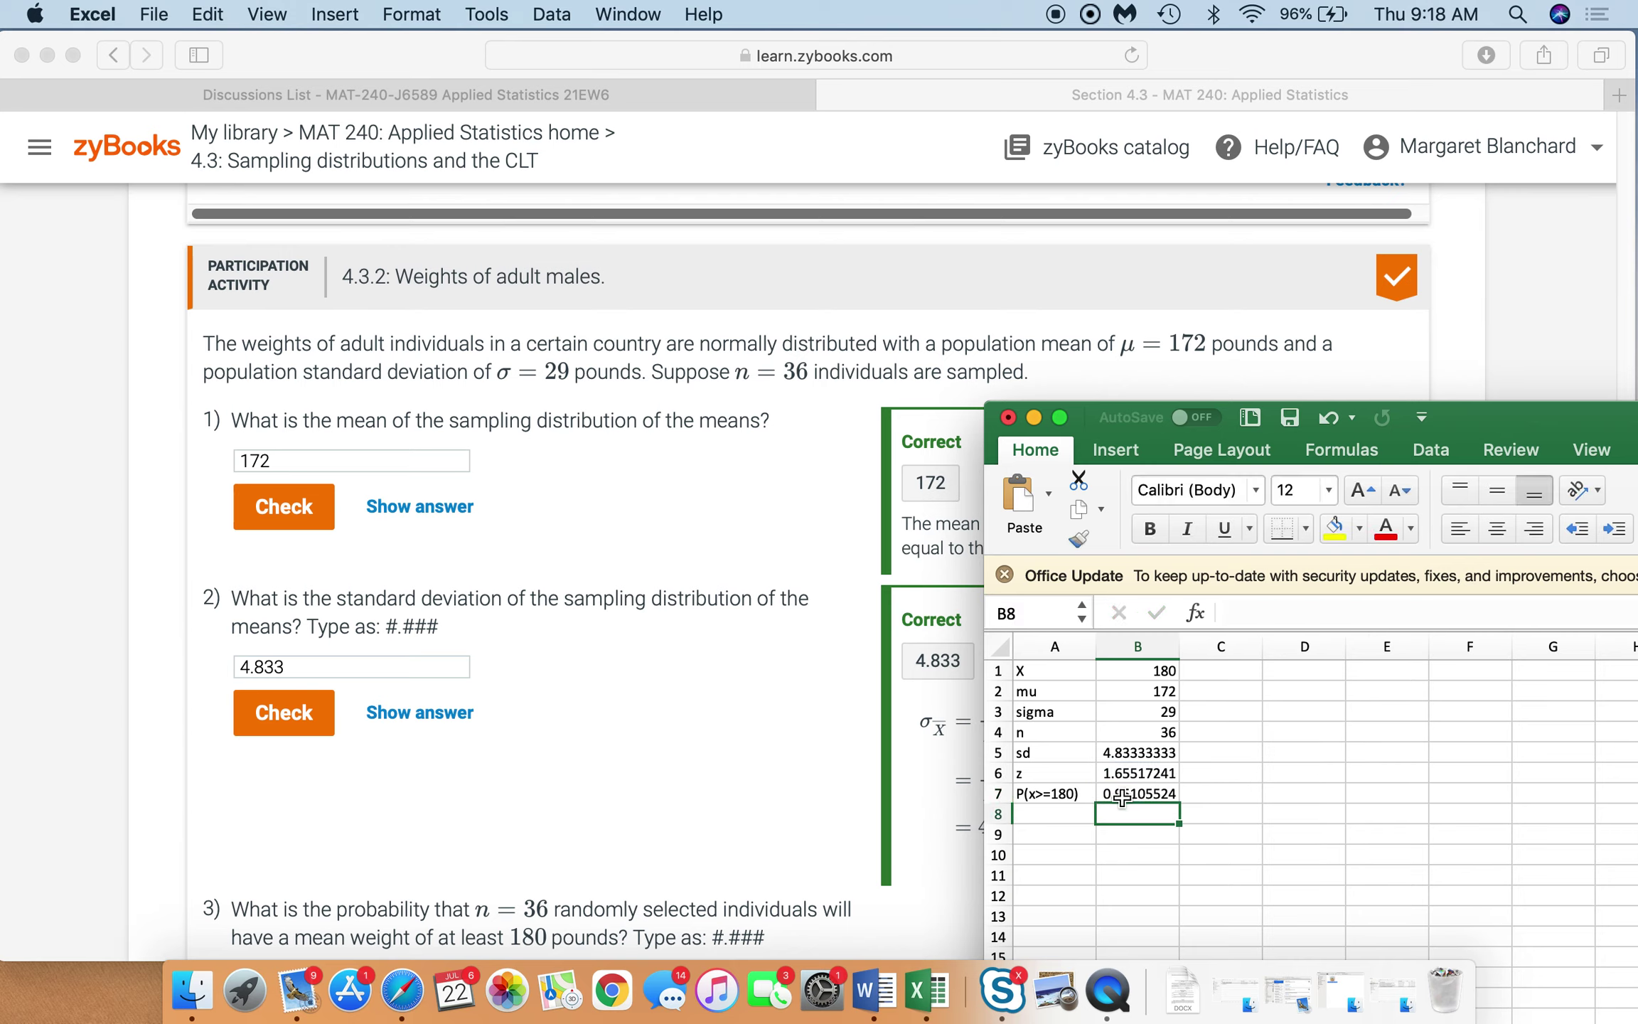
Briefly prefix B7 with 1-, then revert it to the plain cumulative probability 0.95105524.
left_click(1122, 796)
left_click(1234, 613)
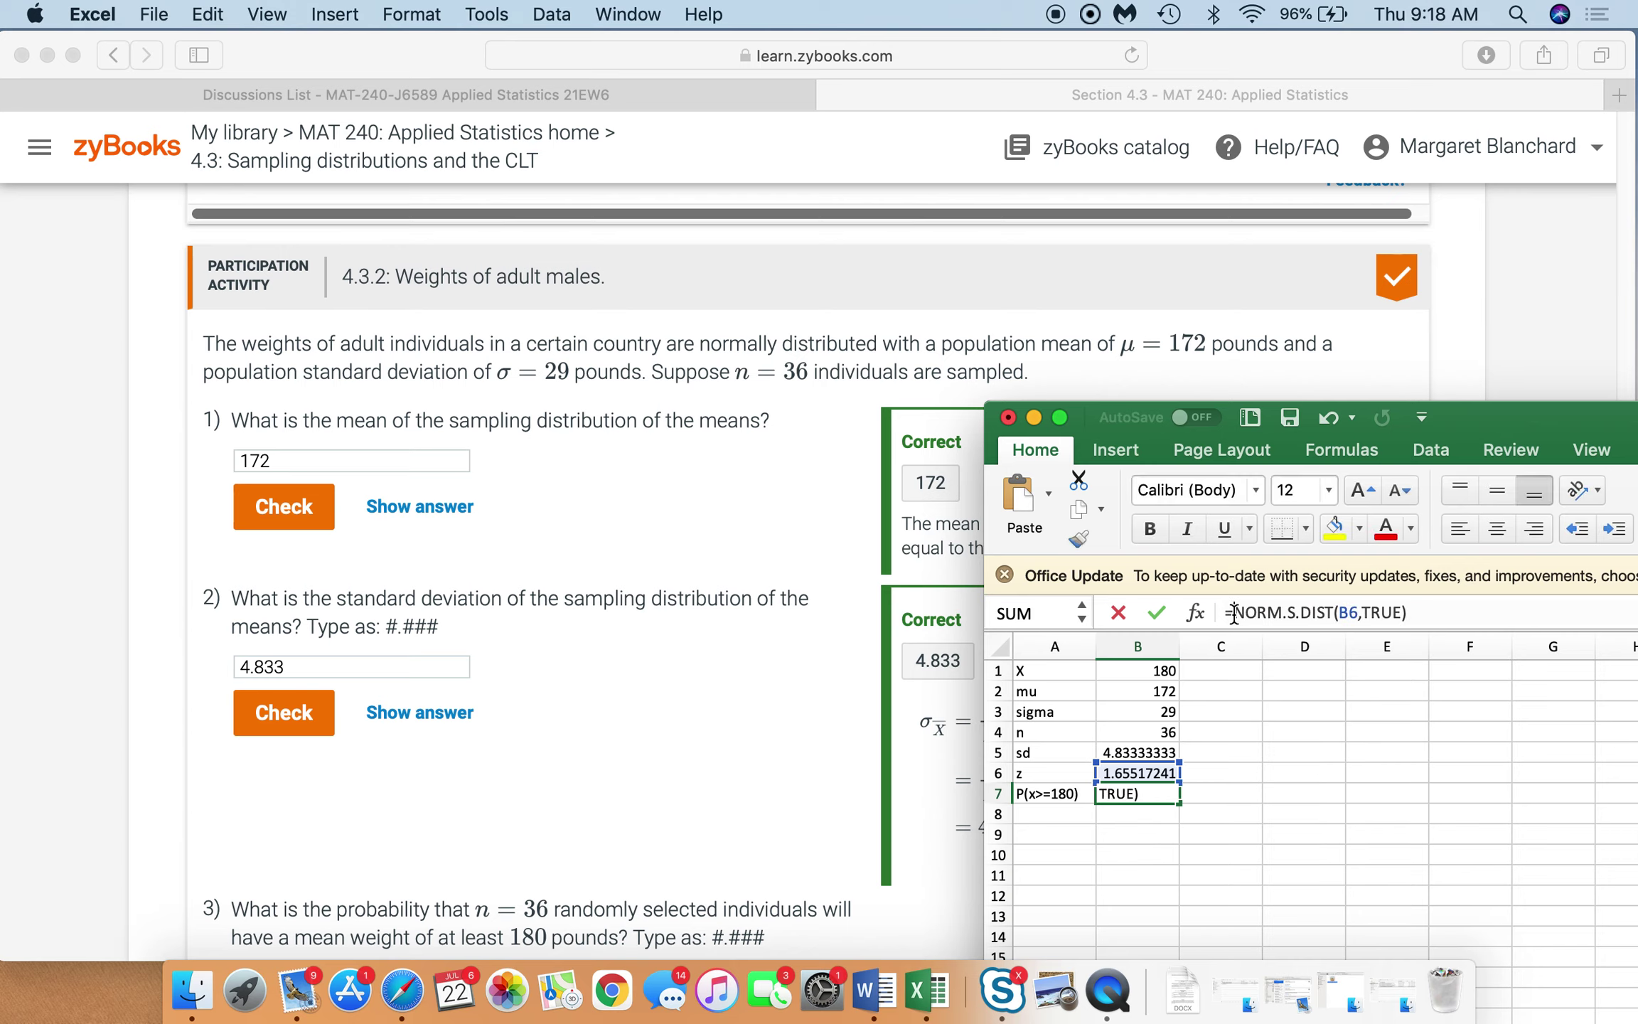
type("1-")
key("Return")
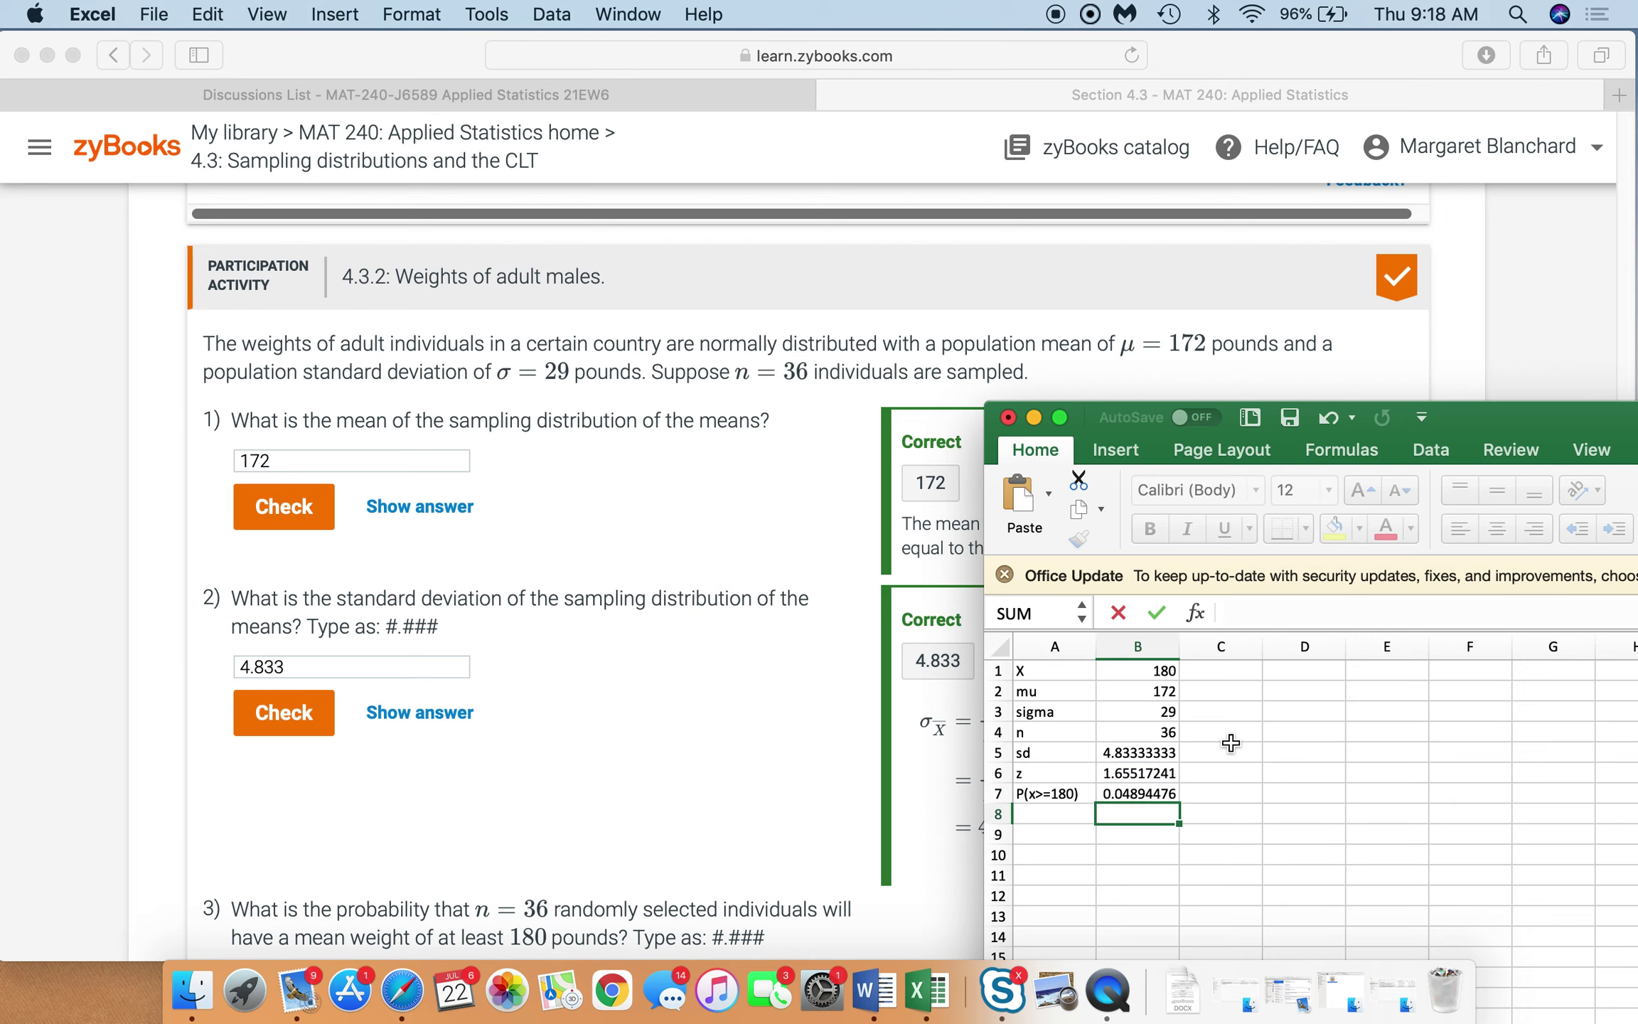
left_click(1127, 795)
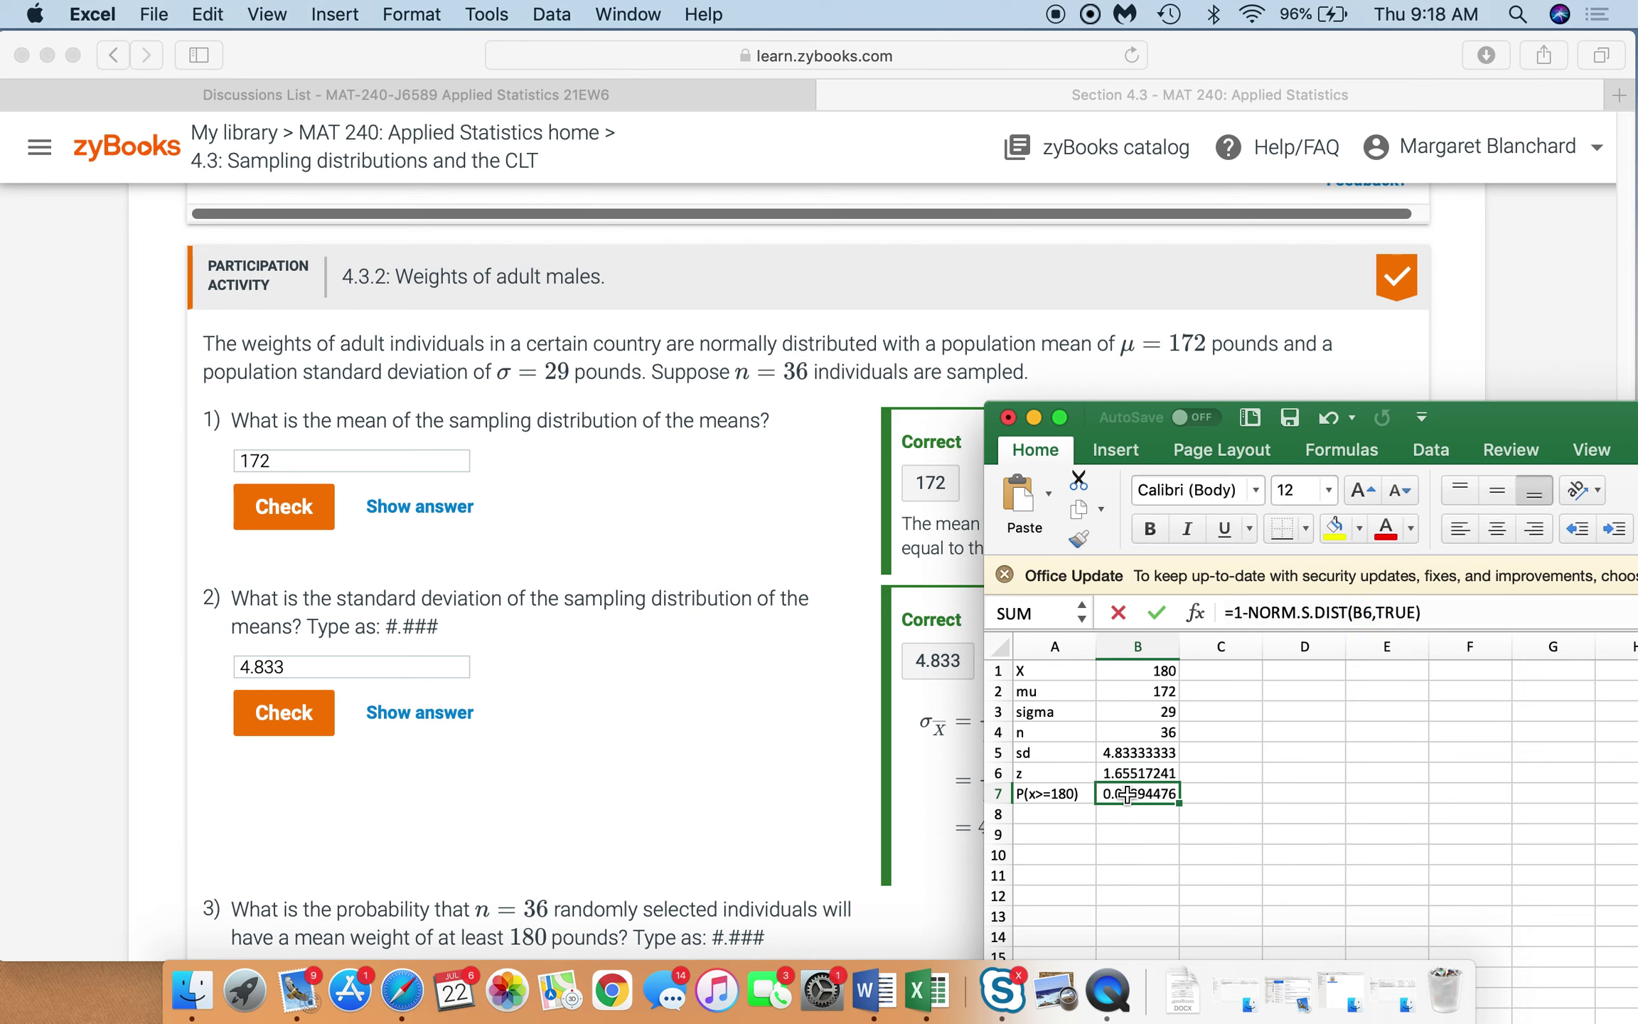
left_click(1245, 613)
key("BackSpace")
key("BackSpace")
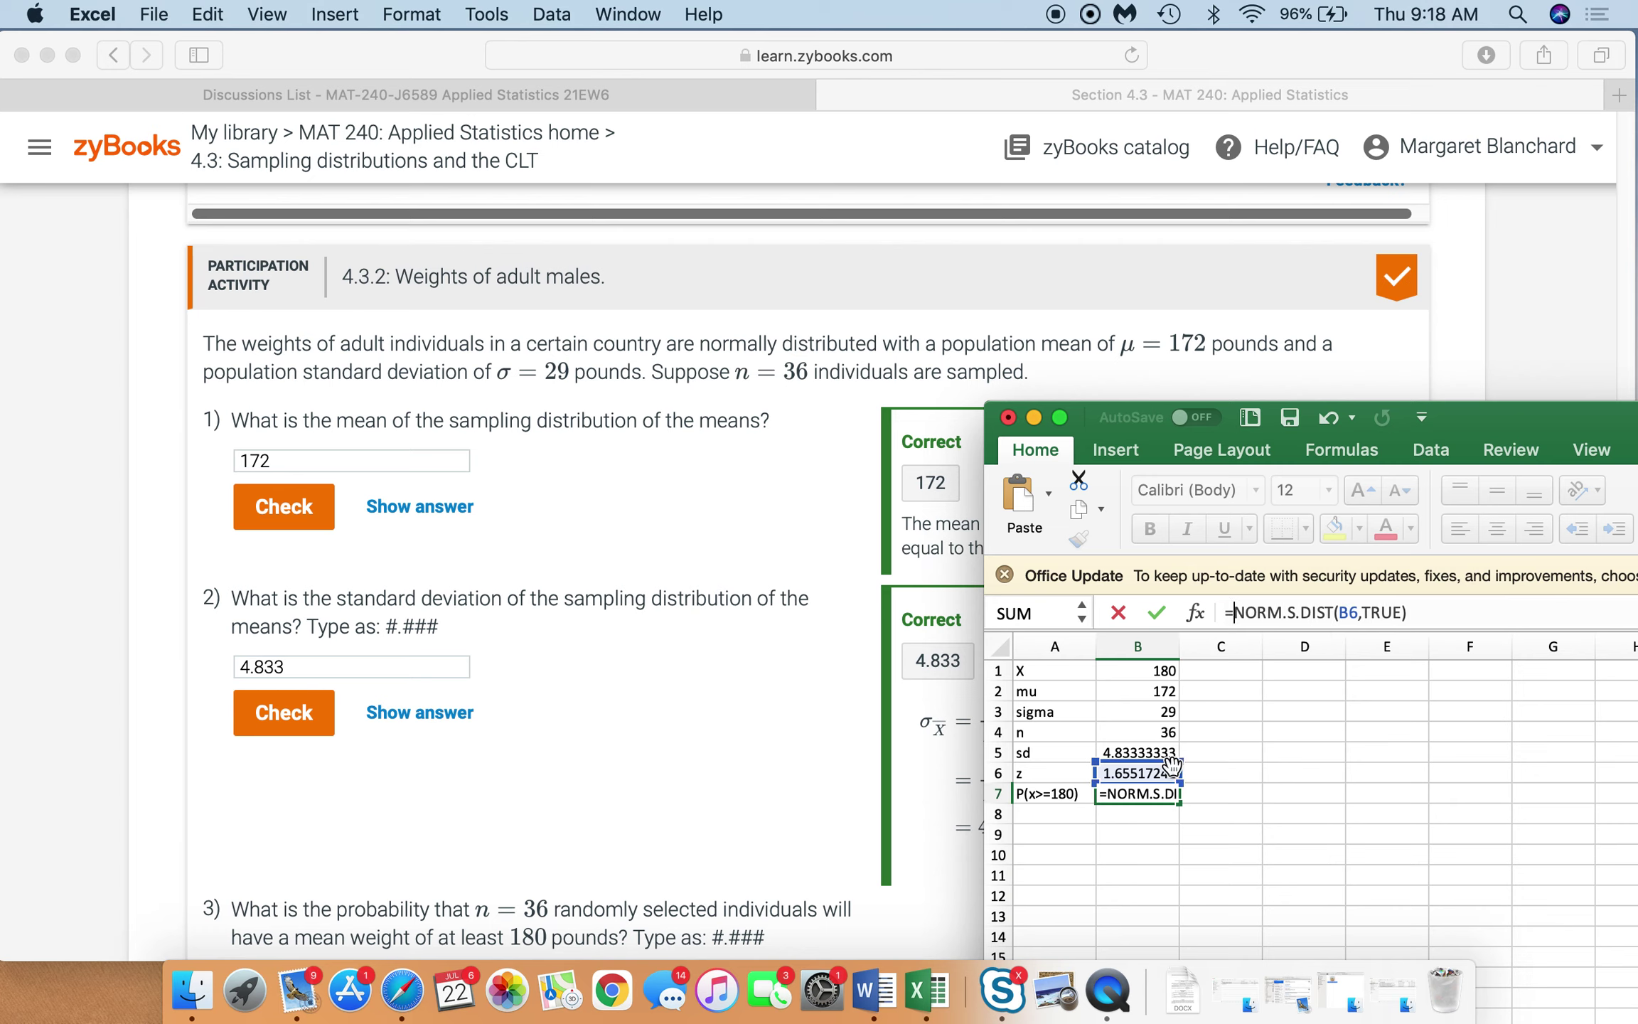
key("Return")
left_click(1024, 794)
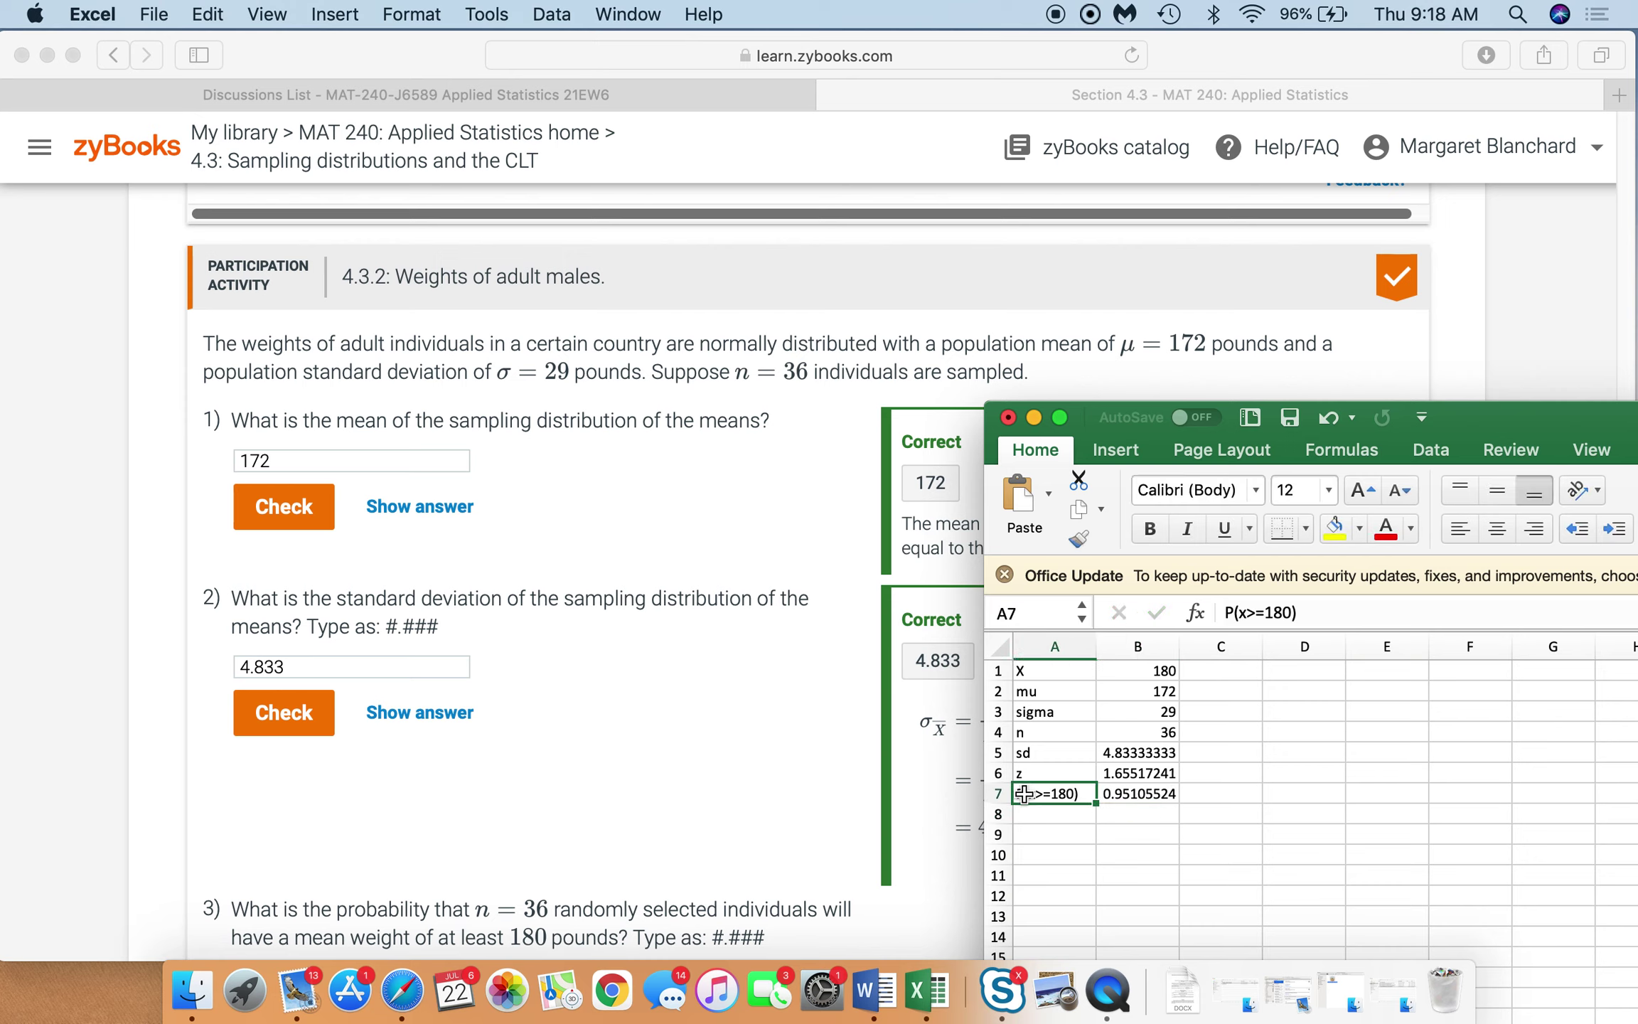
Relabel A7 as P(x<180) and add row 8 P(x>=180) as =1-B7, giving 0.04894476.
type("P(x<")
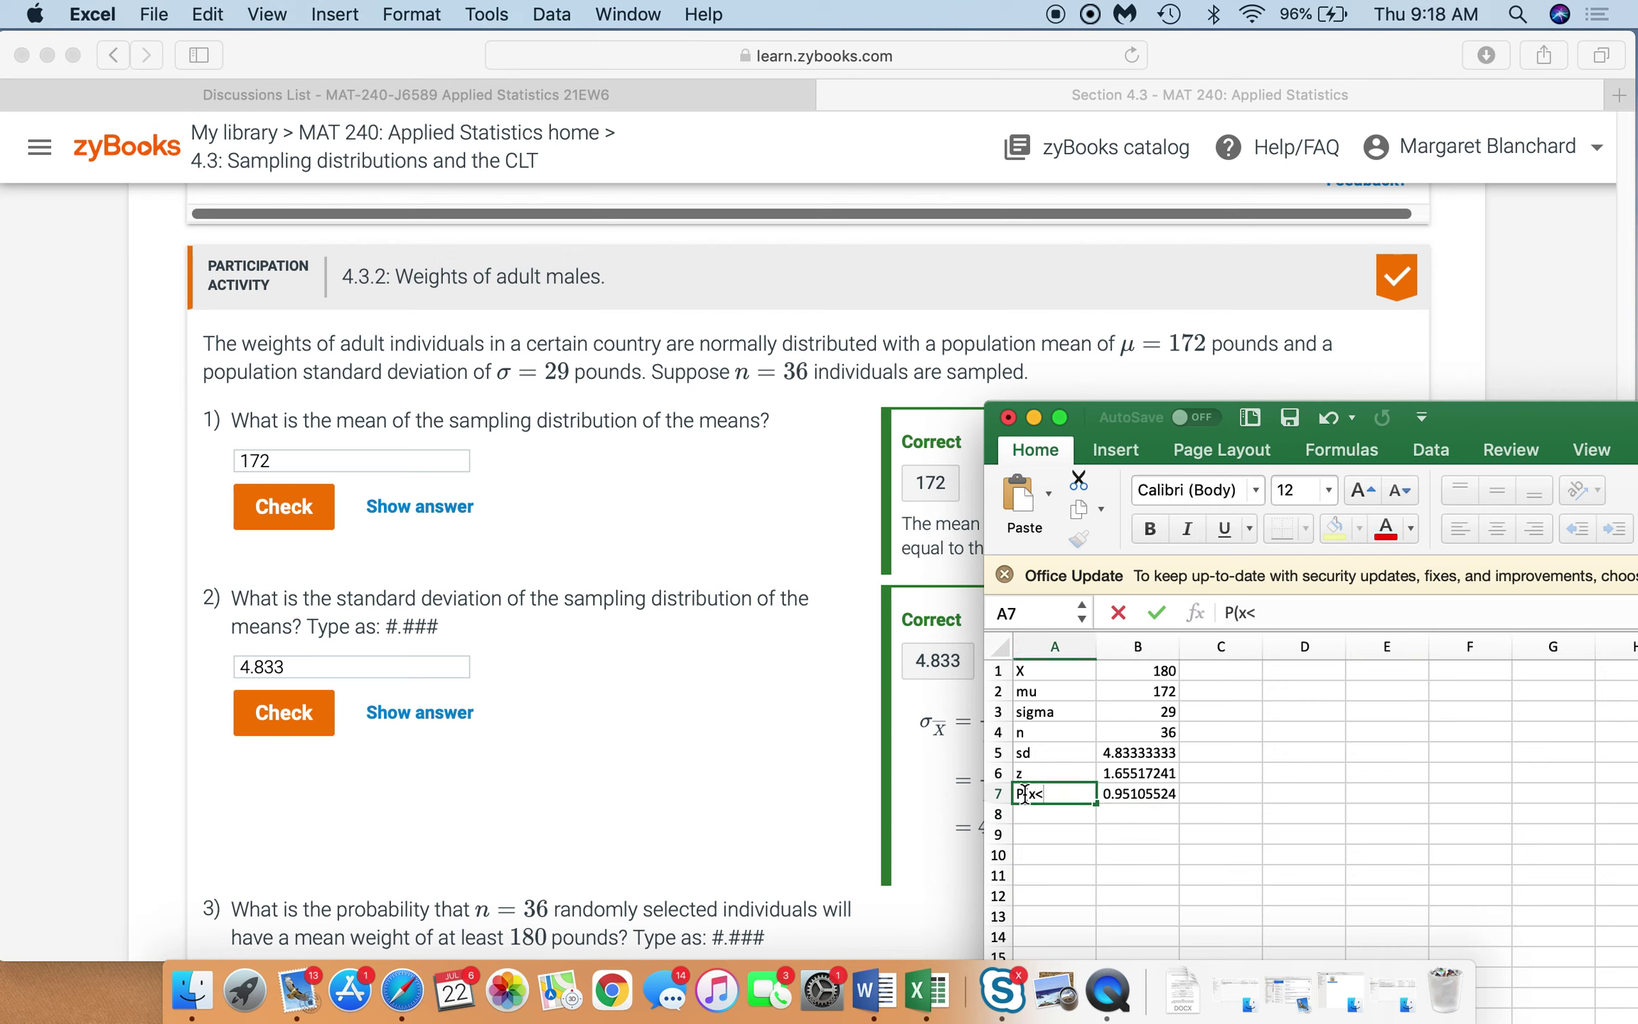
key("BackSpace")
key("BackSpace")
type("x<180)")
key("Return")
type("P(")
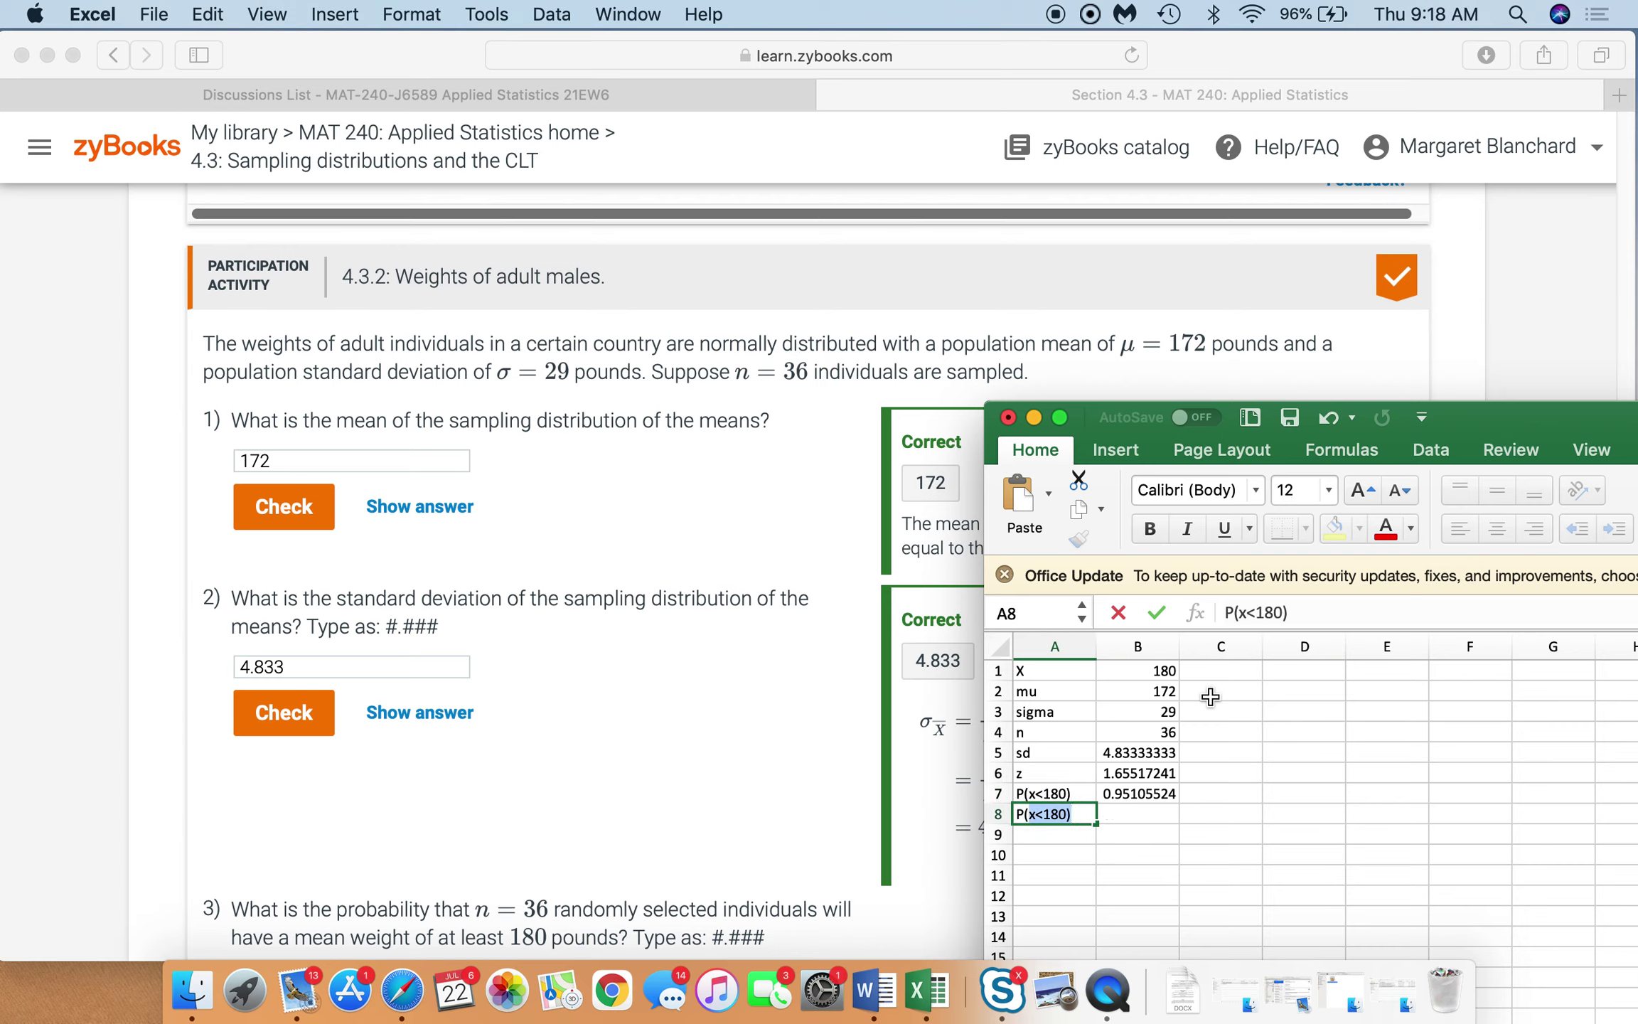
type("x>=180)")
key("Tab")
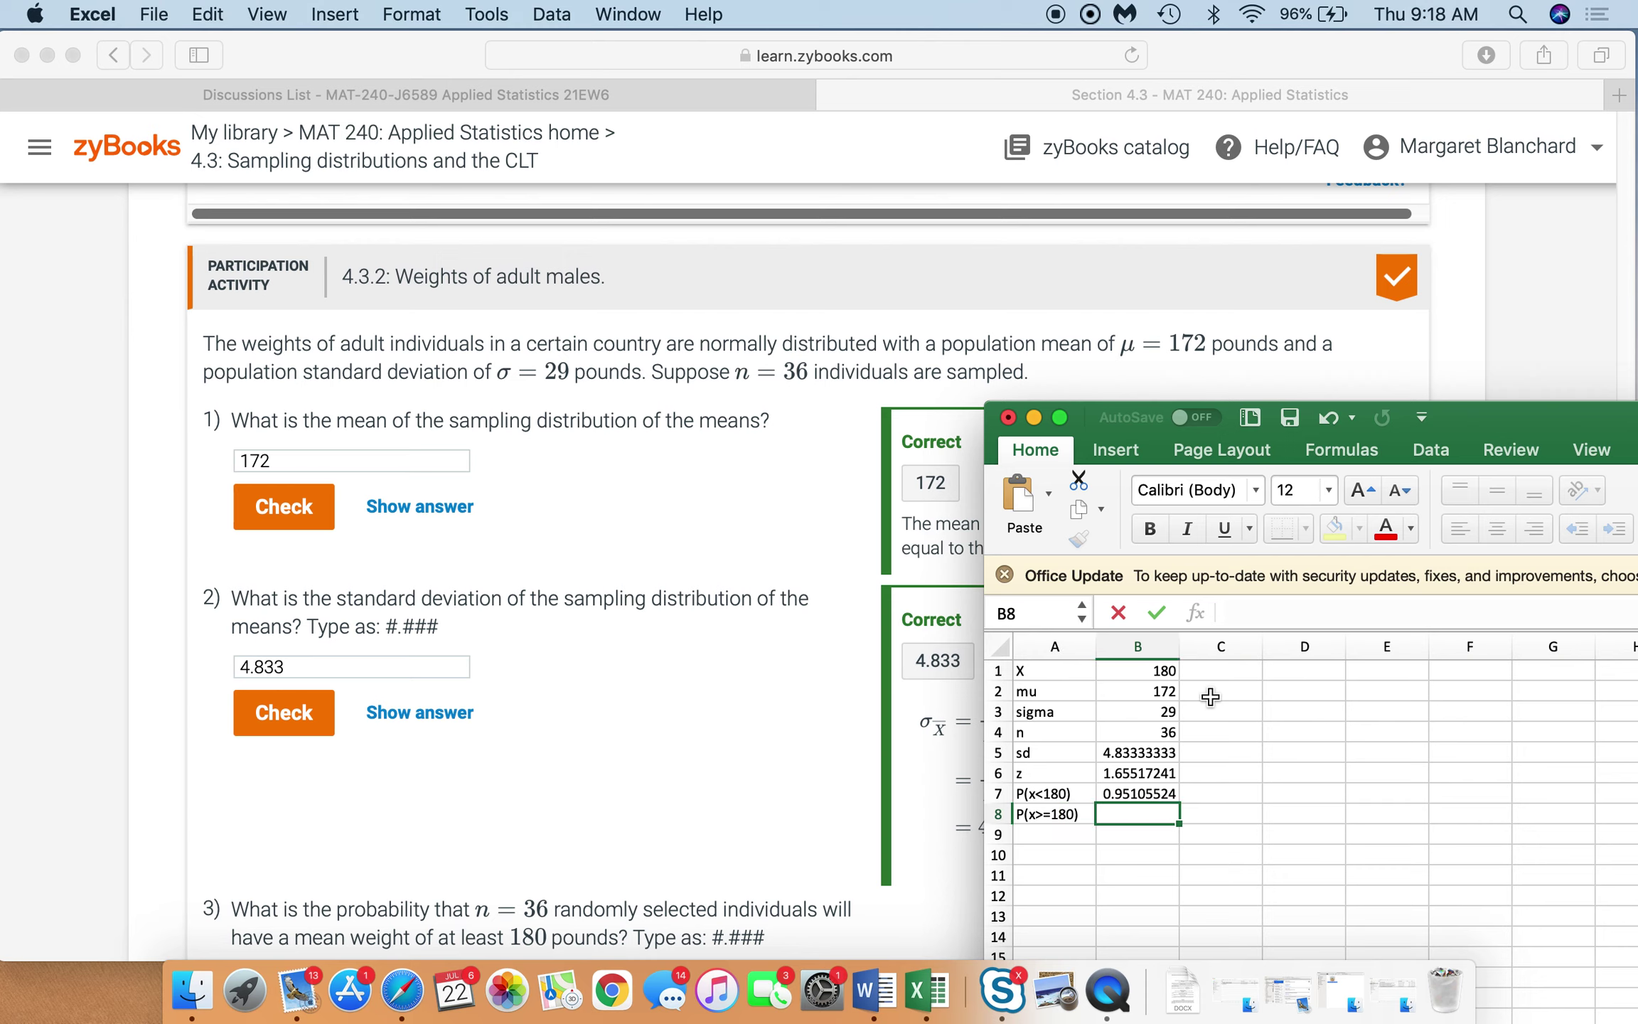
type("=1-")
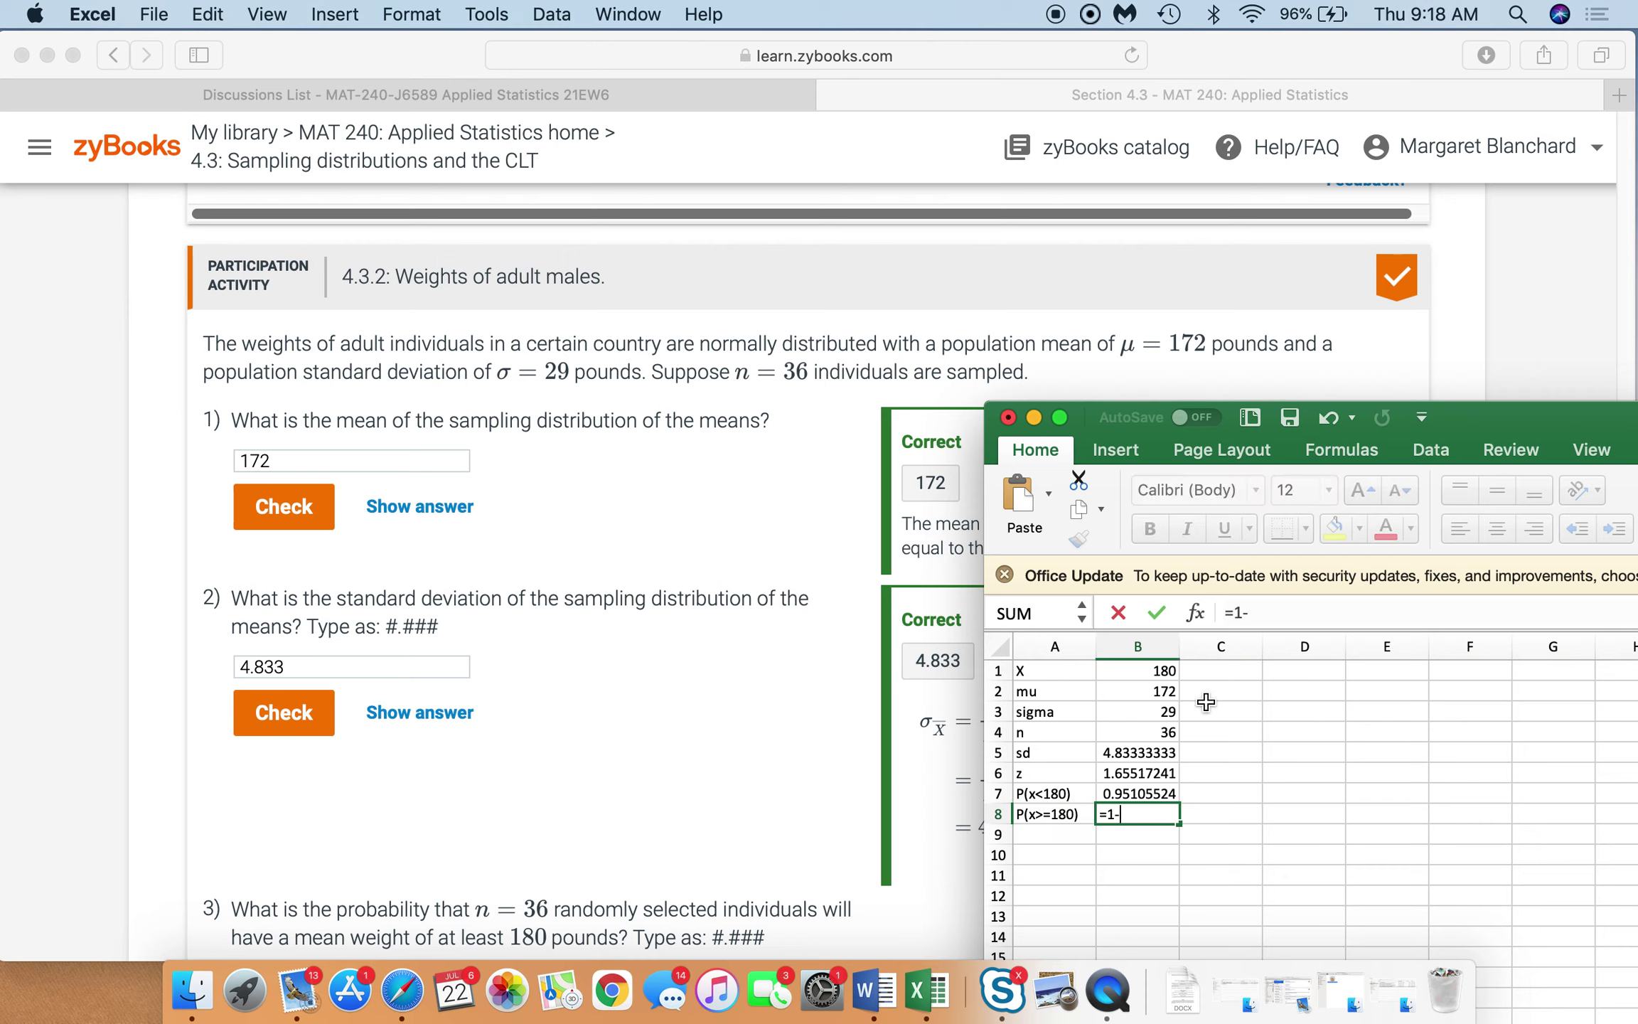
key("Up")
key("Return")
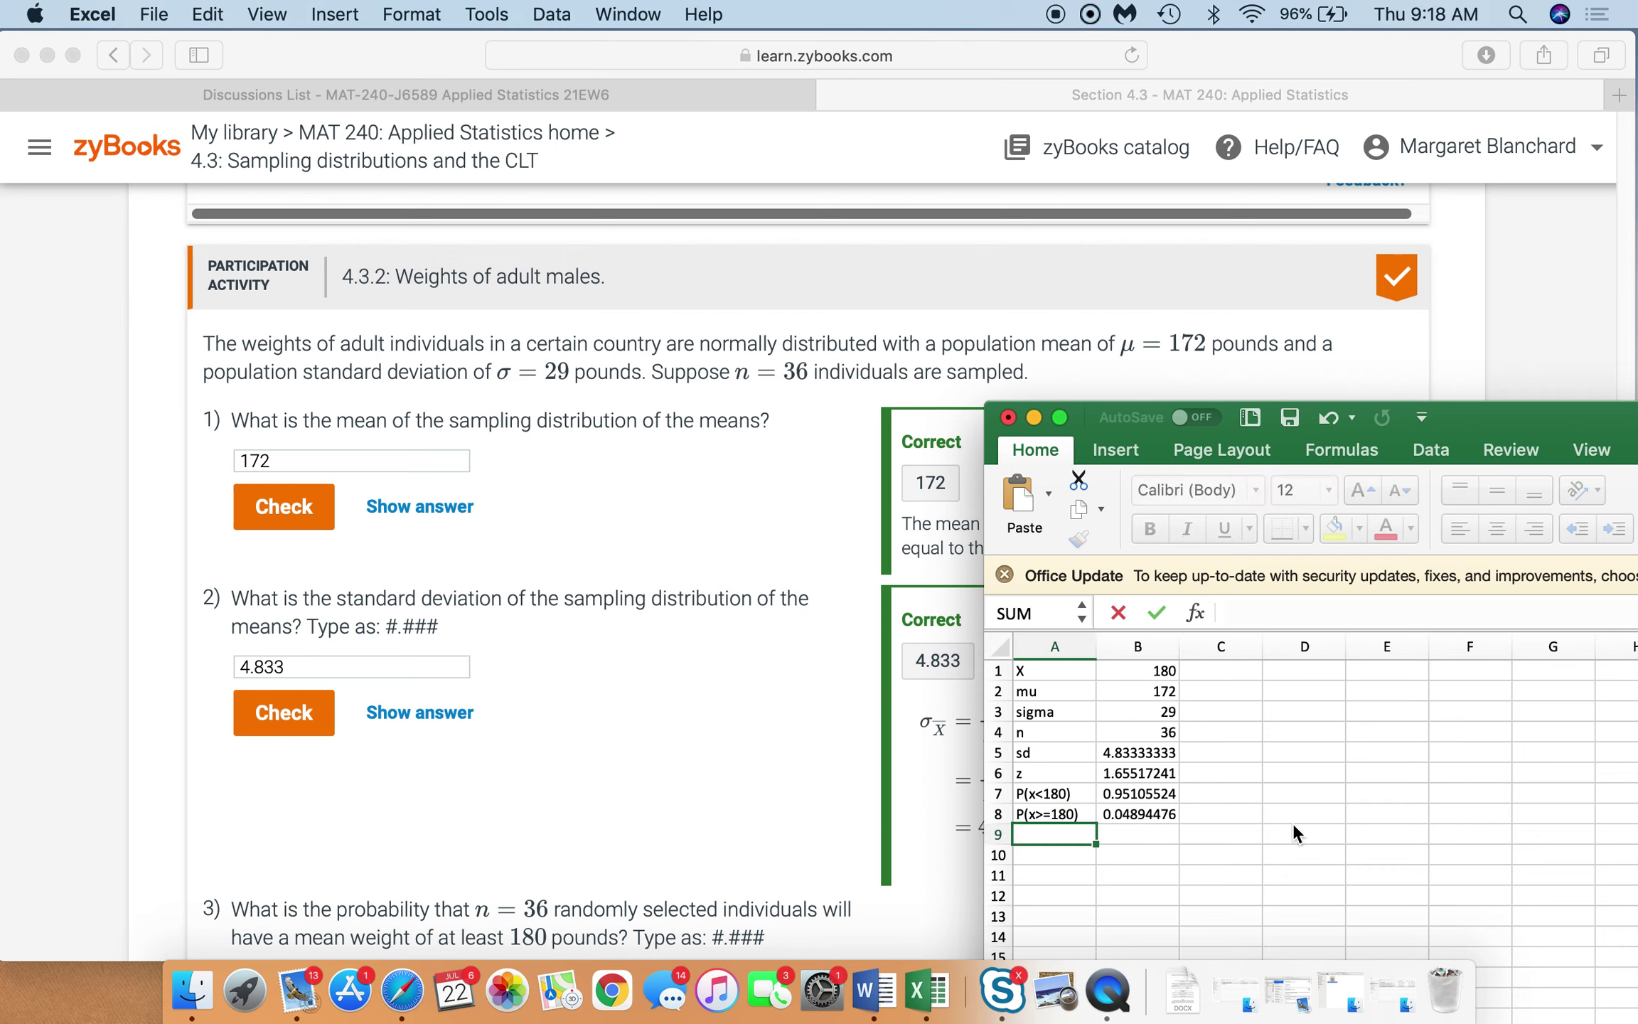
Label row 9 p(x>=180) and start =1-NORM.S.DIST( in B9.
type("p(z")
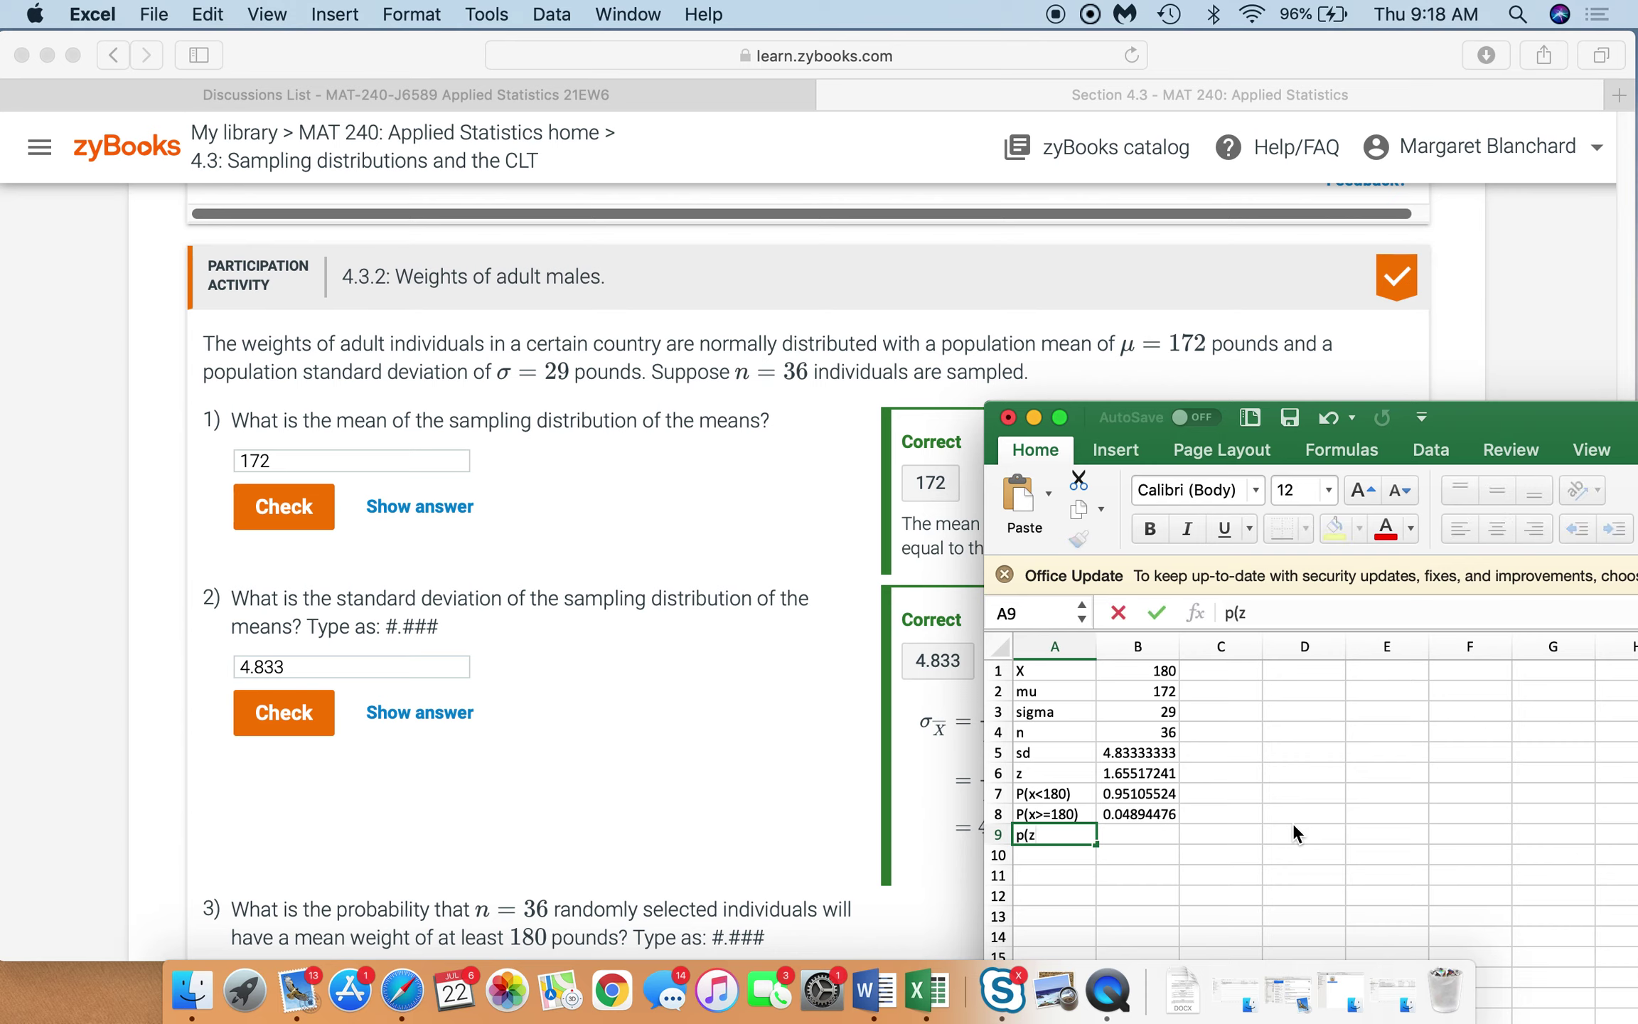
key("BackSpace")
type("x>=180)")
key("Return")
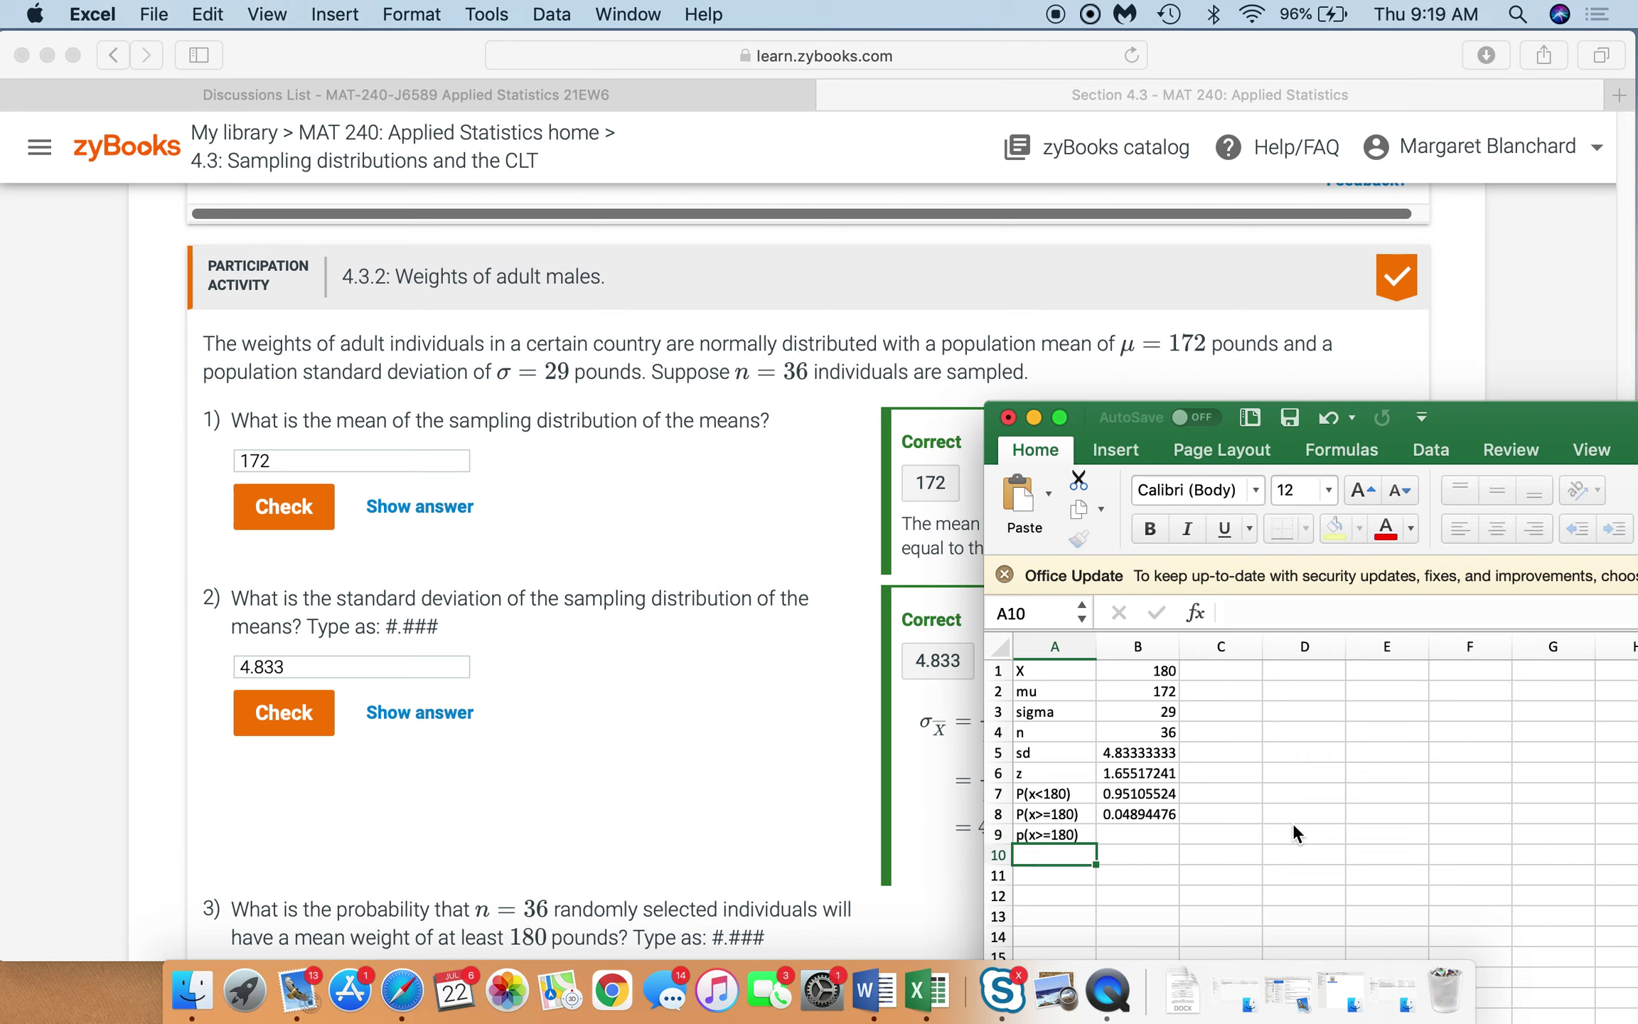
key("Up")
key("Right")
type("=")
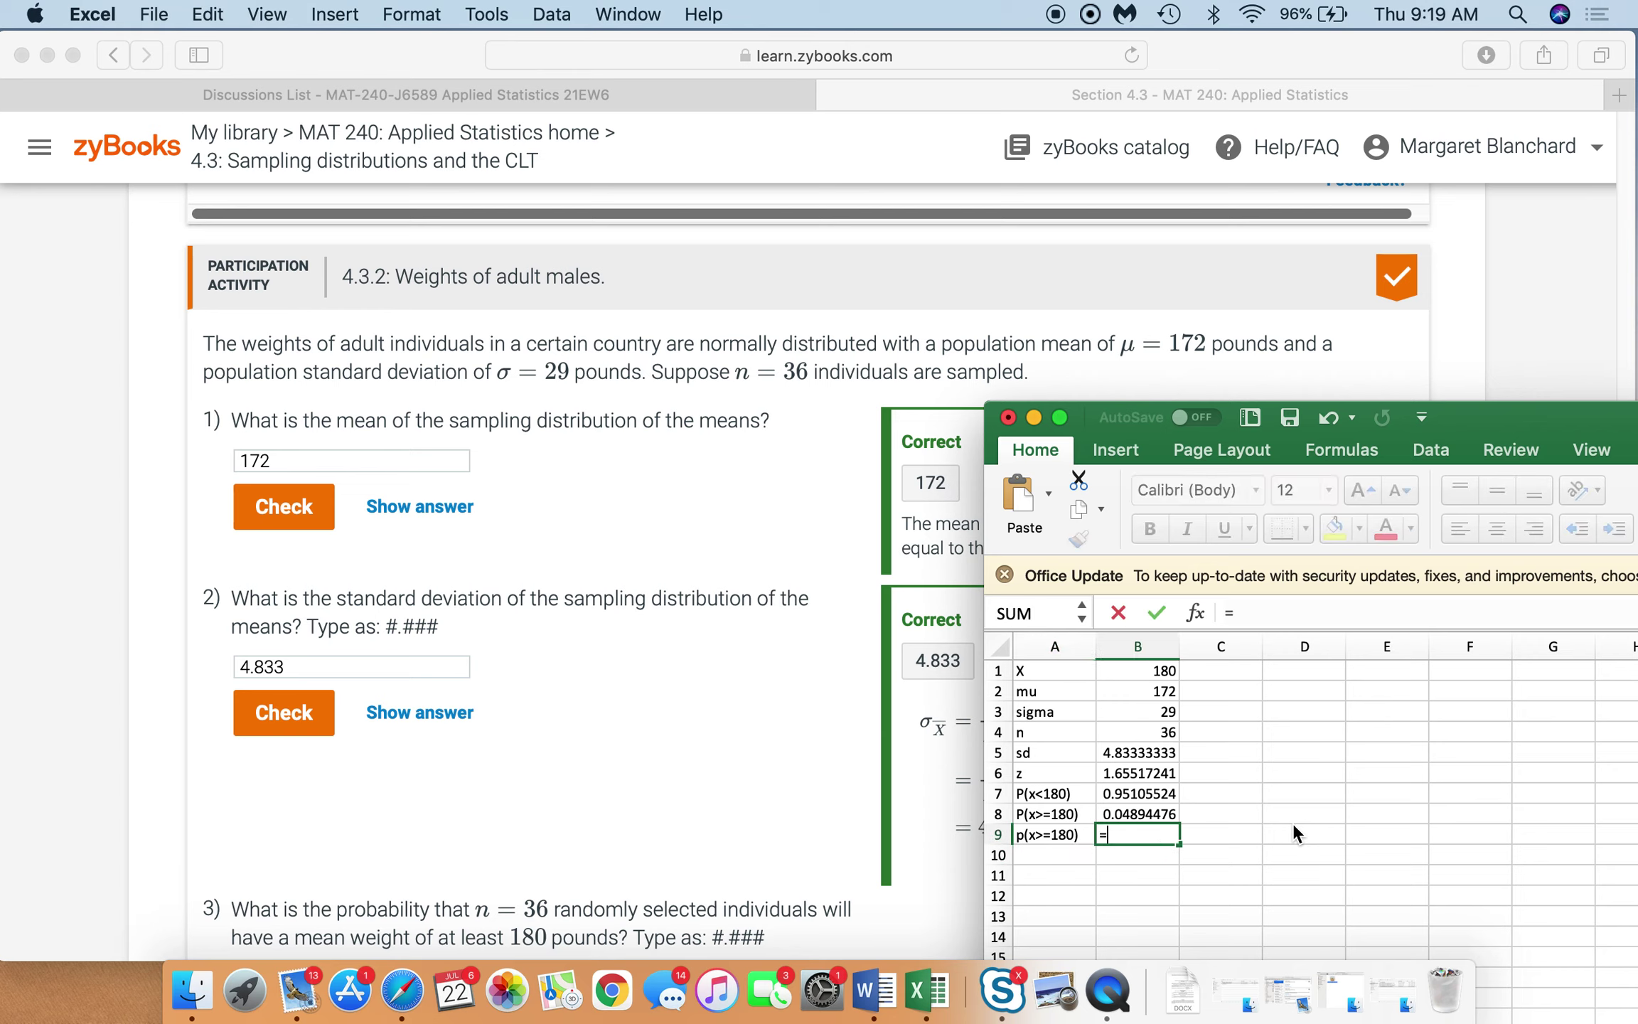
type("1-norm.s.dist(")
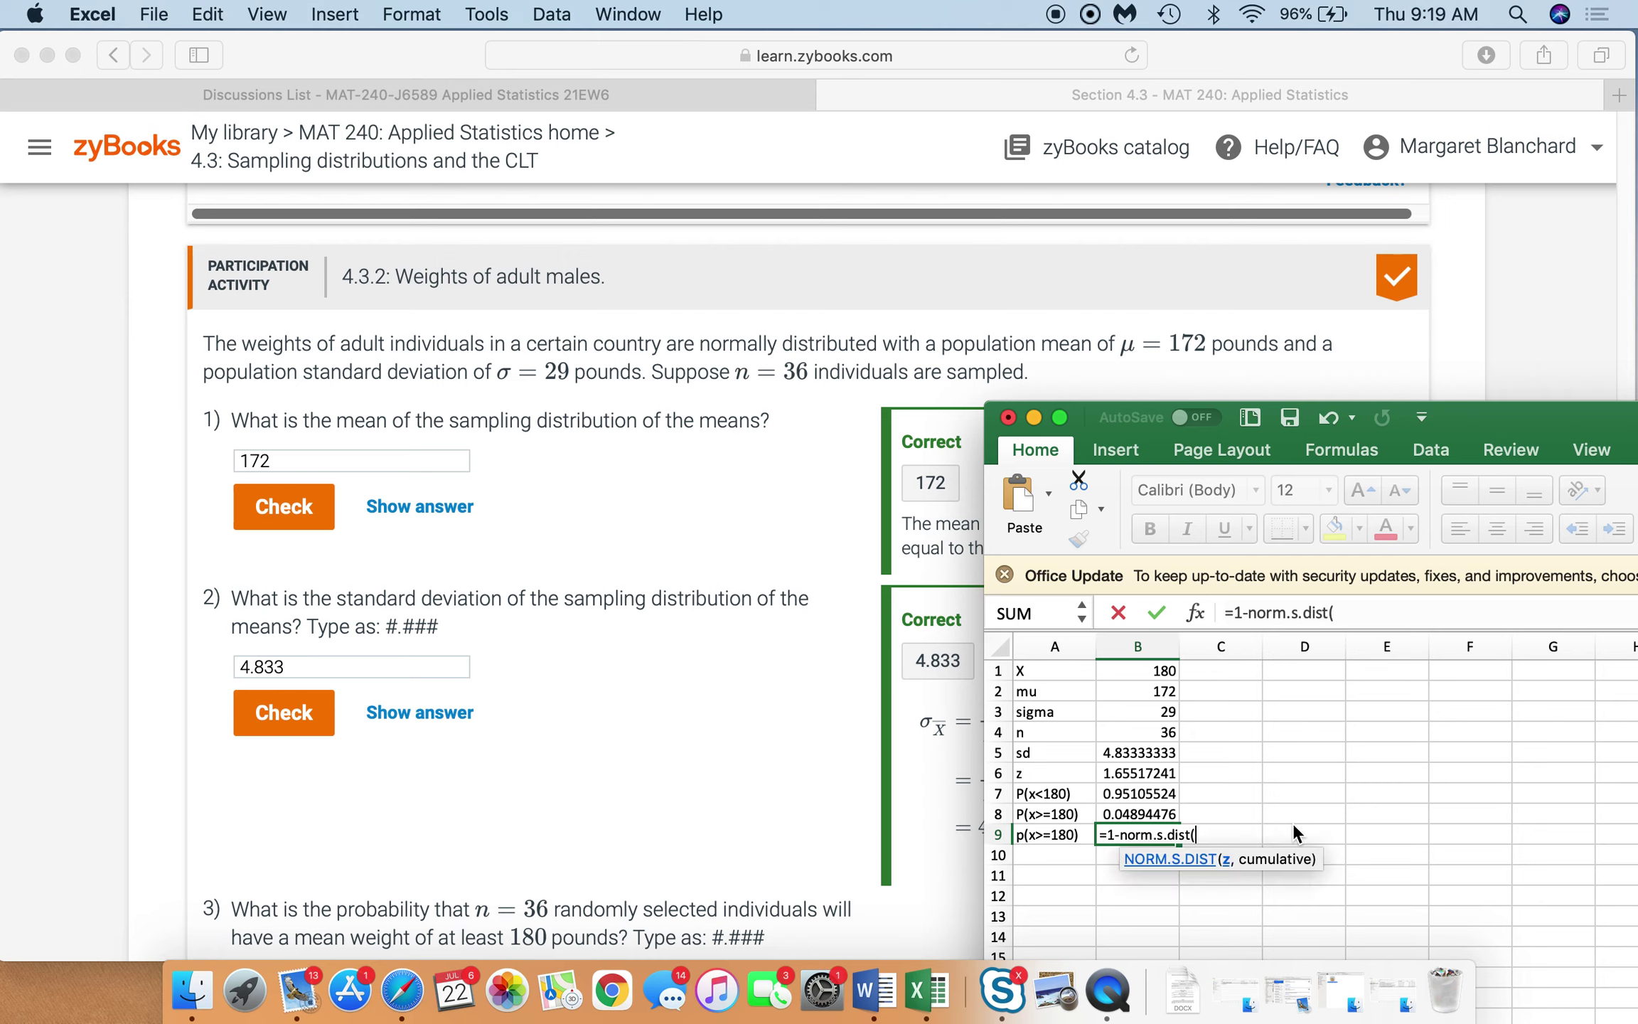
Complete B9 as =1-NORM.S.DIST(B6,TRUE), giving 0.04894476.
left_click(1160, 773)
type(",true)")
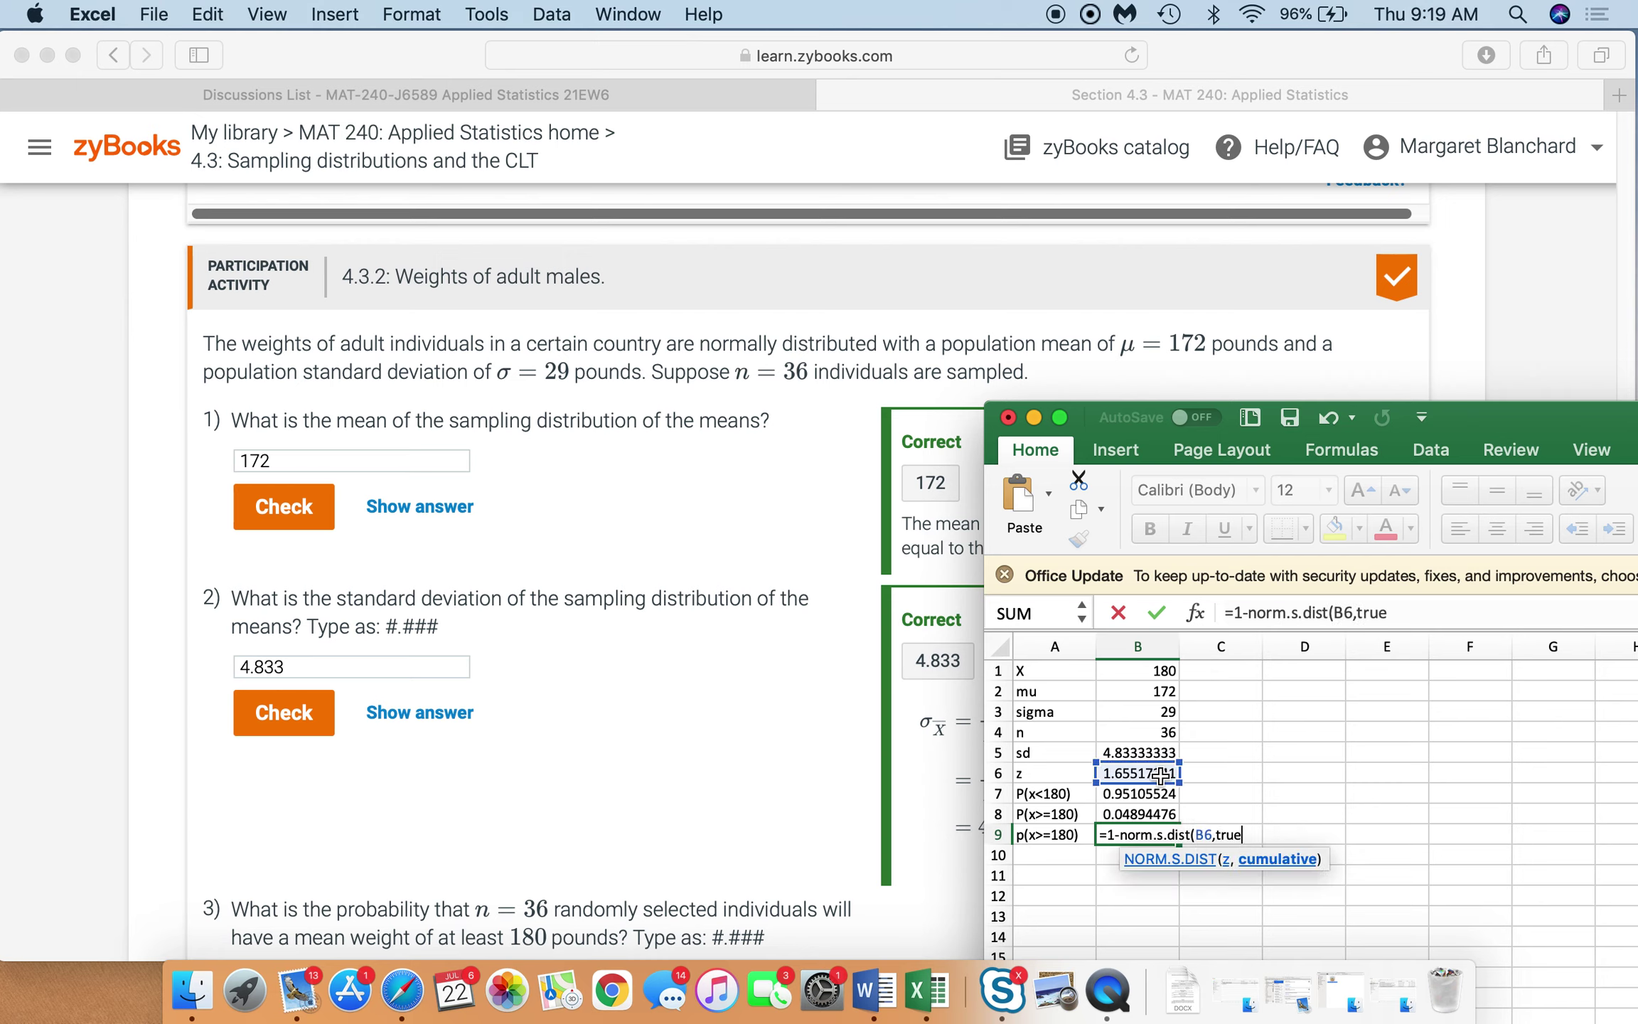
key("Return")
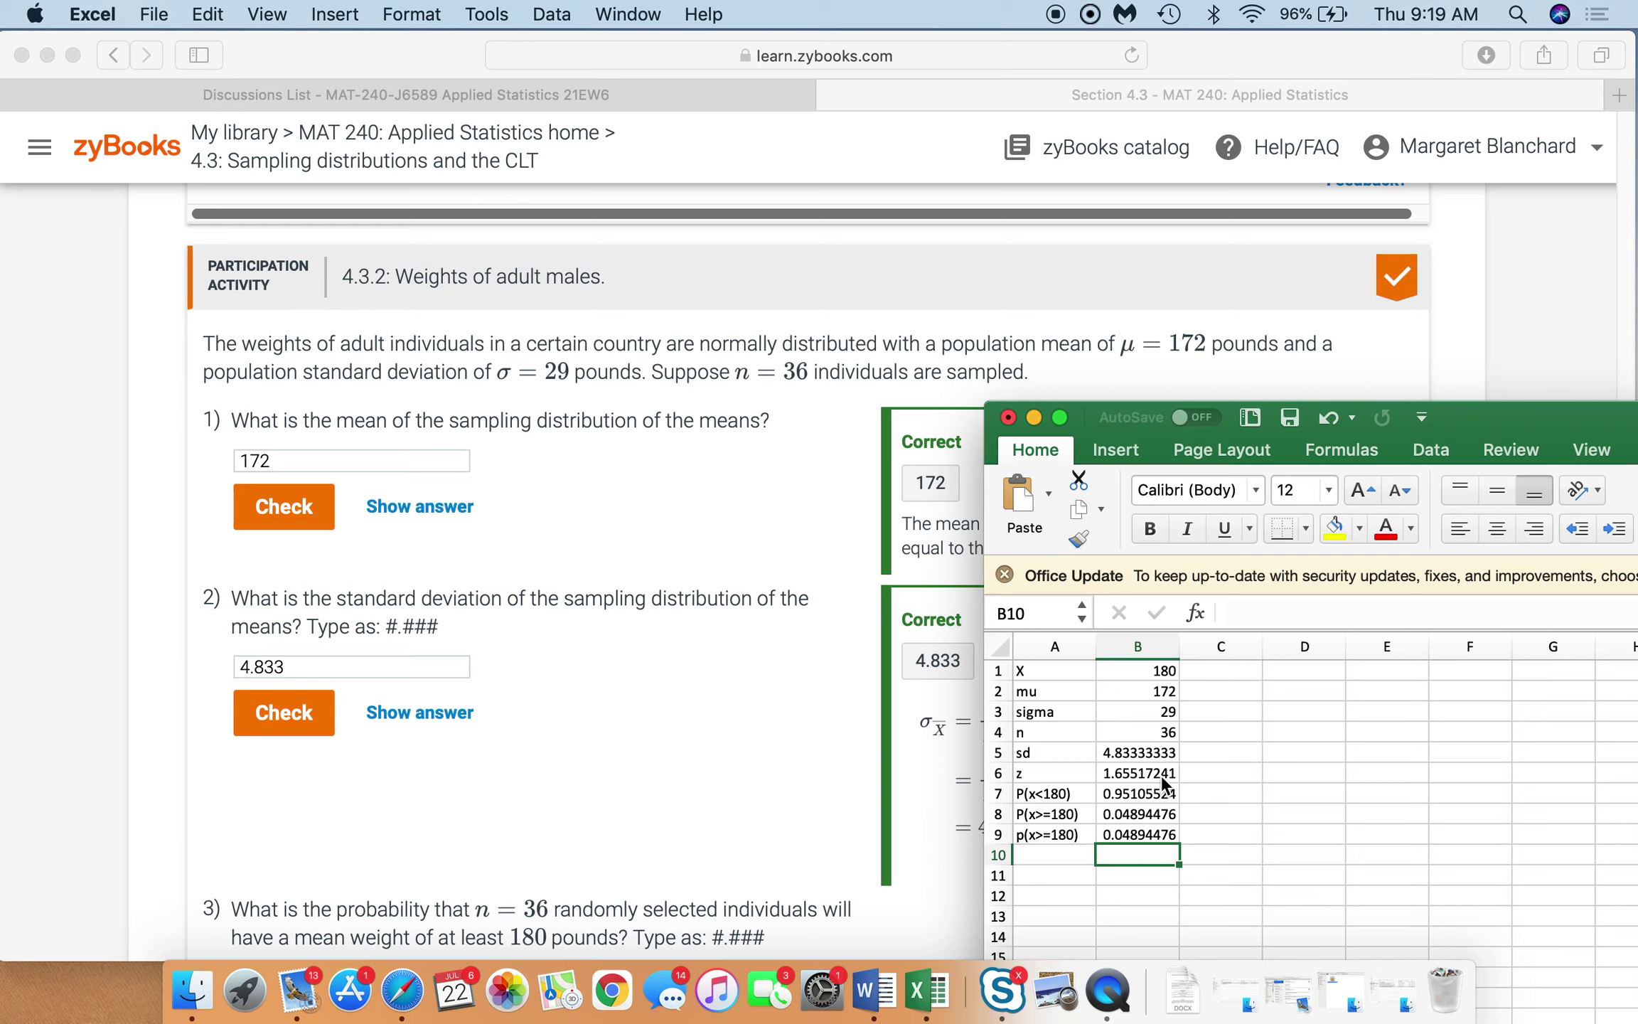
left_click_drag(1077, 793, 1079, 816)
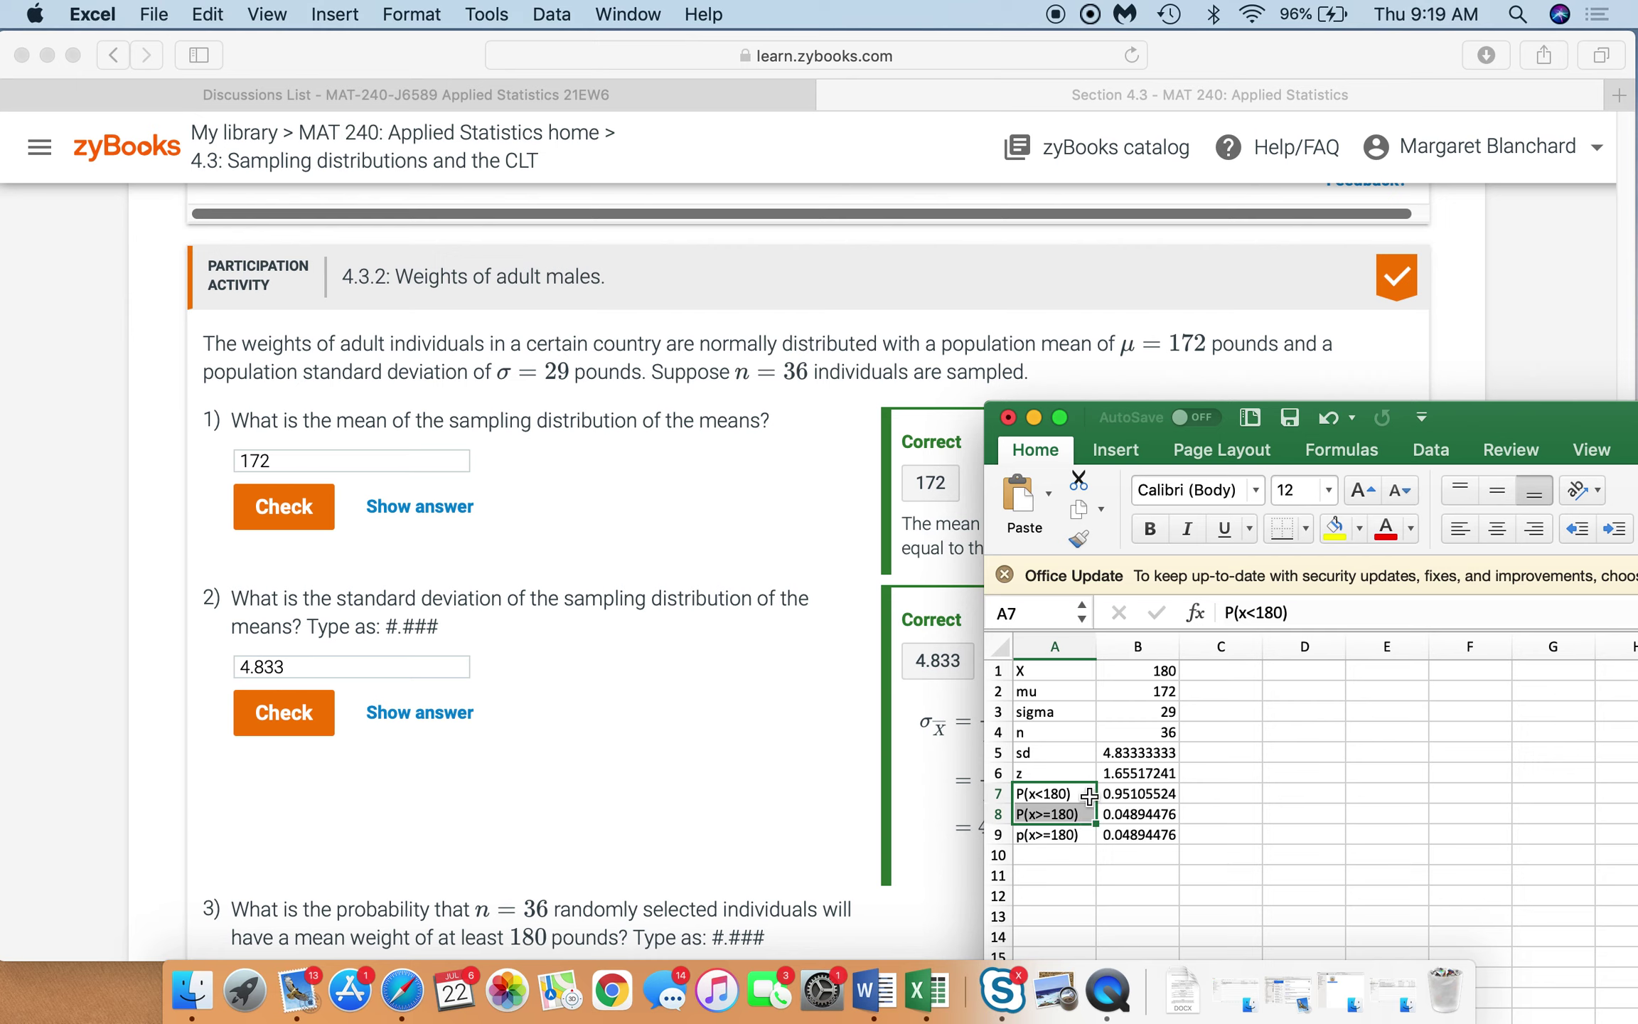
left_click(1170, 833)
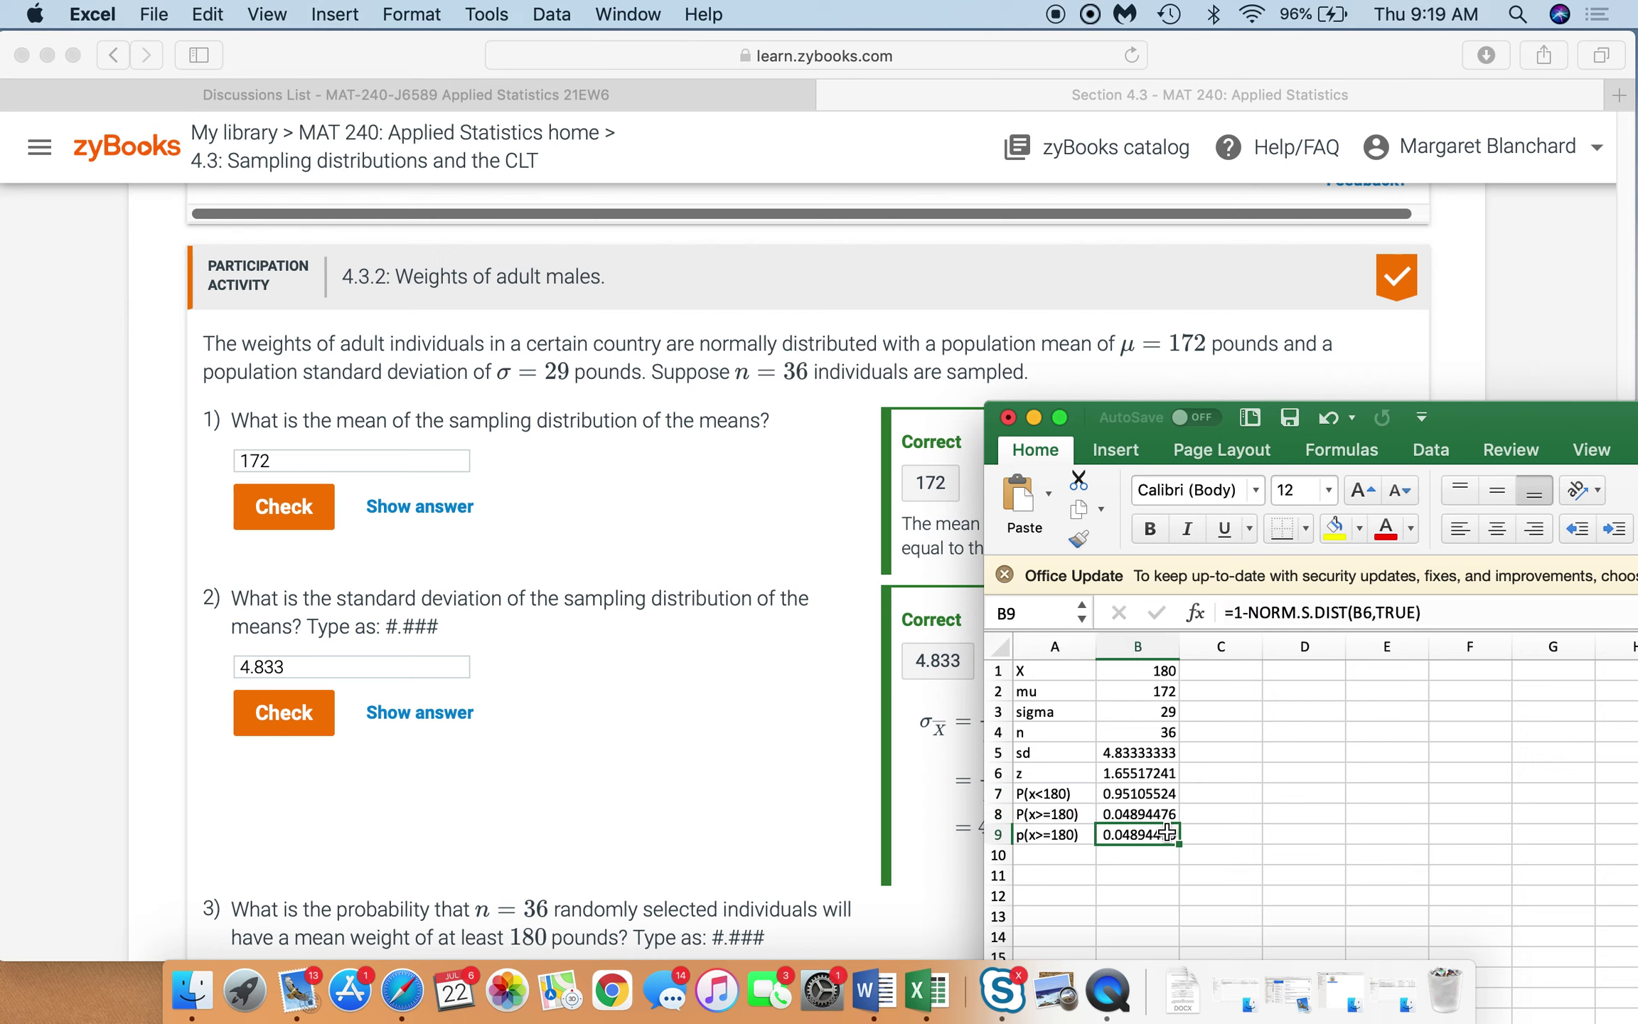
Check the A9 label and return to zyBooks at question 3.
left_click(1088, 836)
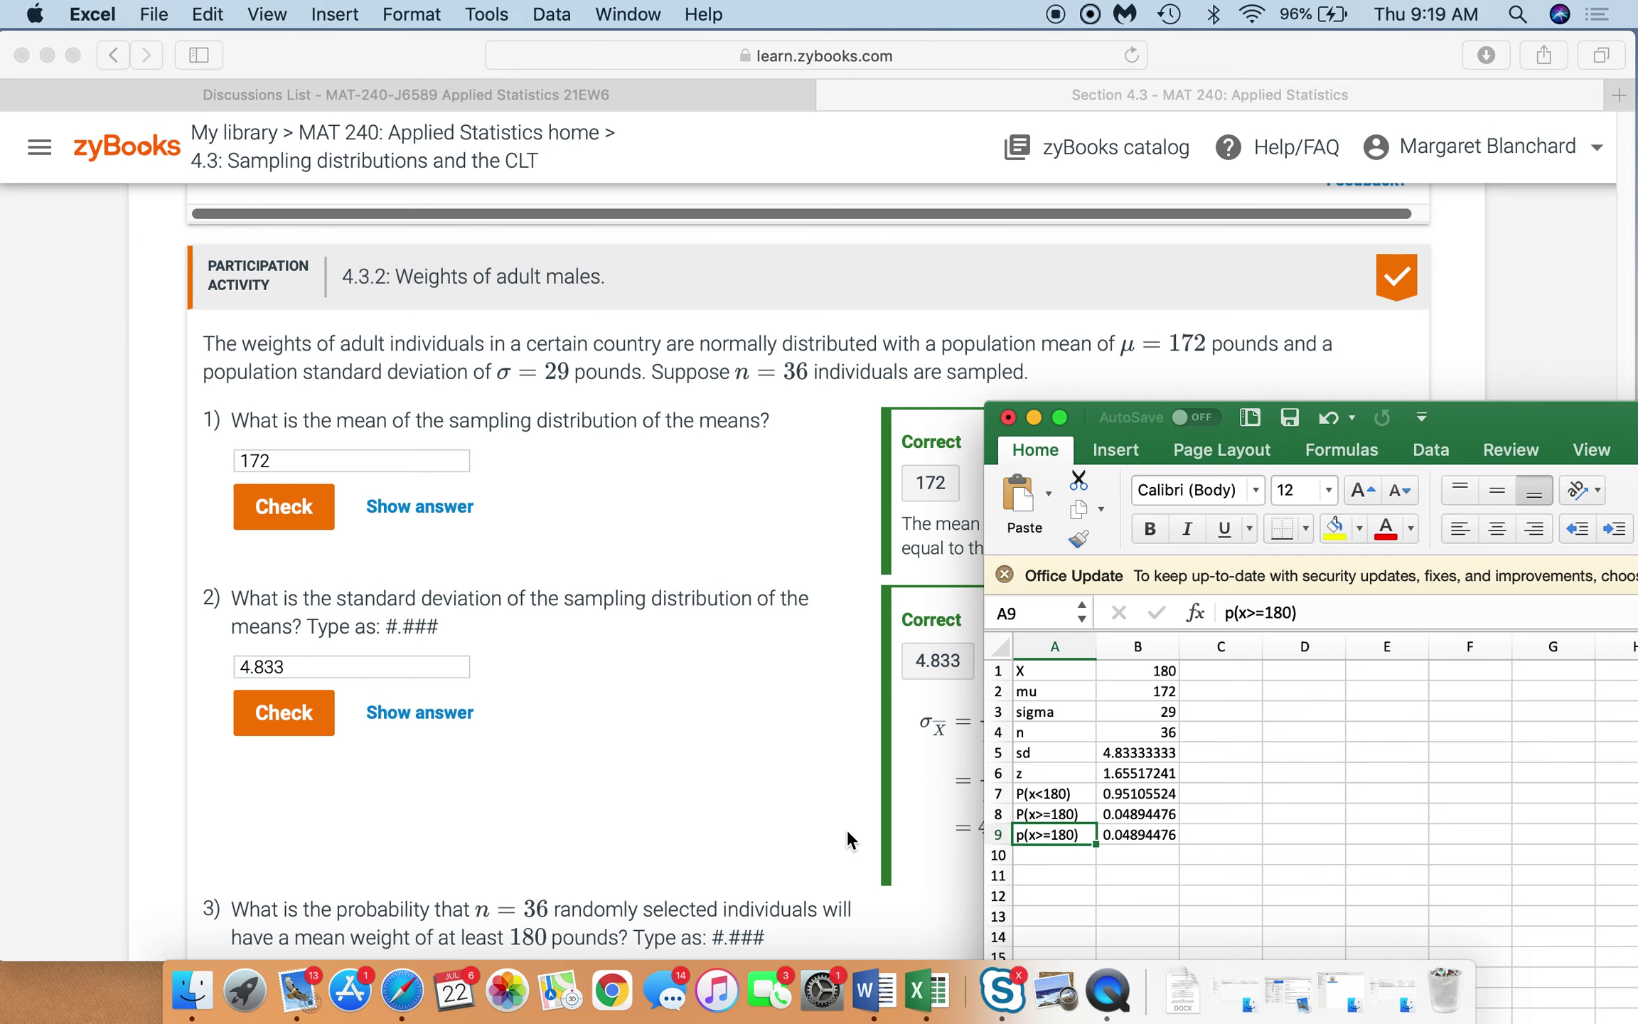
key("cmd+Tab")
left_click_drag(1628, 636, 1628, 672)
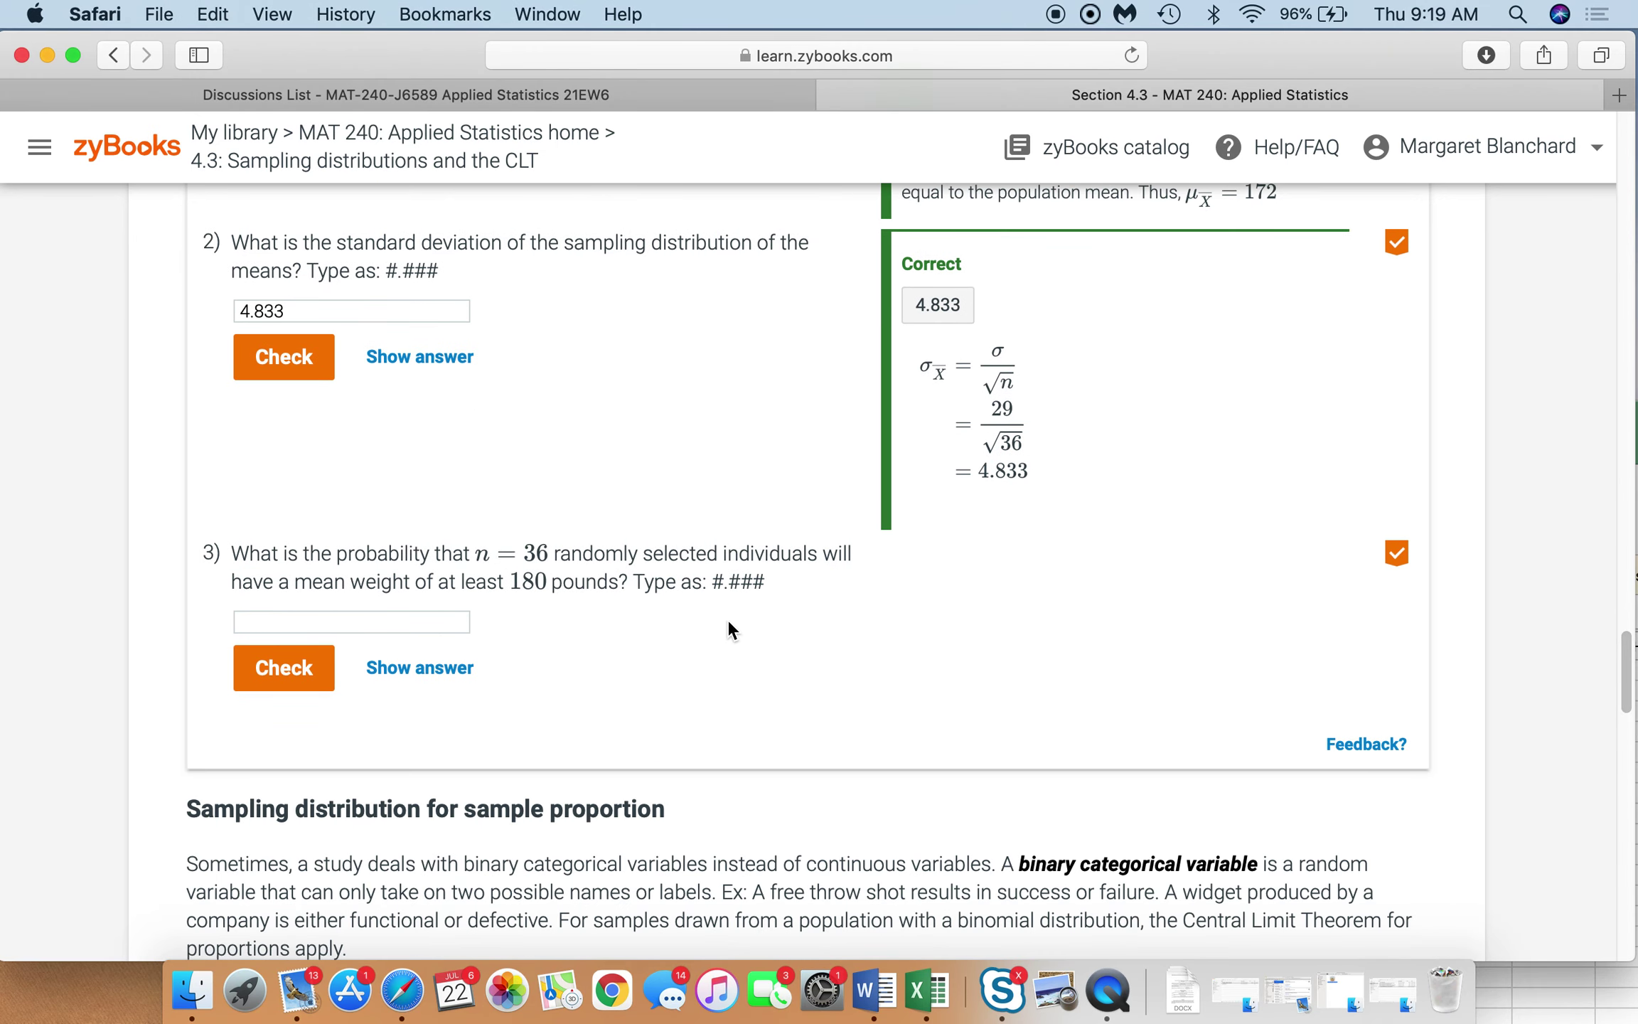
Enter 0.049 as the answer to question 3 and submit it.
left_click(450, 620)
type("0.049")
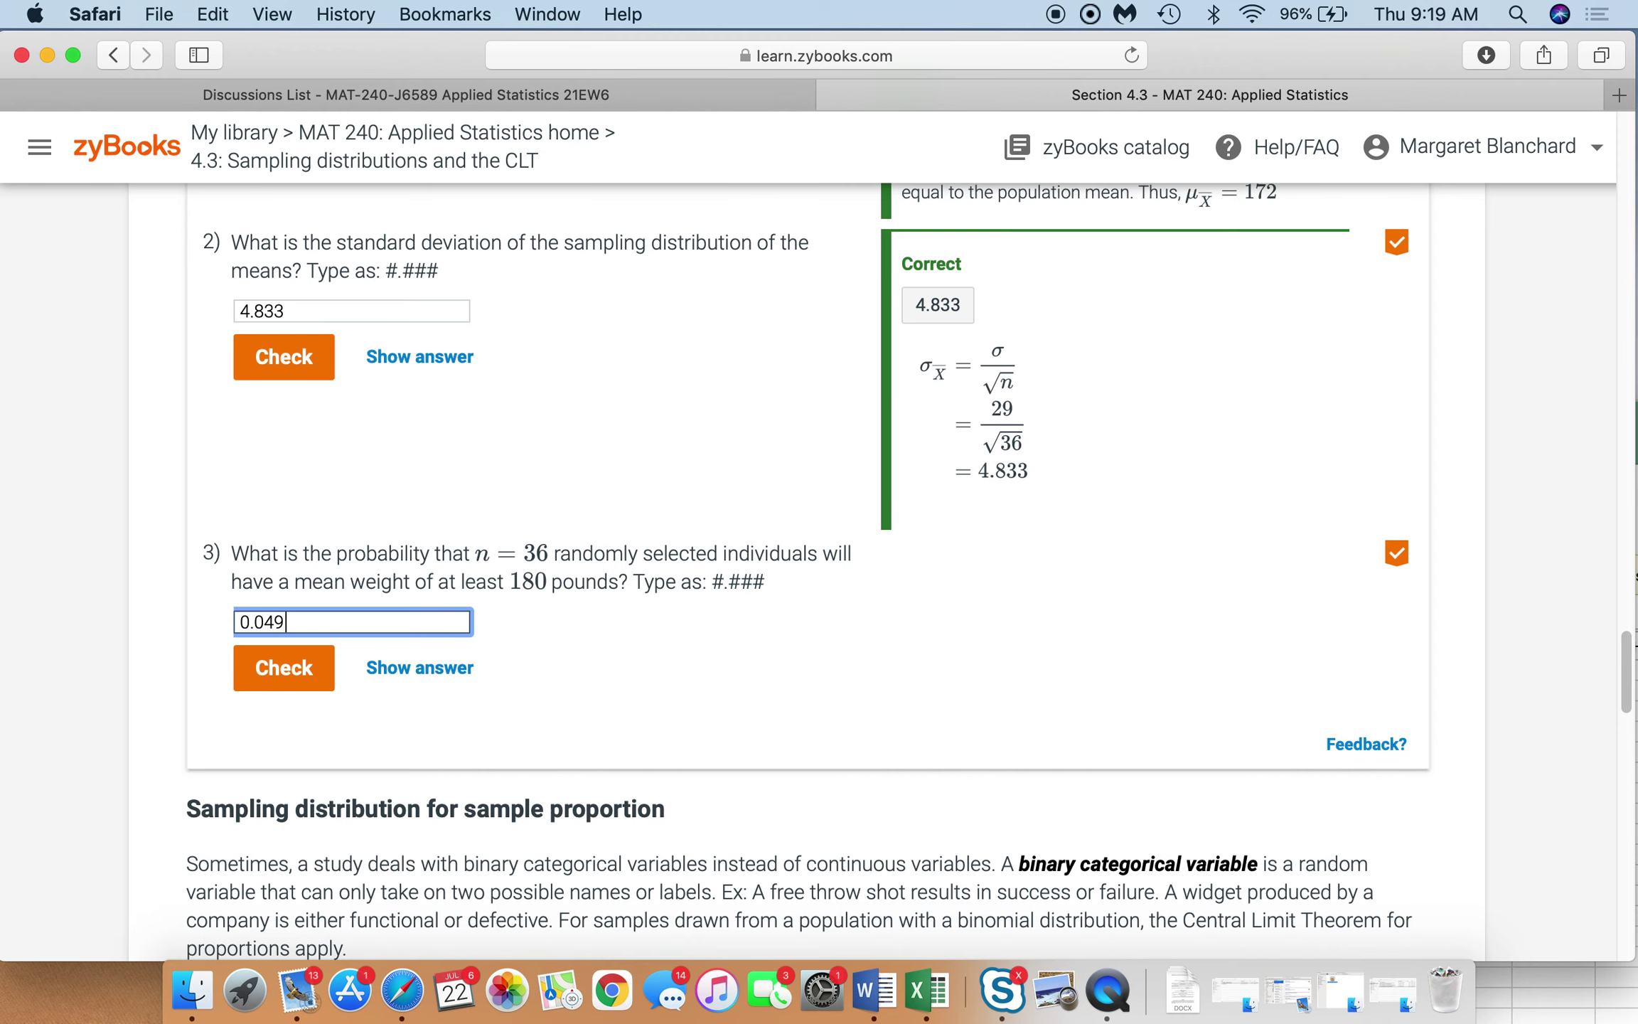
key("Return")
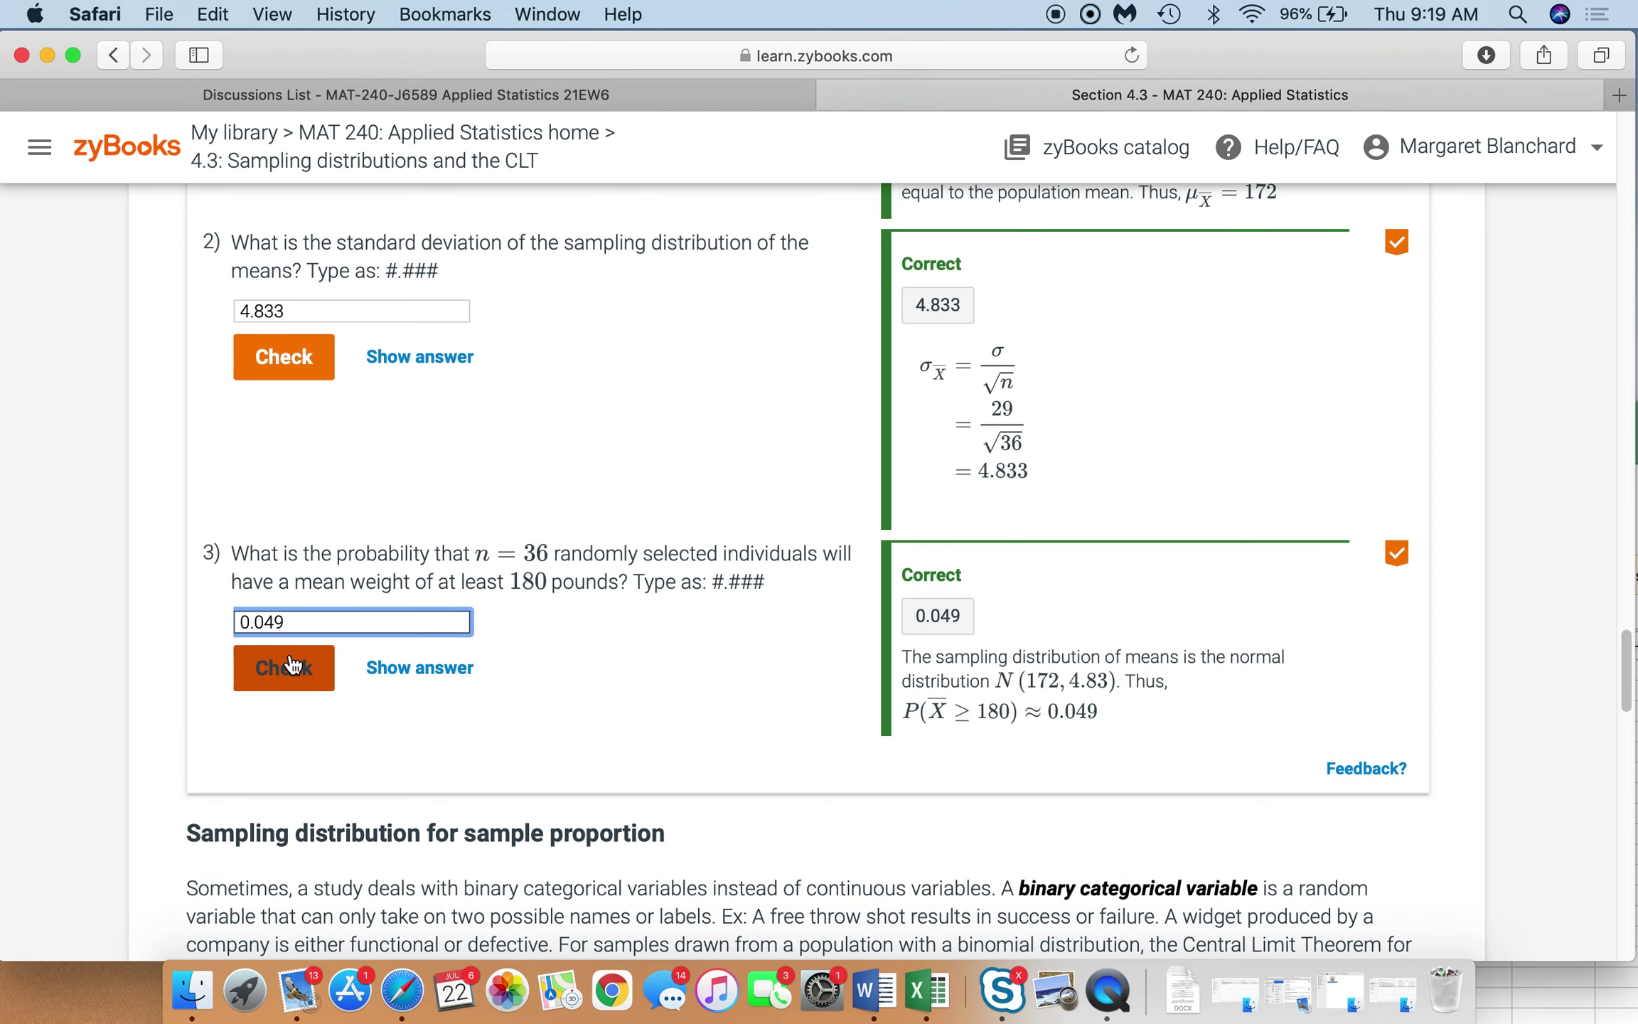
Cross-check the value against the Excel sheet, then scroll back up to the activity header.
left_click(1459, 963)
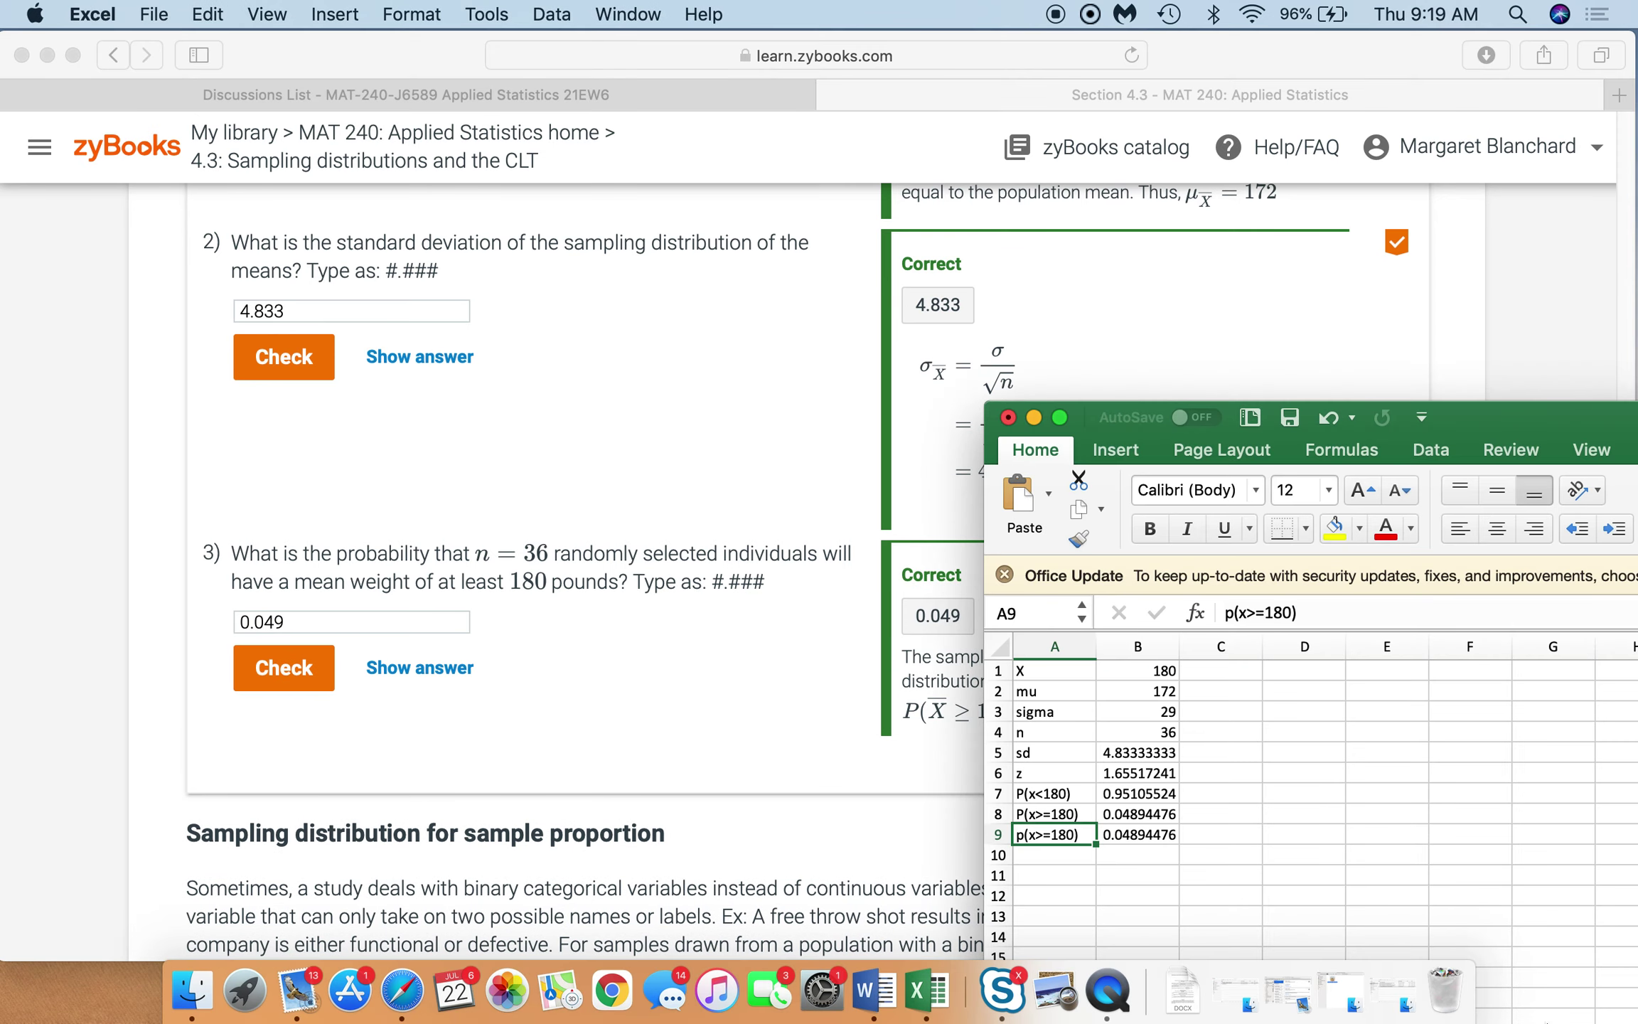
left_click(630, 548)
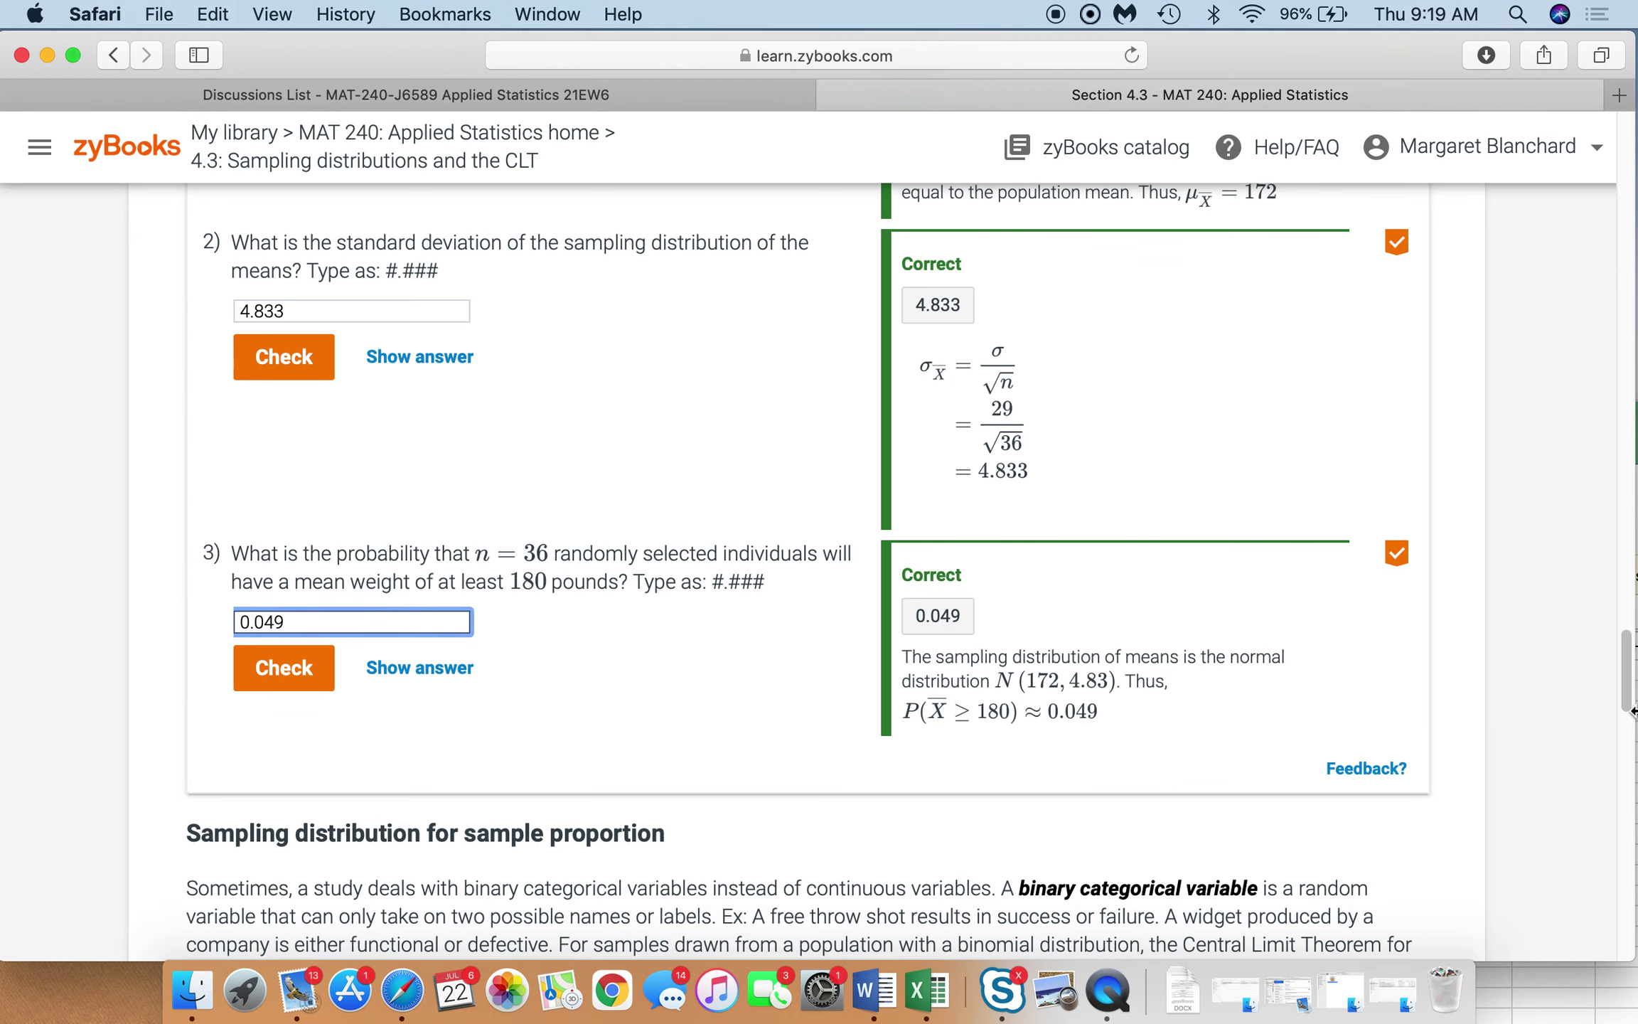
mouse_move(1632, 711)
left_mouse_down()
mouse_move(1628, 640)
mouse_move(1626, 675)
left_mouse_up()
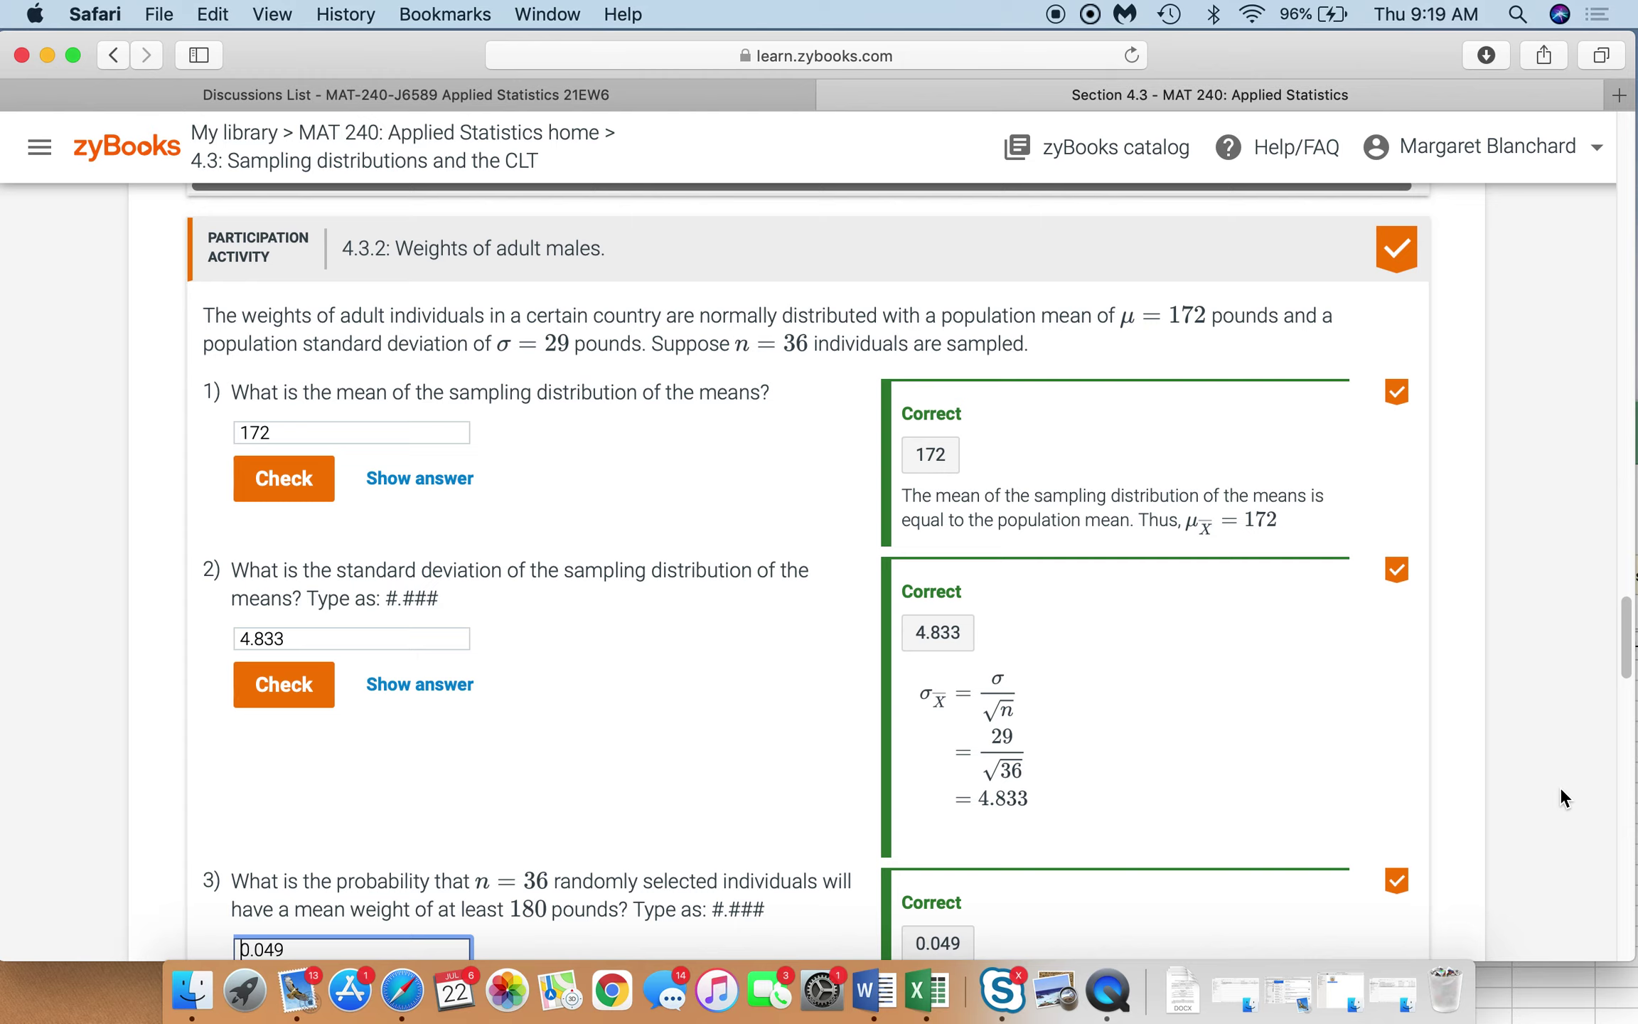